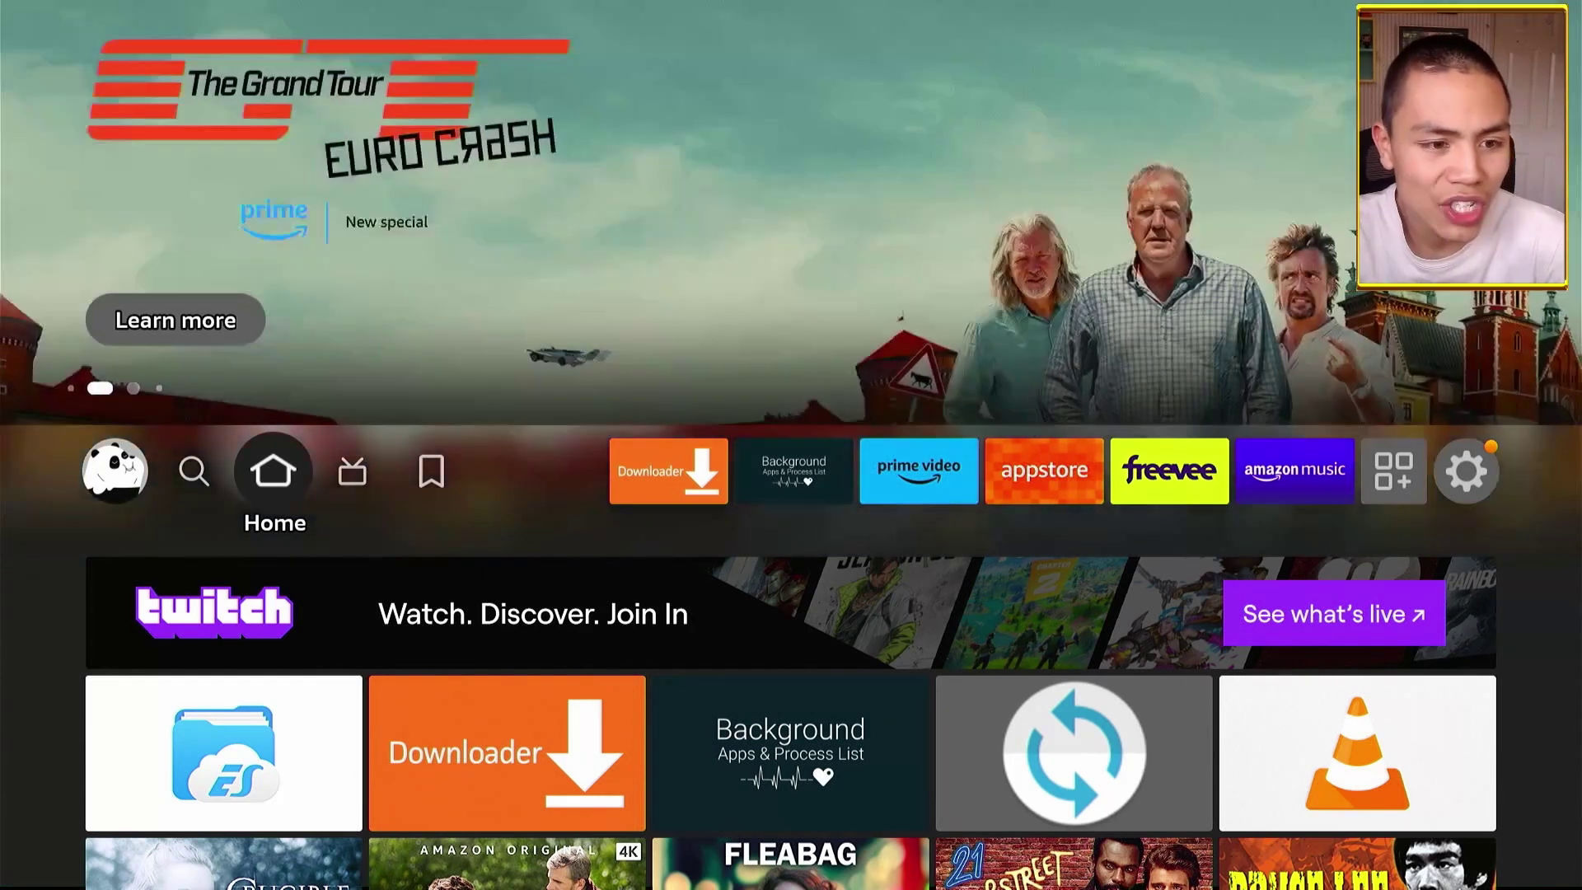
- Open the My Fire TV settings, view the Fire TV Cube's About information, and return to the home screen
{"action": "key", "text": "Right"}
{"action": "key", "text": "Right"}
{"action": "key", "text": "Right"}
{"action": "key", "text": "Right"}
{"action": "key", "text": "Right"}
{"action": "key", "text": "Right"}
{"action": "key", "text": "Right"}
{"action": "key", "text": "Right"}
{"action": "key", "text": "Right"}
{"action": "key", "text": "Right"}
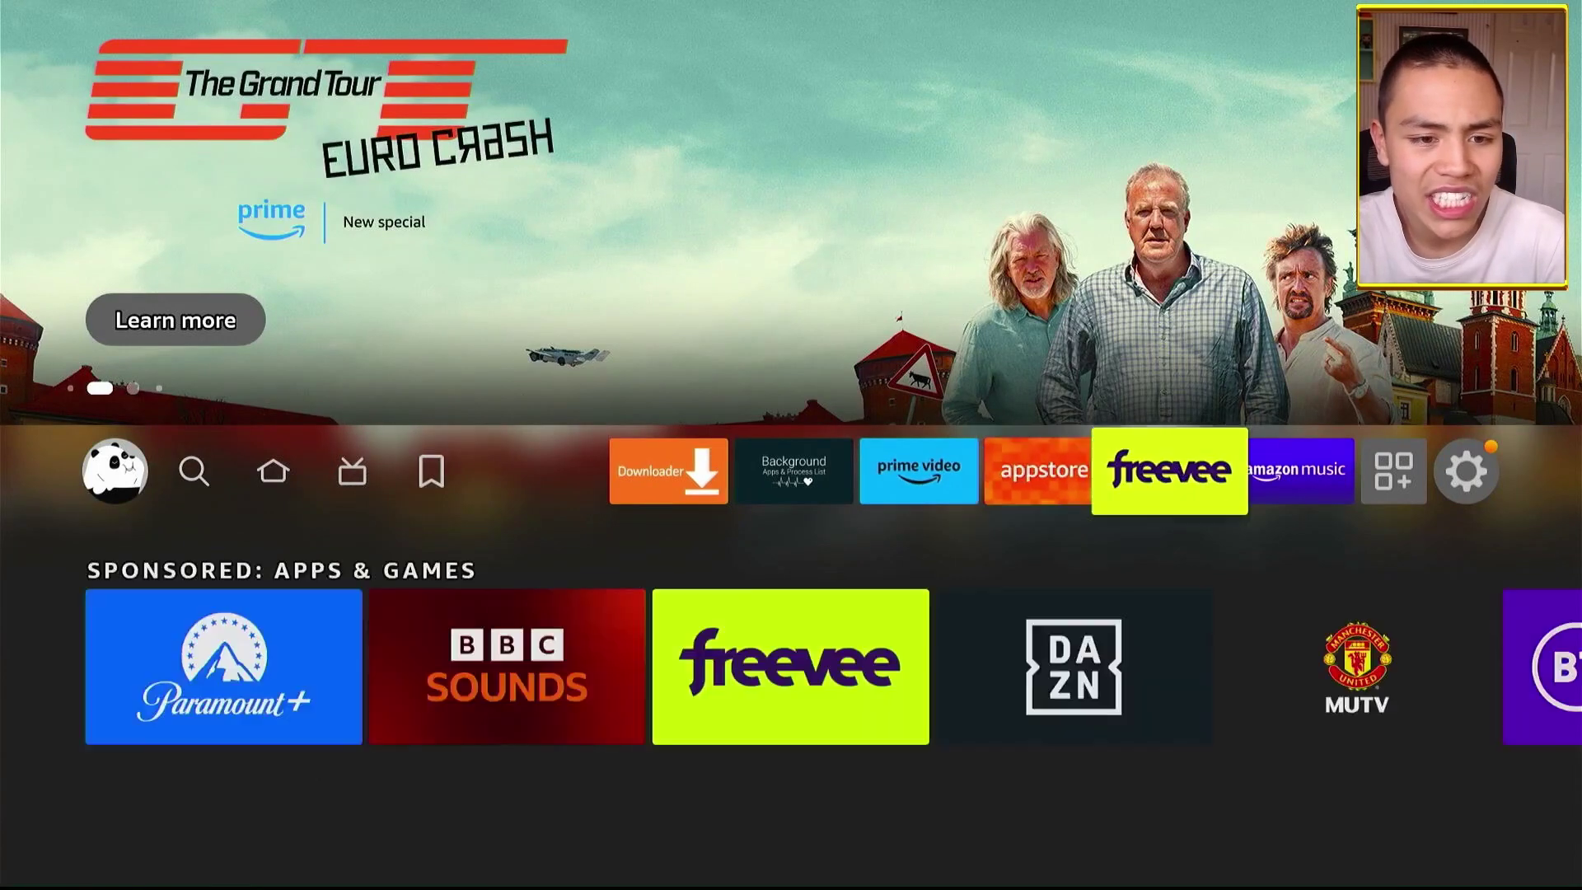
{"action": "key", "text": "Down"}
{"action": "key", "text": "Down"}
{"action": "key", "text": "Down"}
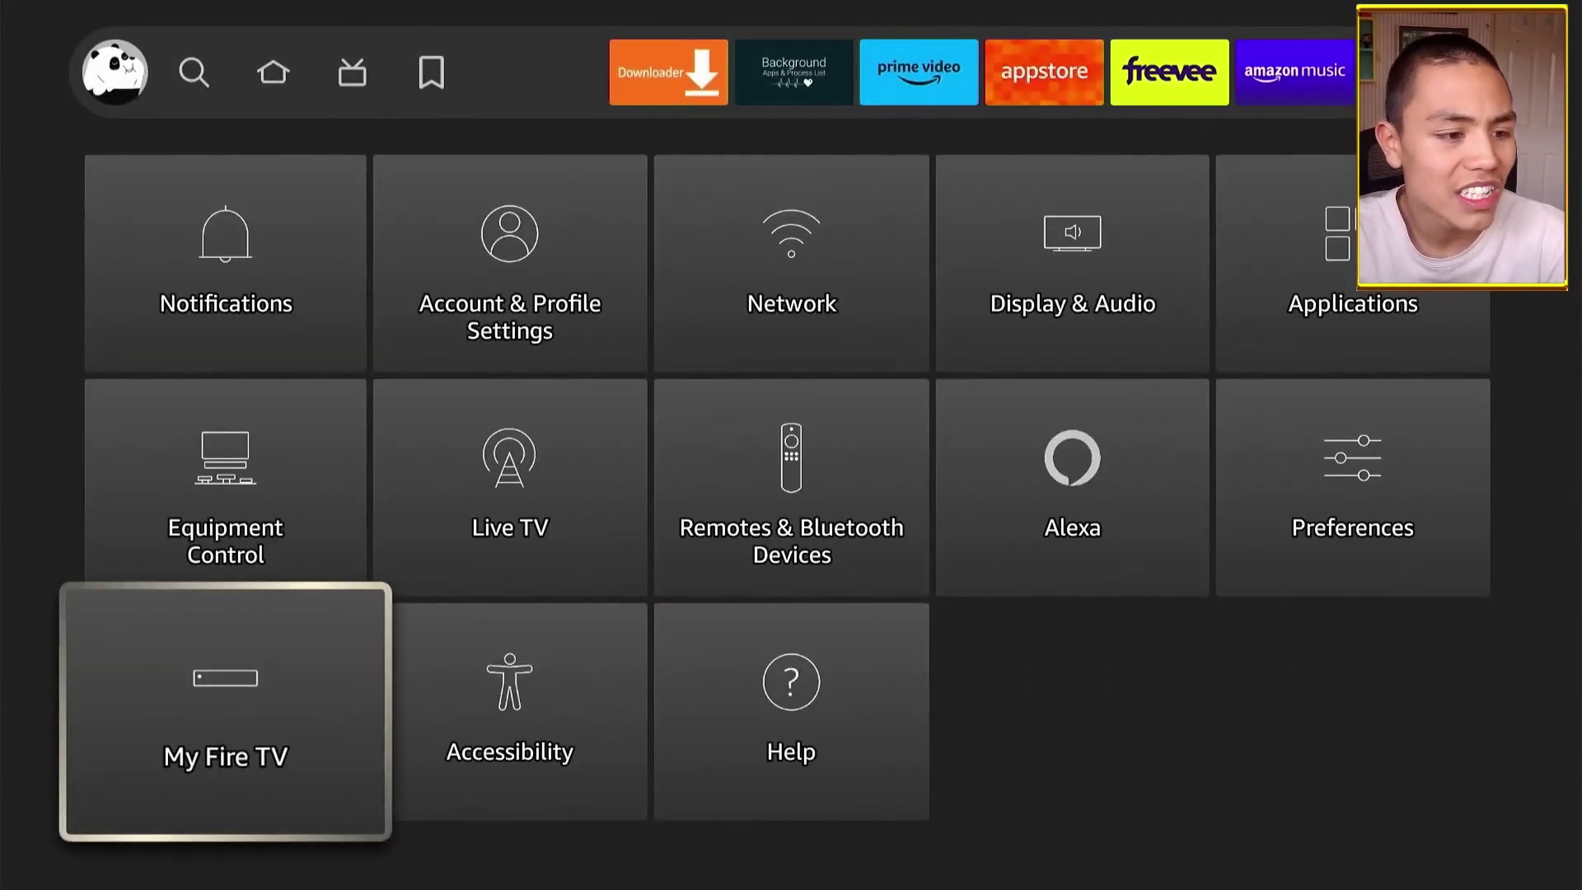
{"action": "key", "text": "Return"}
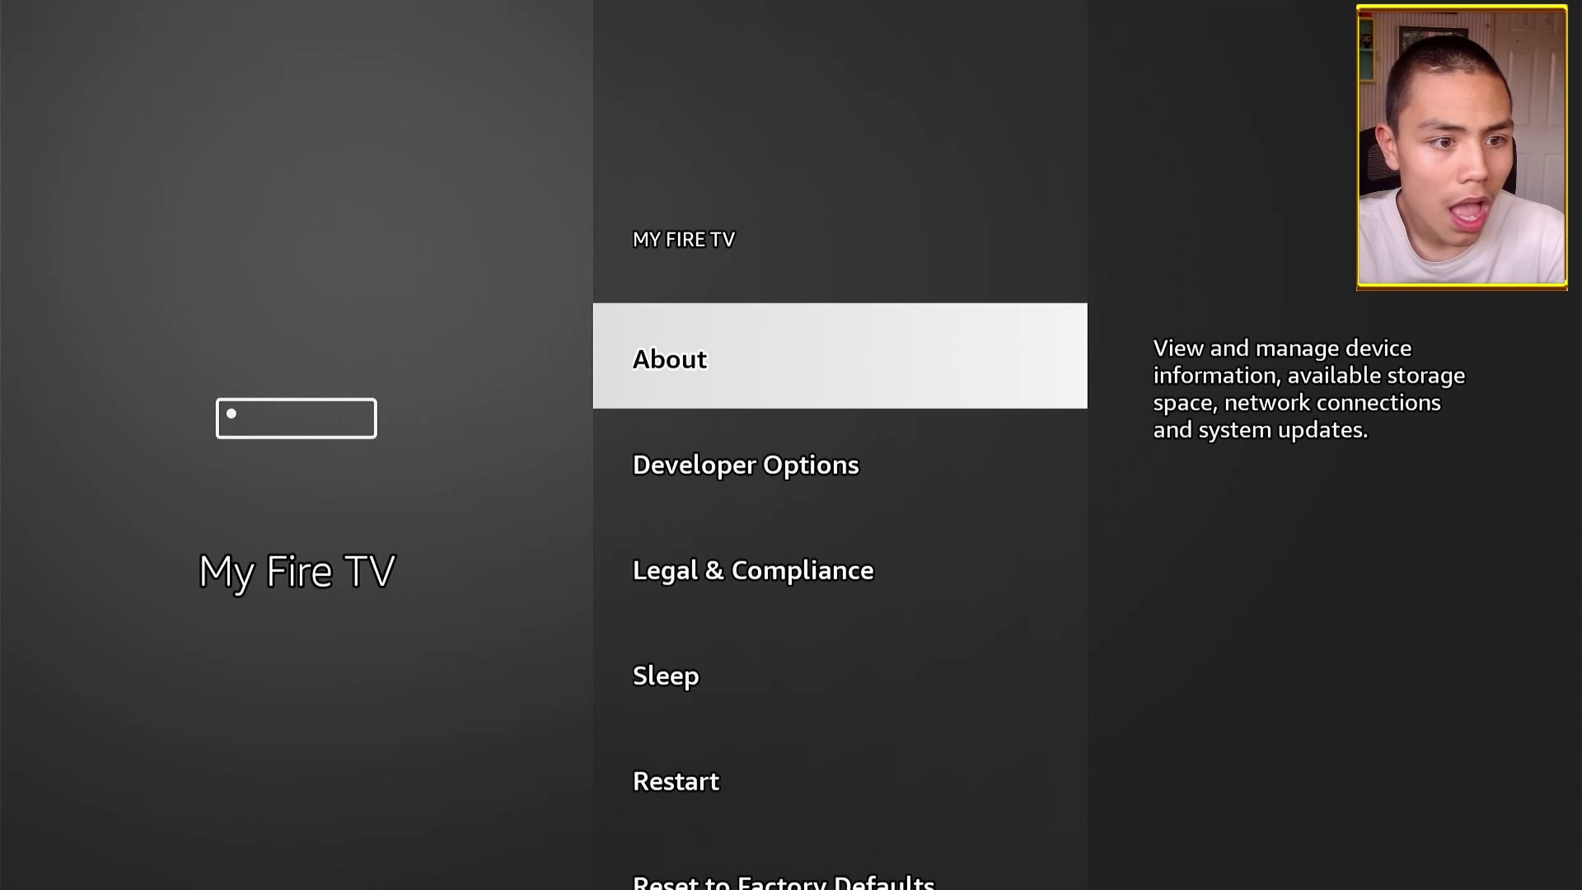
{"action": "key", "text": "Return"}
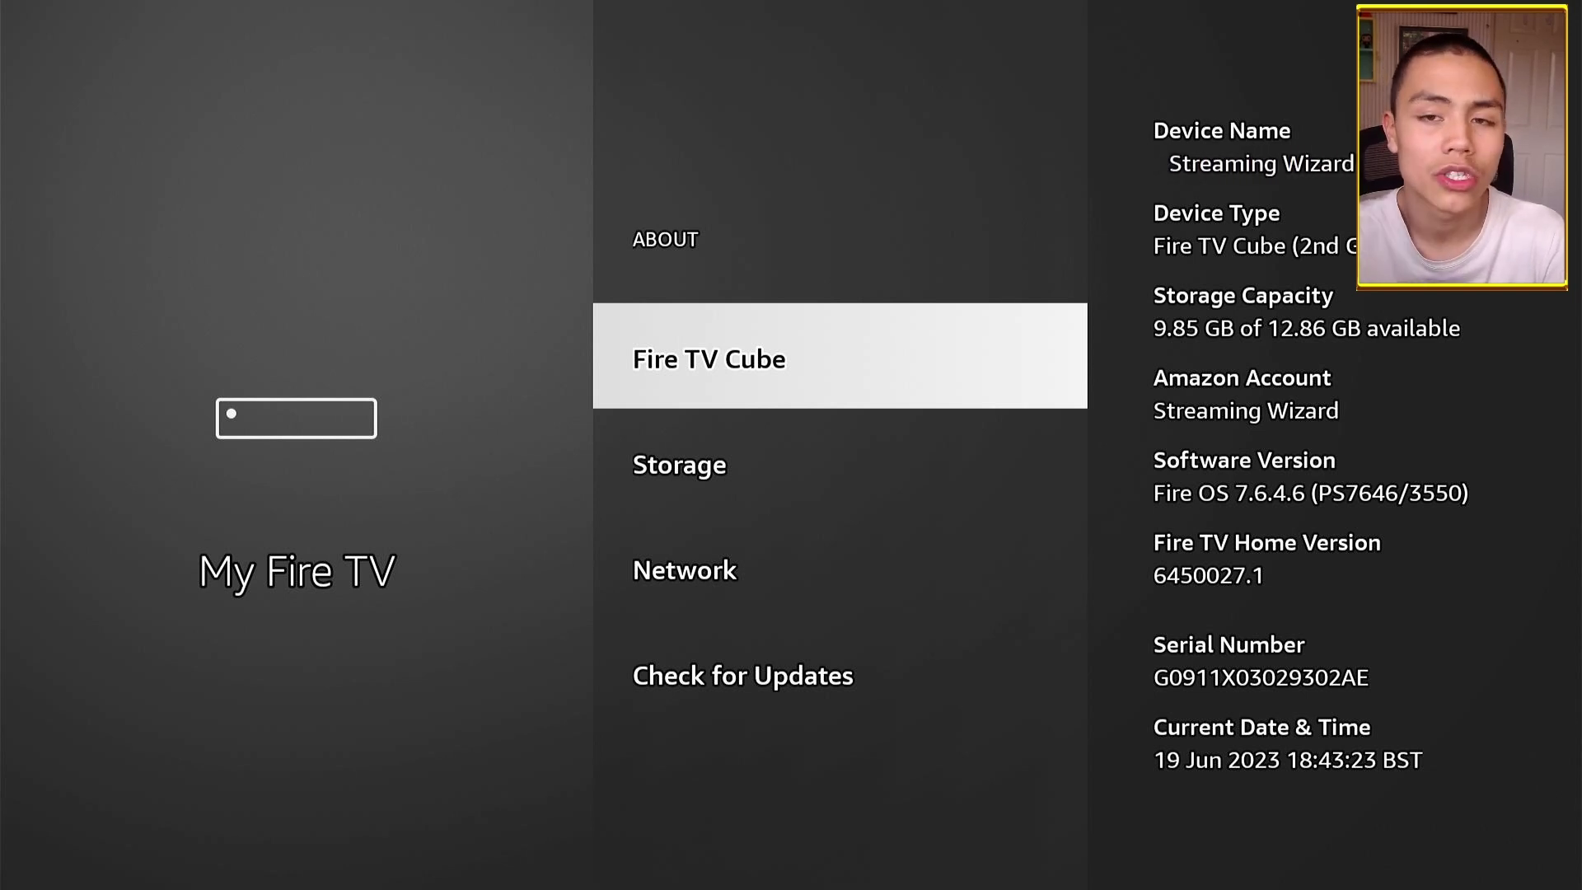
{"action": "key", "text": "Home"}
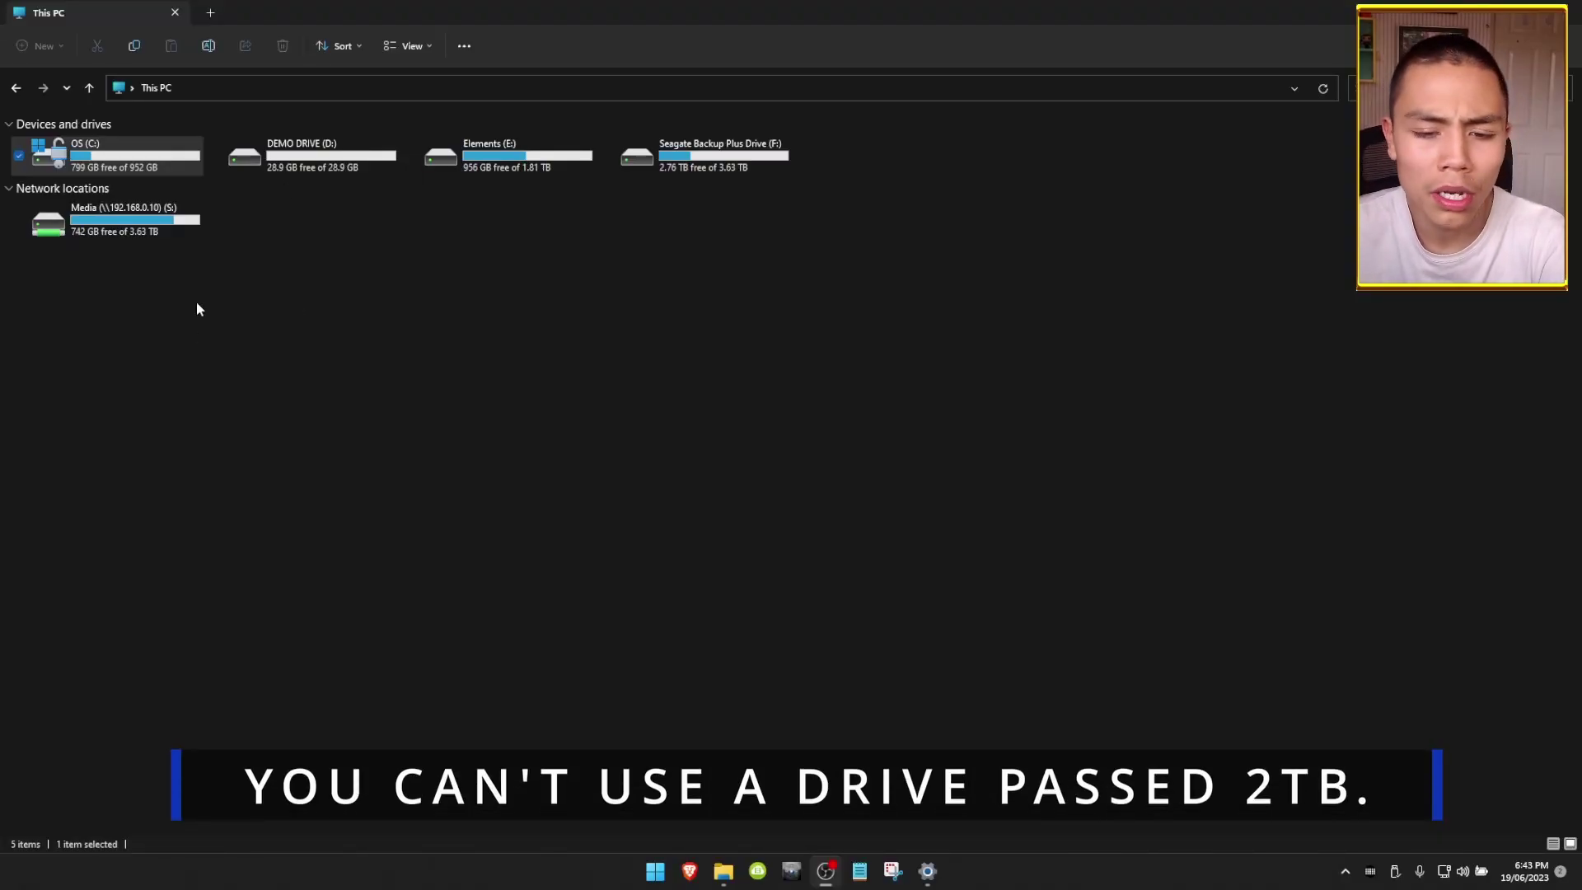
- In Windows File Explorer, open the format options for DEMO DRIVE (D:) and choose FAT32 as the file system
{"action": "left_click", "coordinate": [371, 268]}
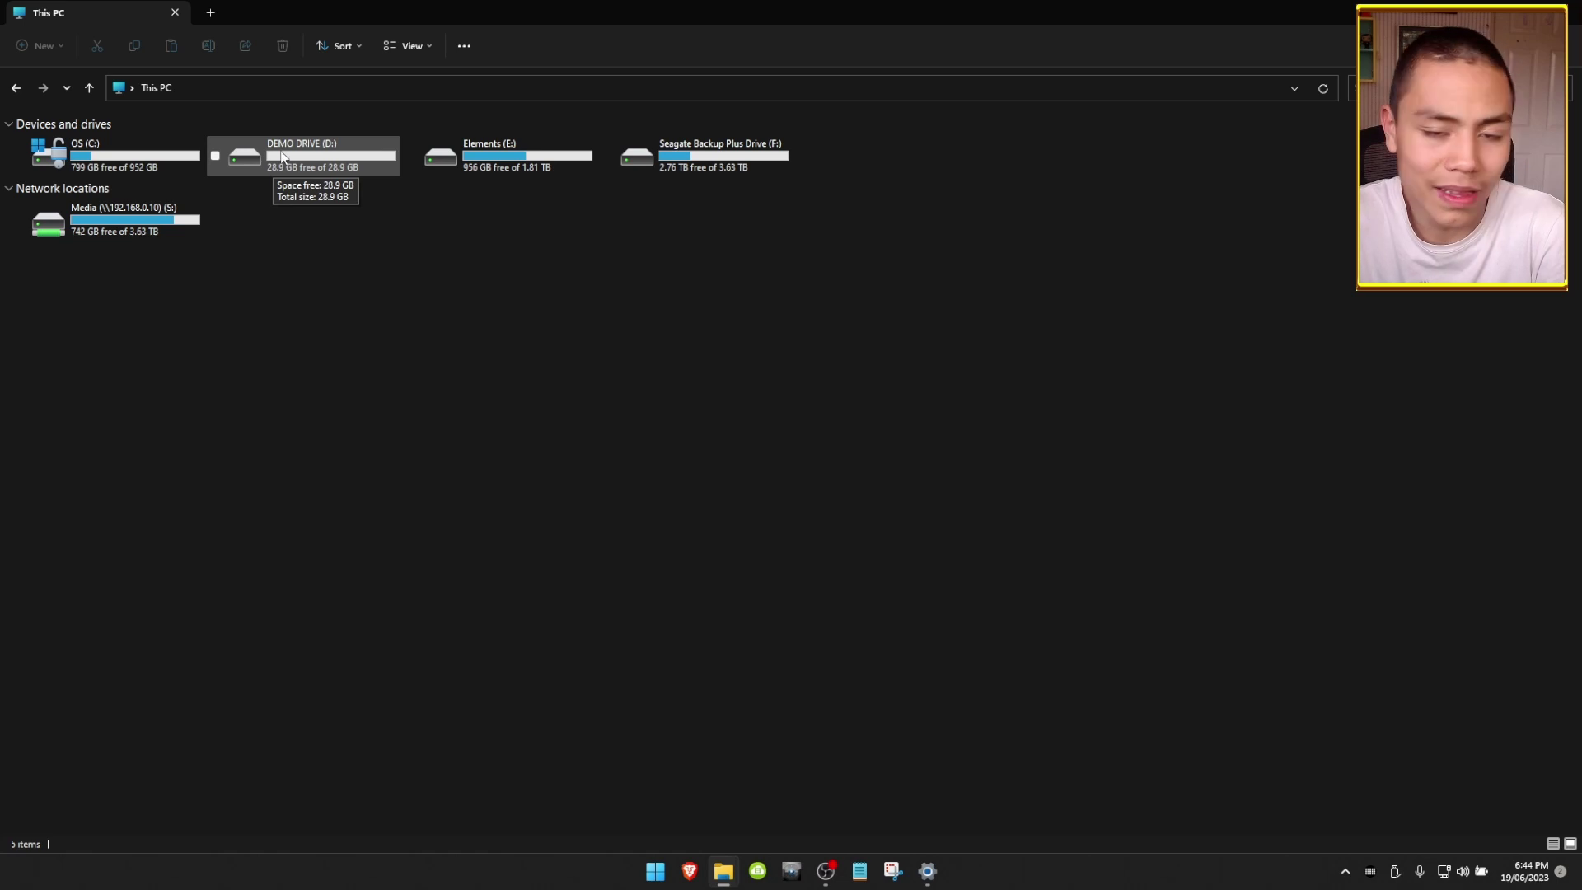
{"action": "left_click", "coordinate": [311, 164]}
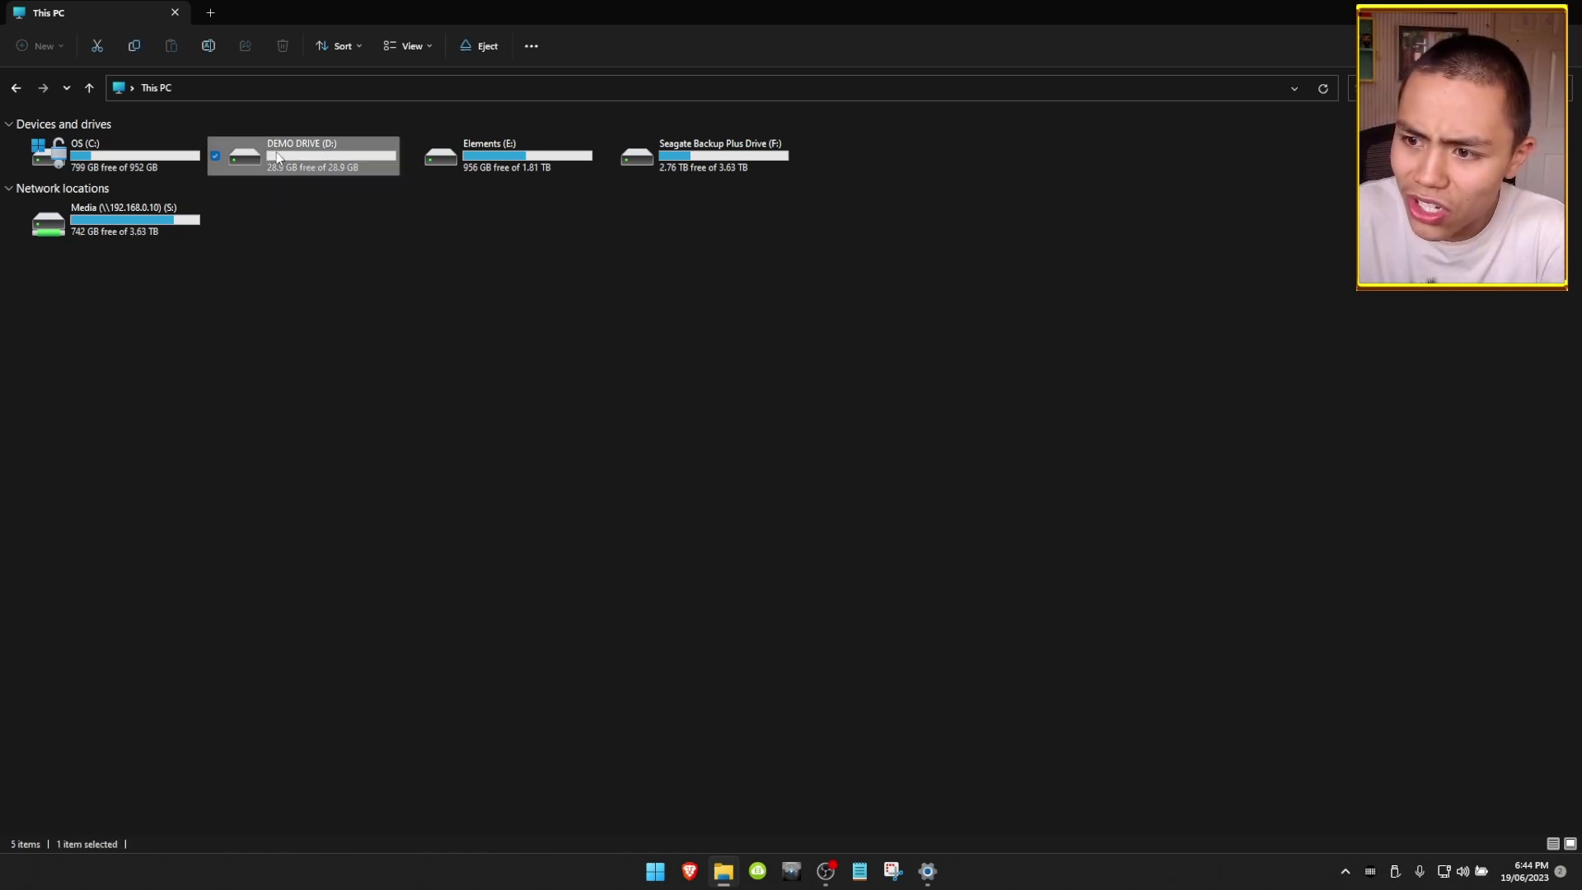
{"action": "right_click", "coordinate": [277, 151]}
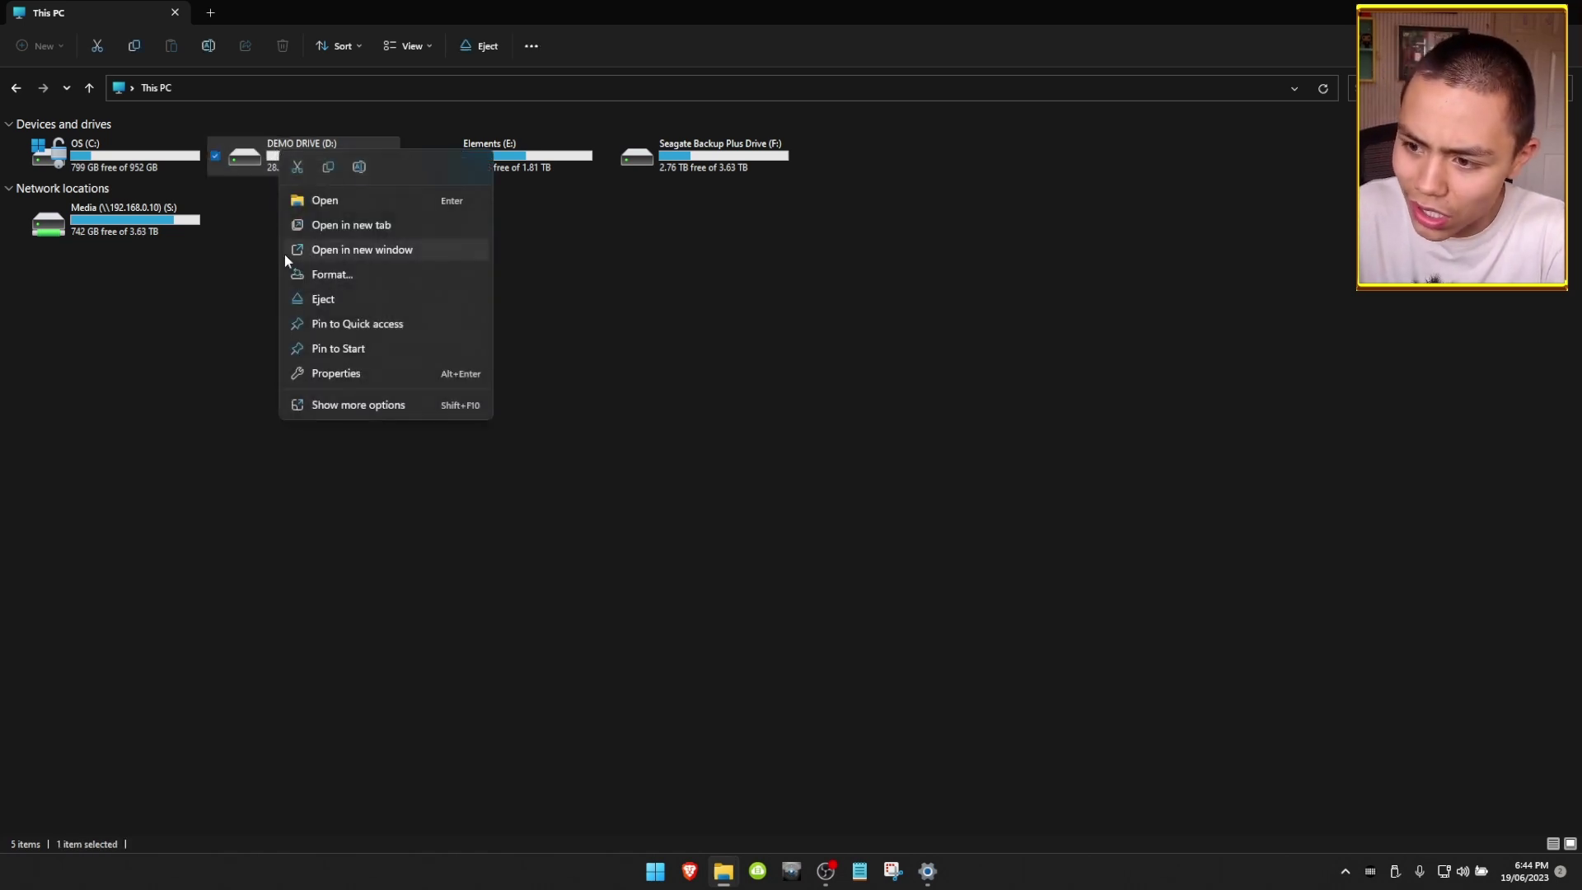
{"action": "left_click", "coordinate": [342, 276]}
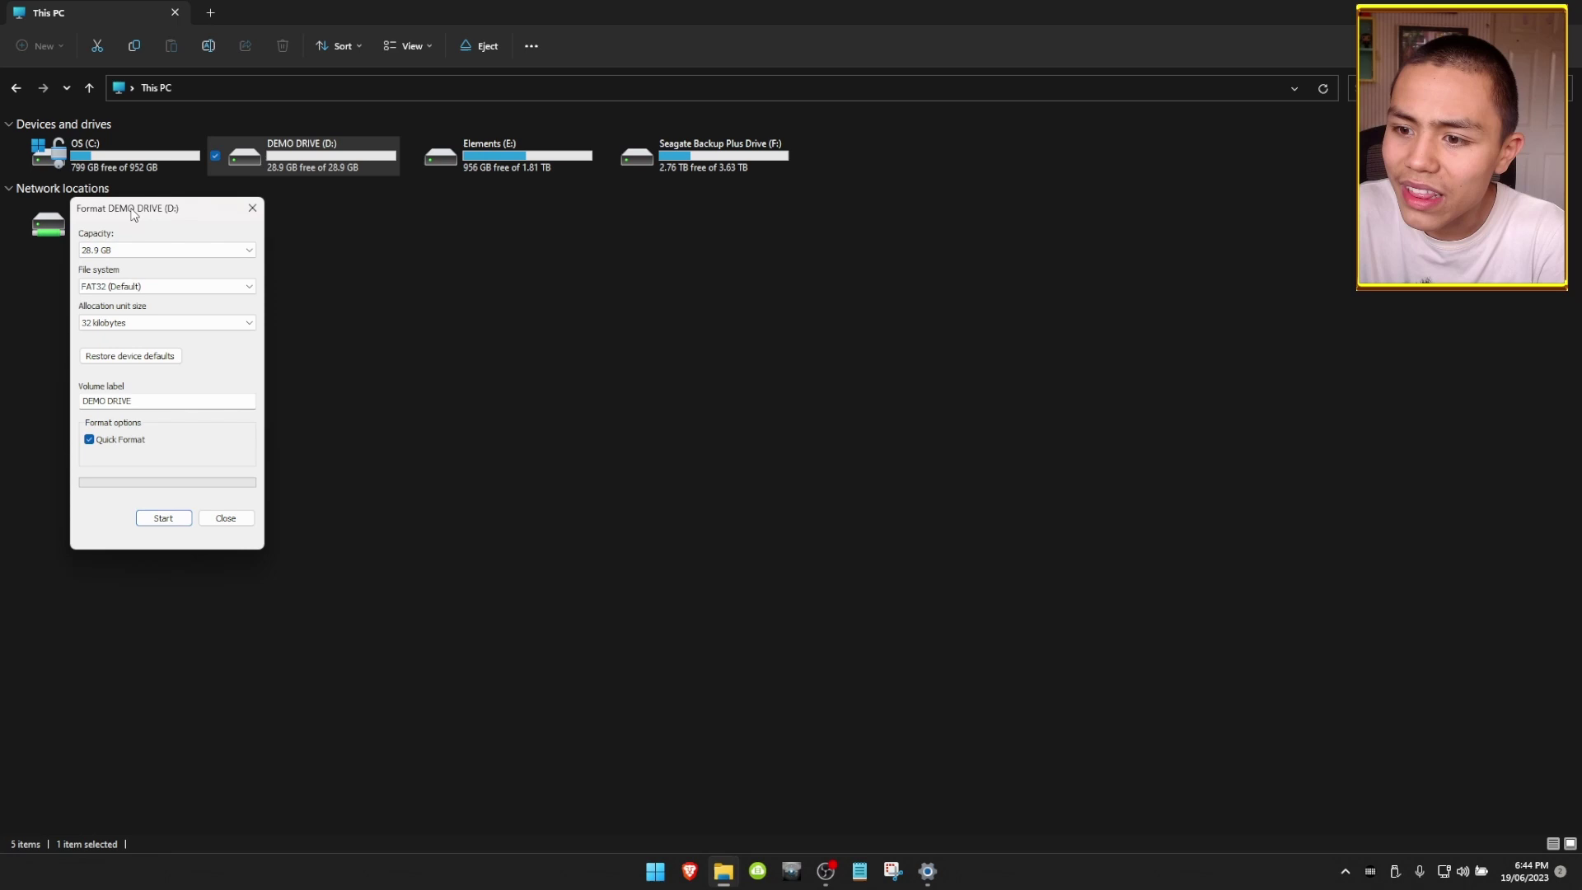
{"action": "left_click_drag", "start_coordinate": [133, 214], "coordinate": [691, 213]}
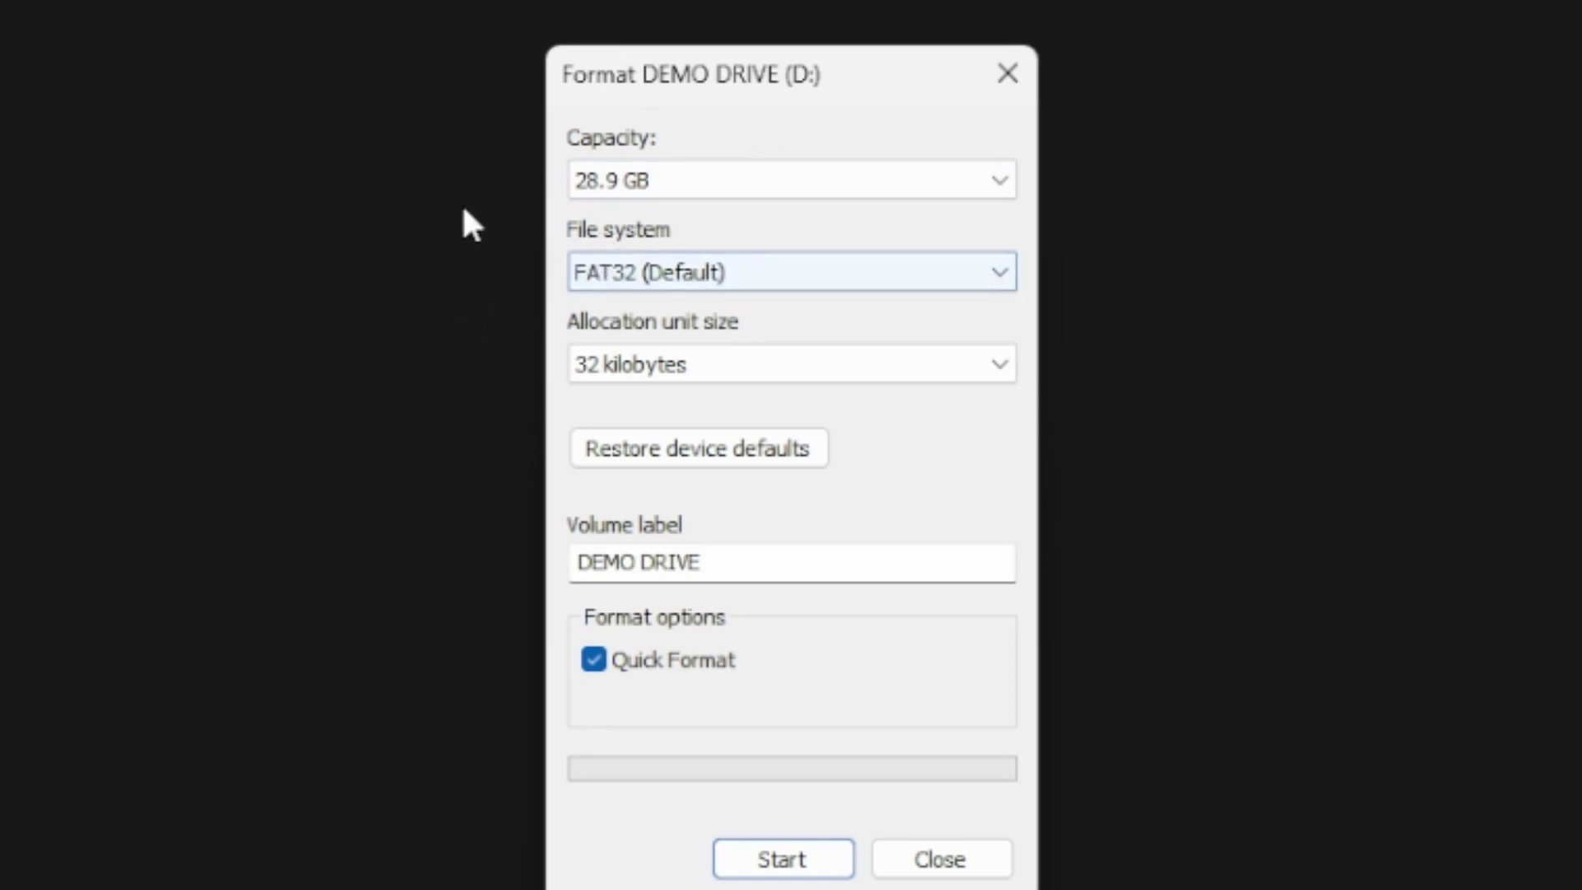
{"action": "left_click", "coordinate": [590, 262]}
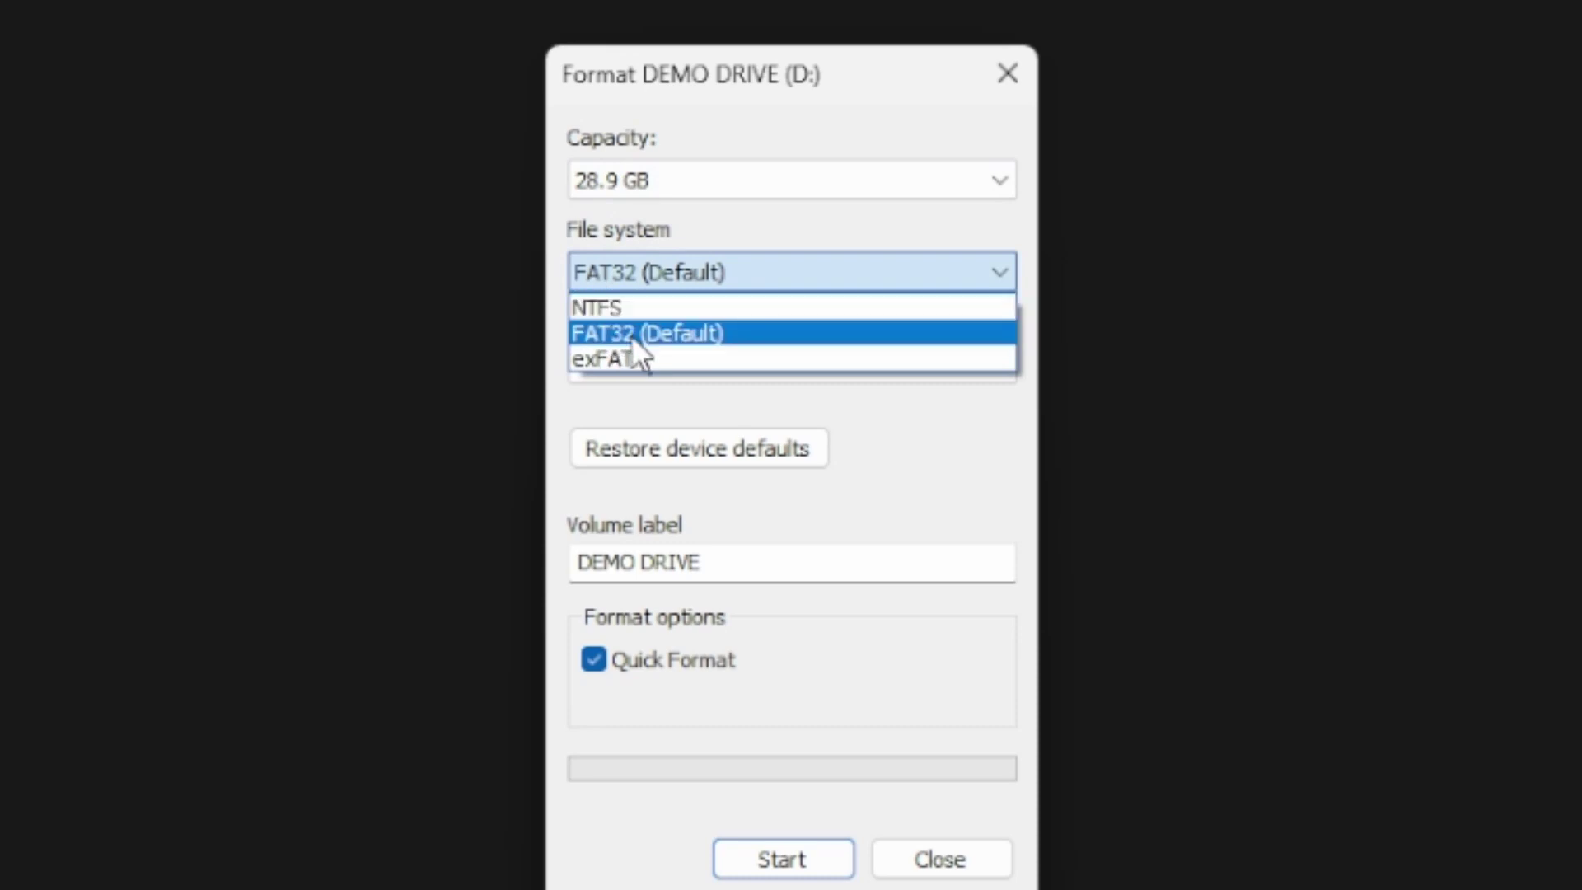
{"action": "left_click", "coordinate": [632, 334]}
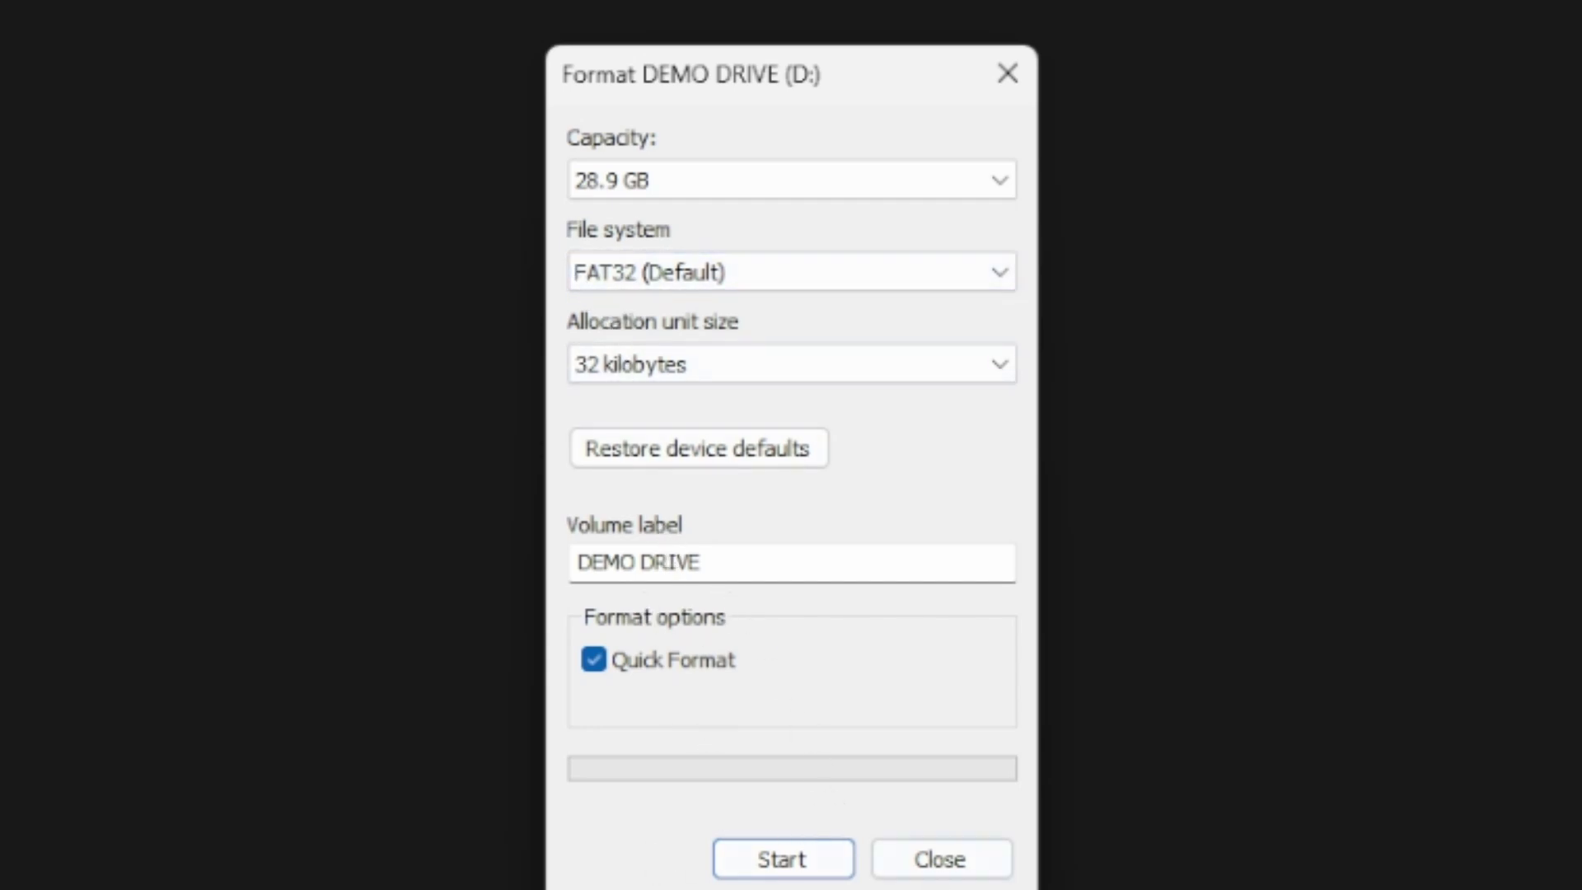
- Format DEMO DRIVE (D:) with Quick Format, close the dialog and check the drive's contents
{"action": "left_click", "coordinate": [779, 865]}
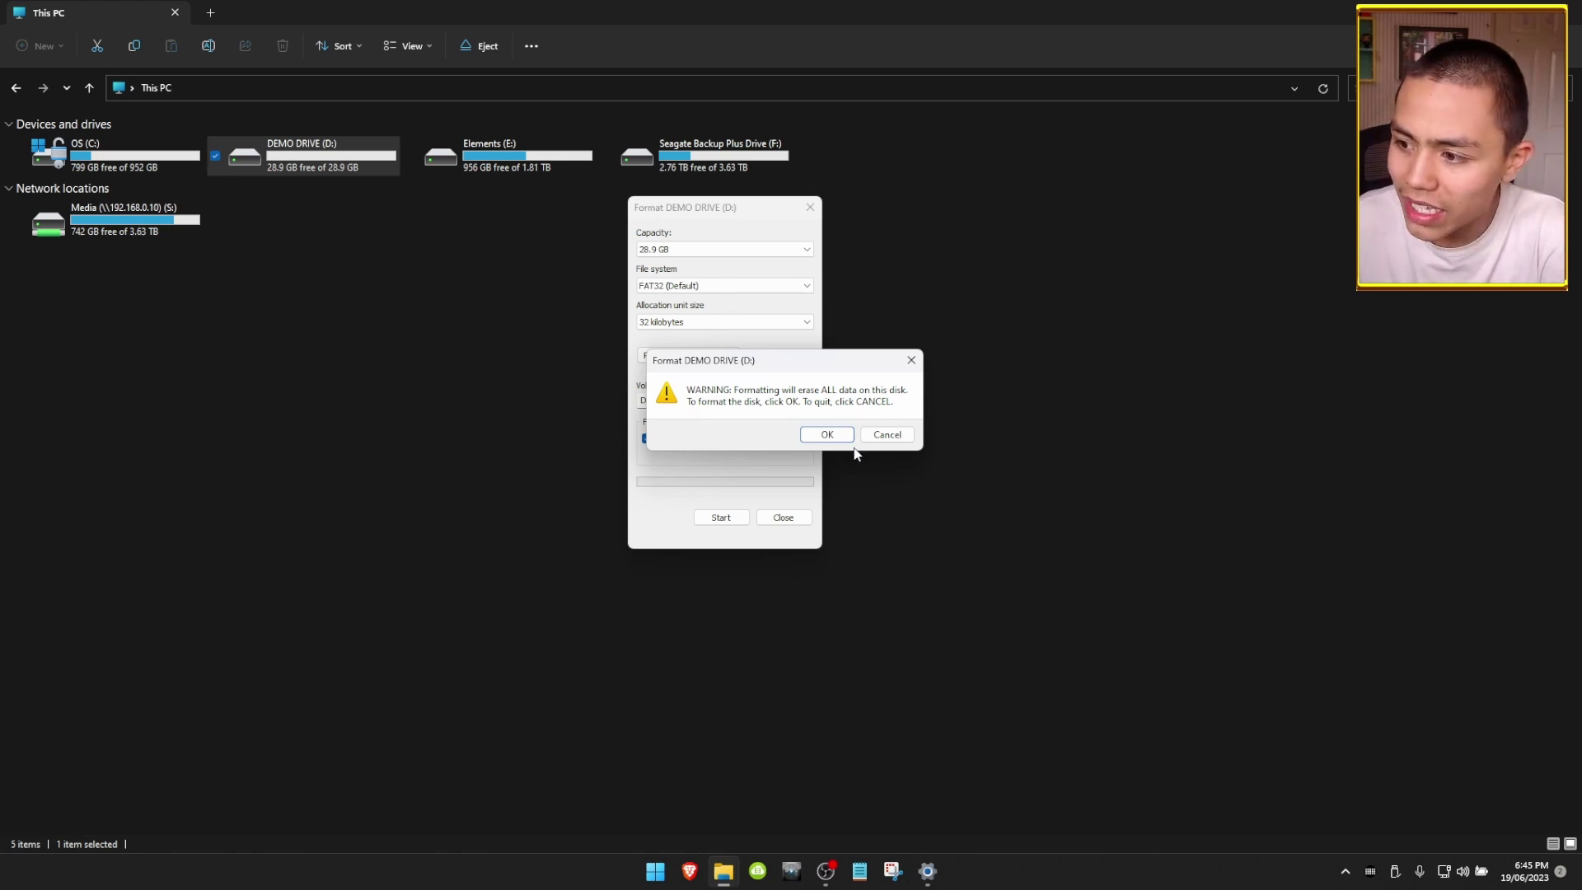
{"action": "left_click", "coordinate": [819, 434]}
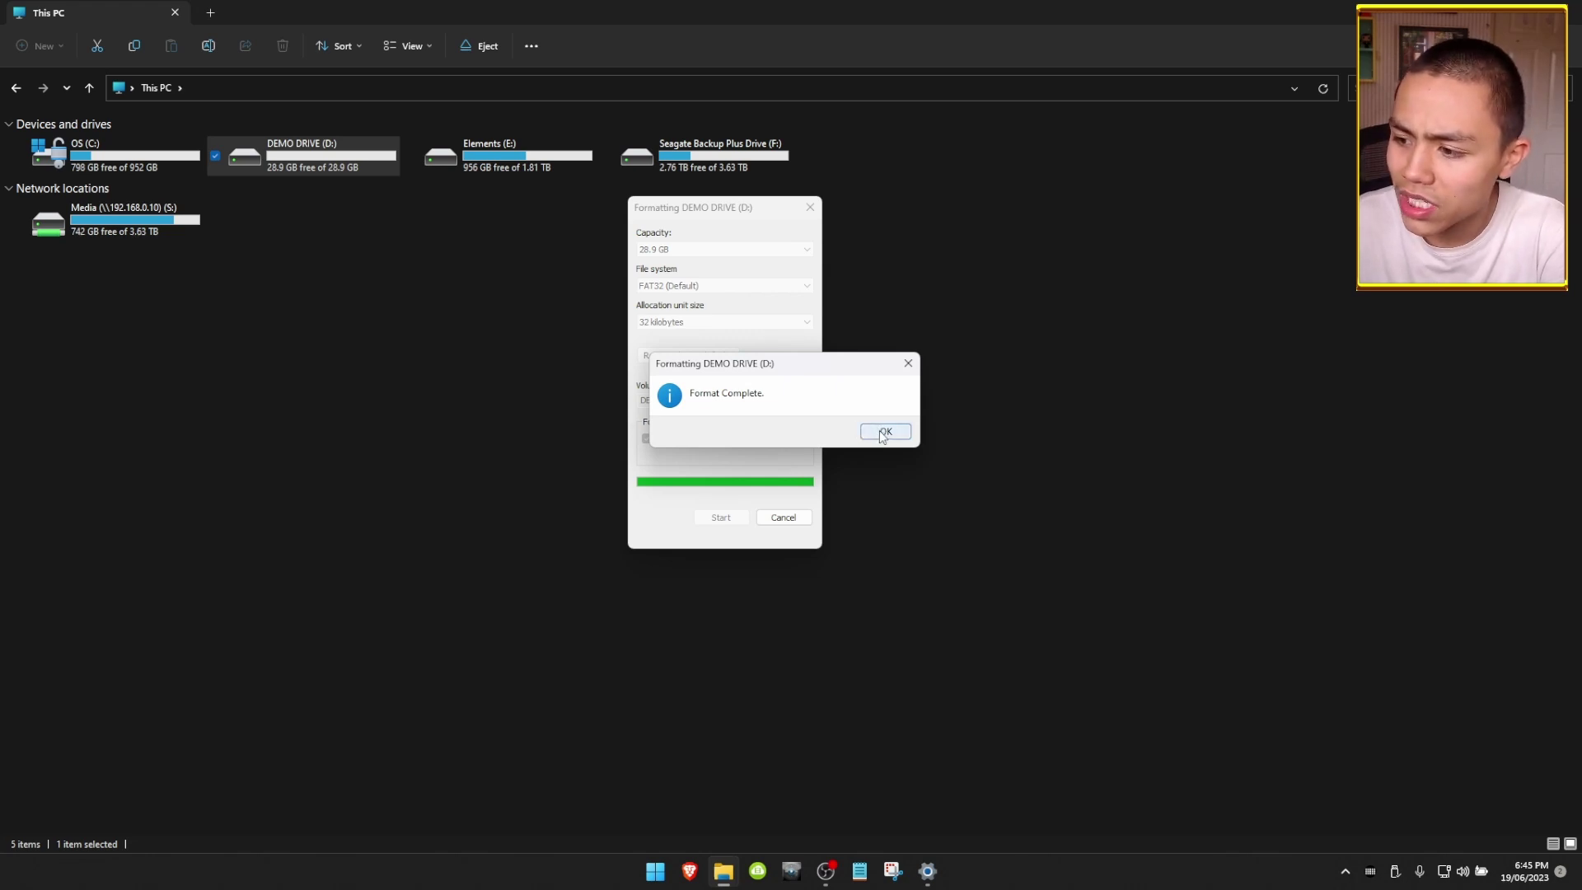
{"action": "left_click", "coordinate": [884, 434]}
{"action": "left_click", "coordinate": [782, 516]}
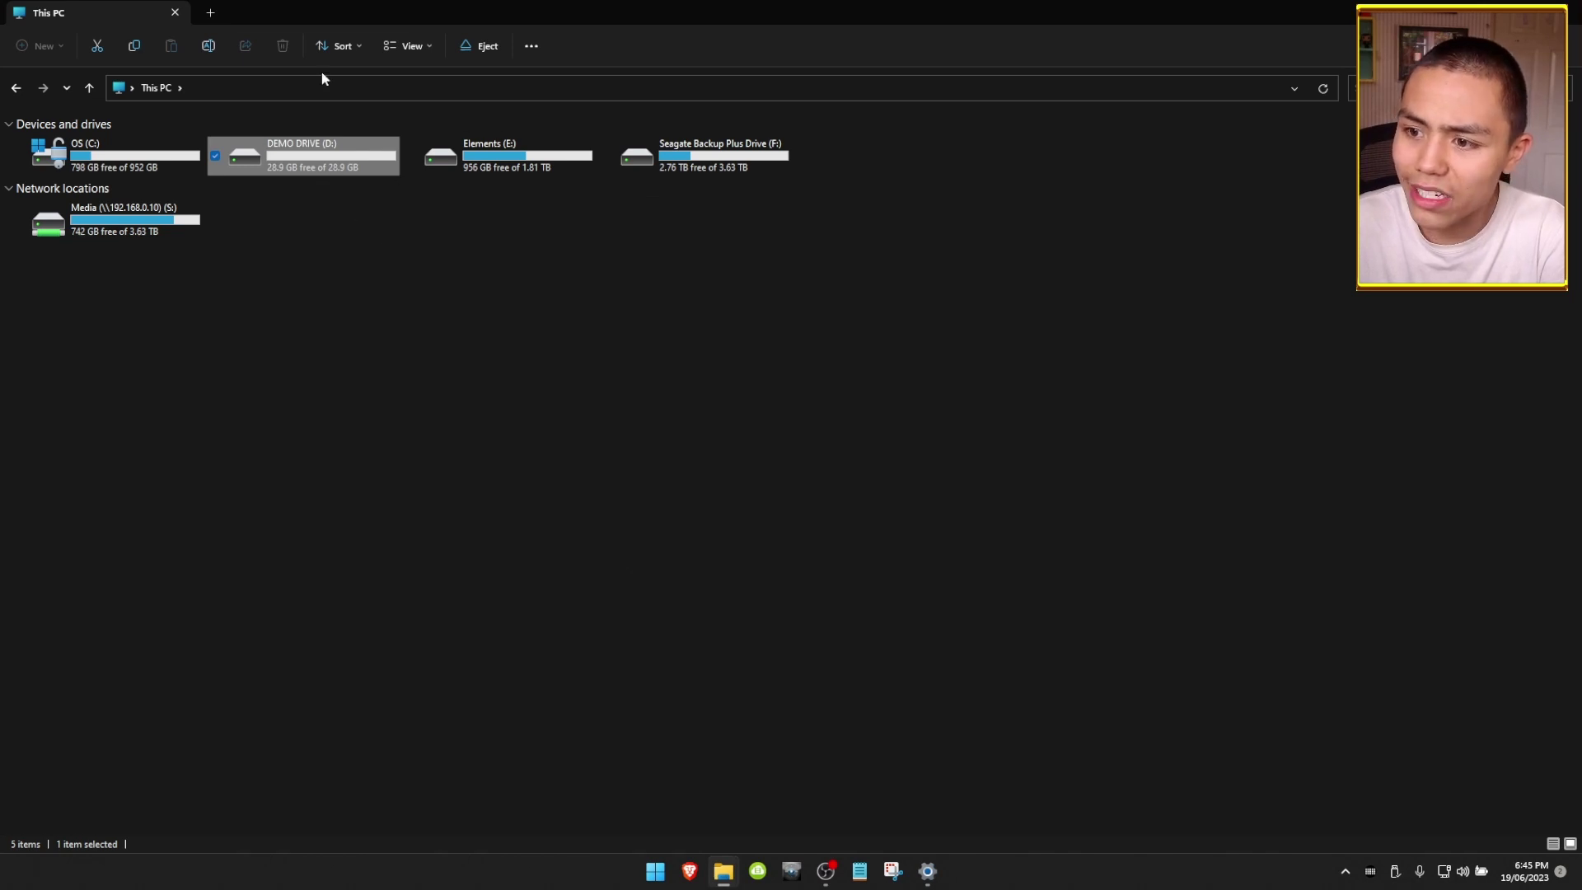
{"action": "double_click", "coordinate": [265, 159]}
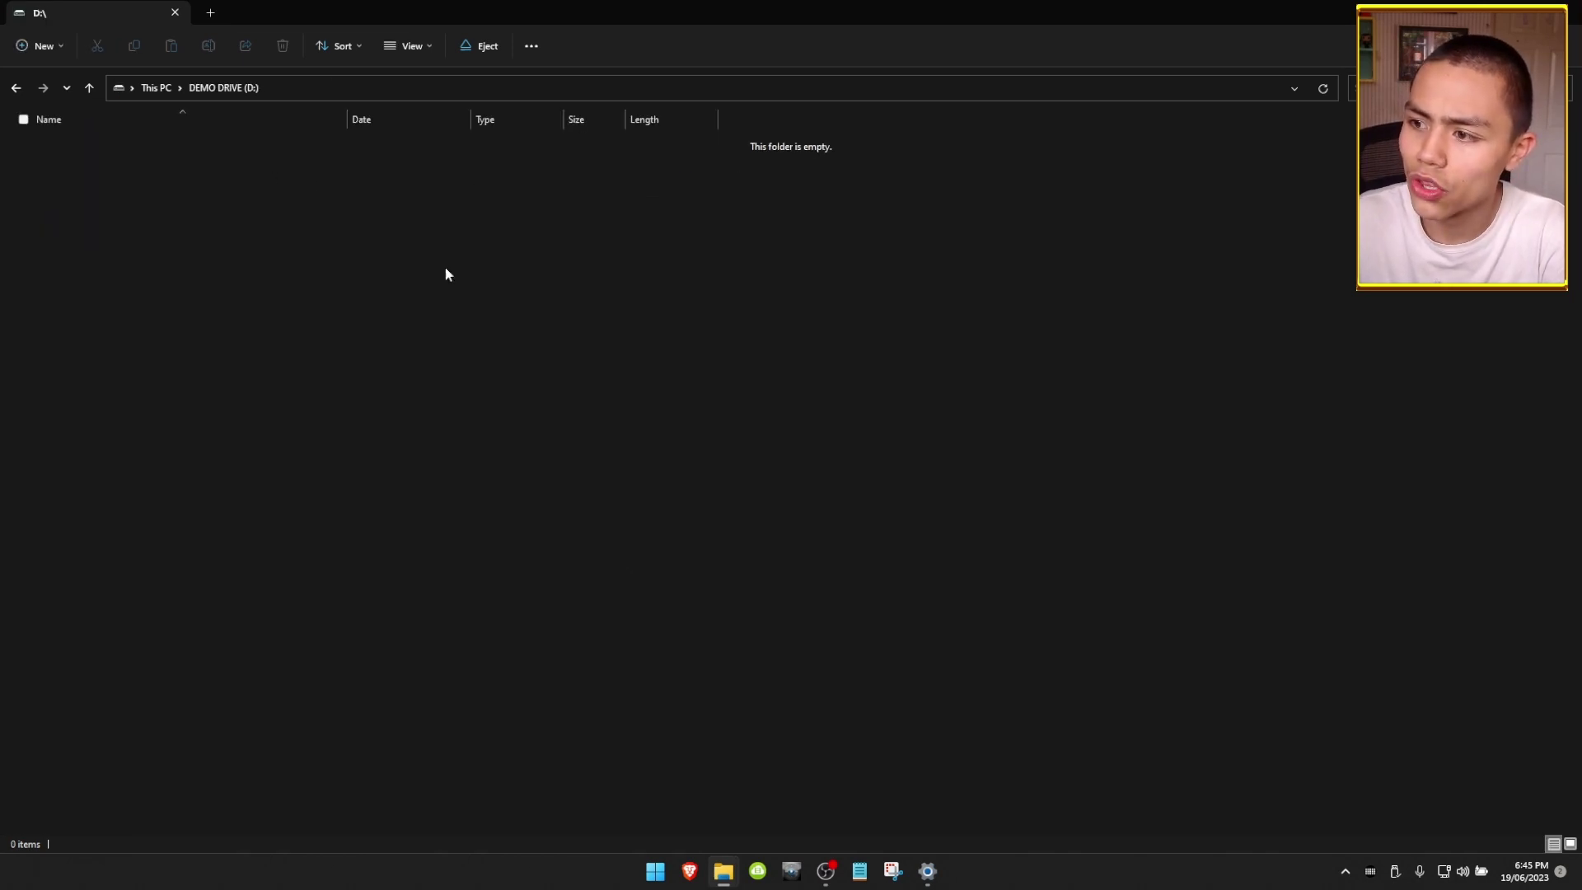
{"action": "key", "text": "alt+Left"}
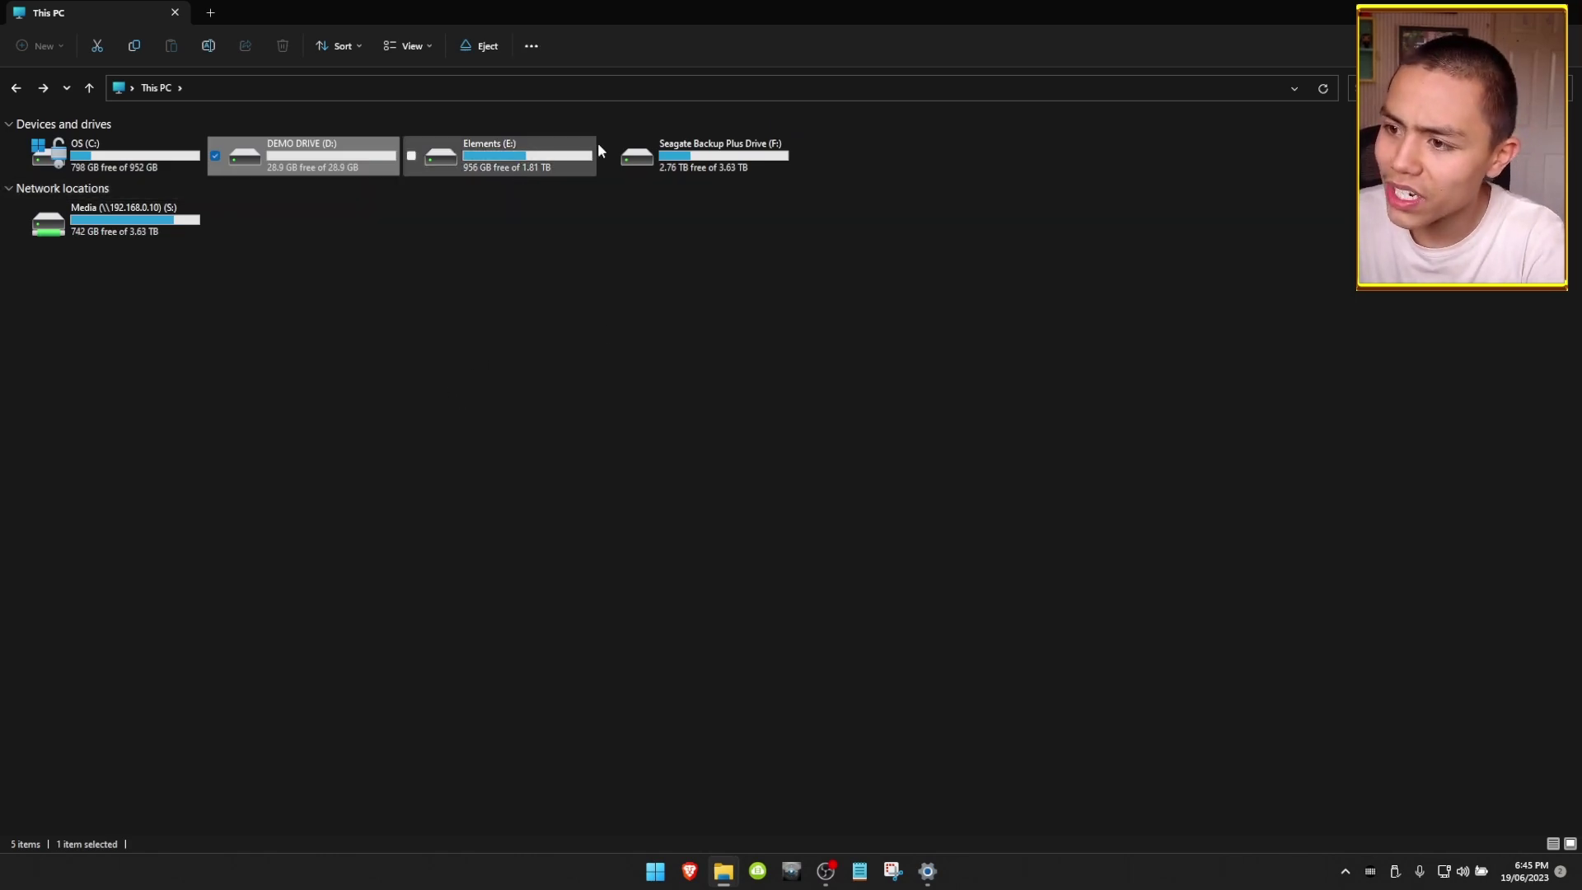
- Safely eject the Ultra Fit USB stick that holds DEMO DRIVE from the PC
{"action": "key", "text": "alt+Tab"}
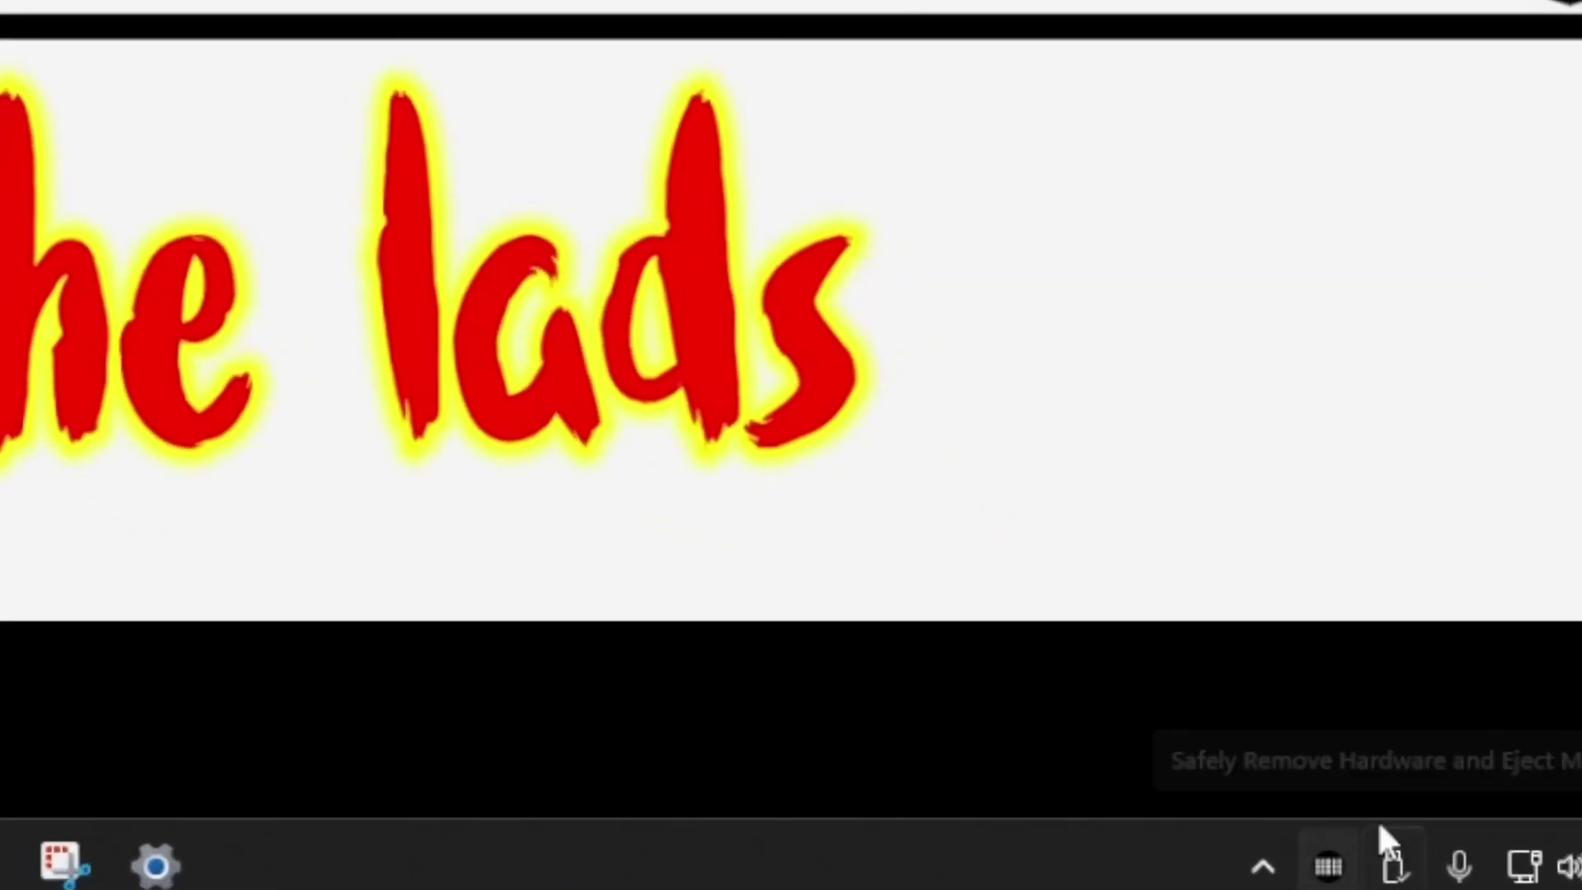
{"action": "left_click", "coordinate": [1264, 861]}
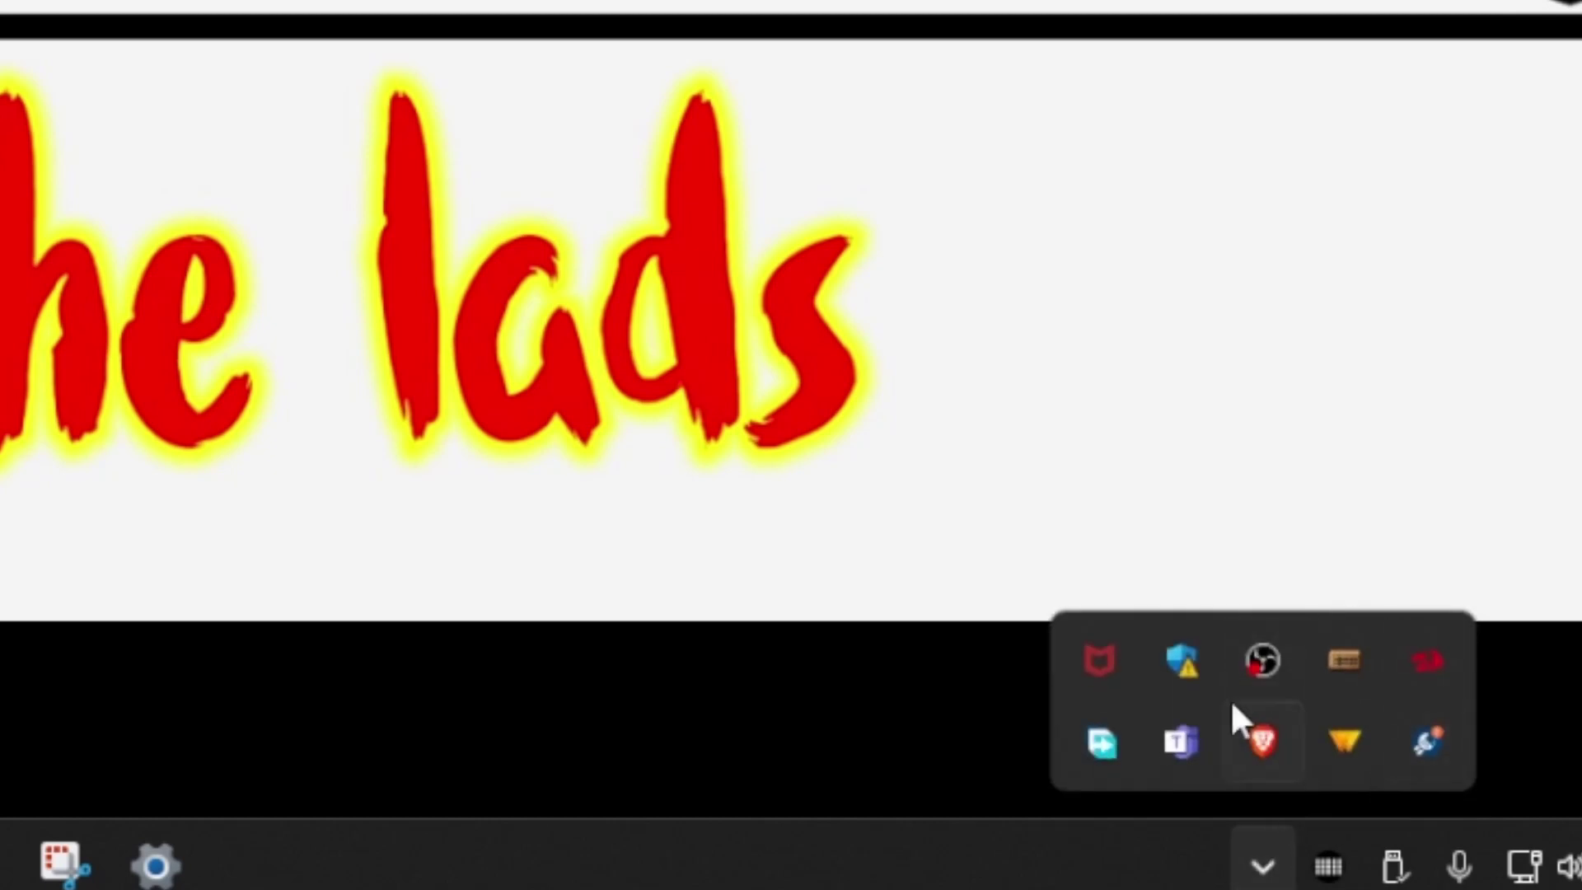
{"action": "left_click", "coordinate": [1264, 349]}
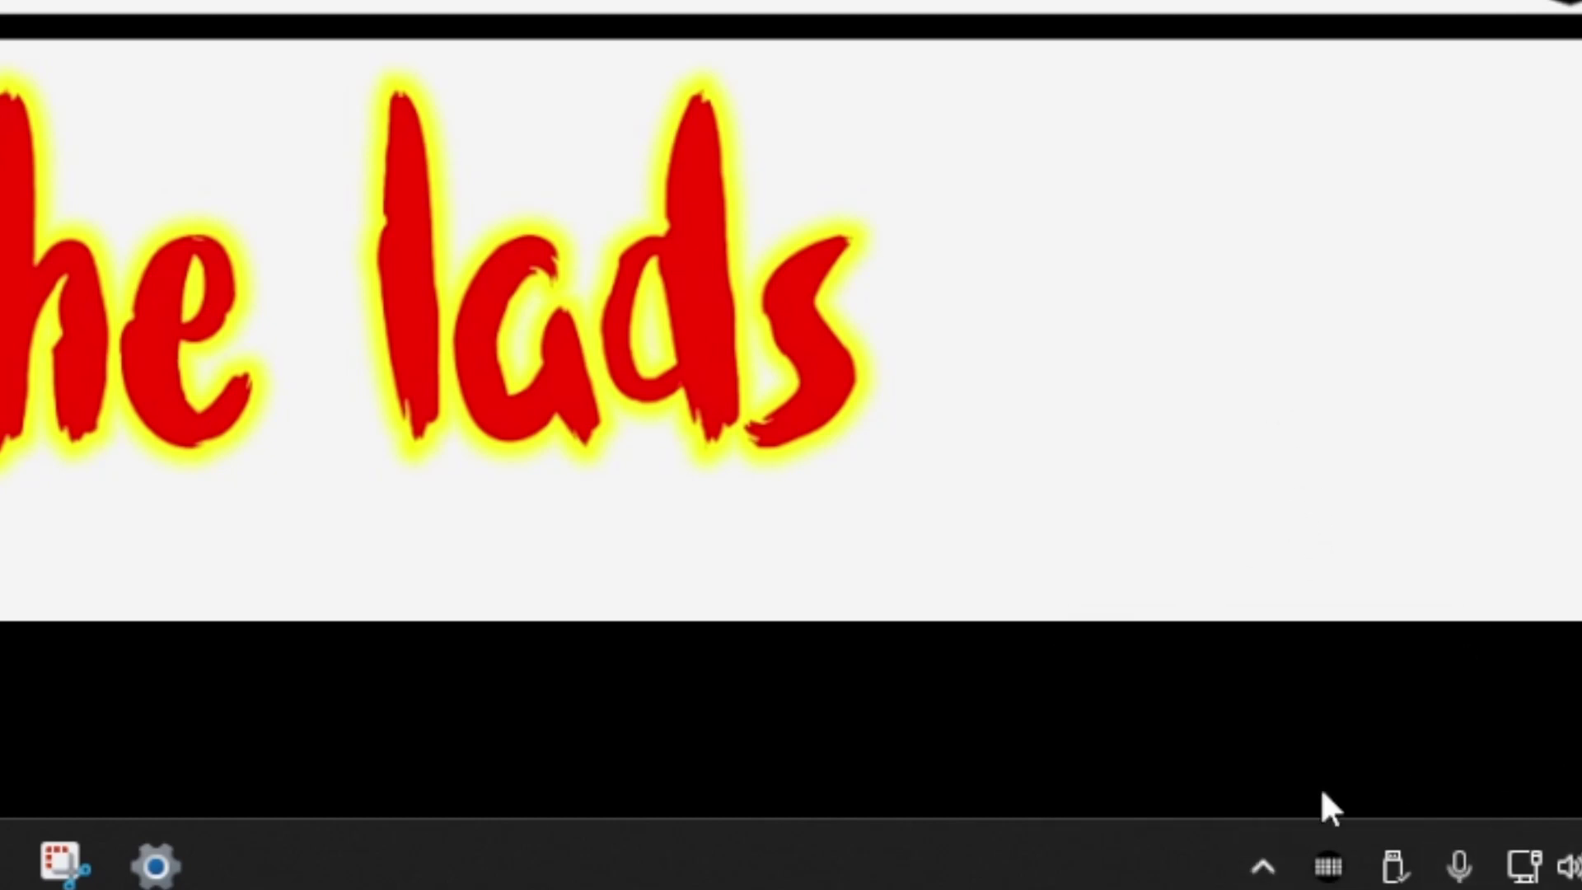
{"action": "left_click", "coordinate": [1395, 867]}
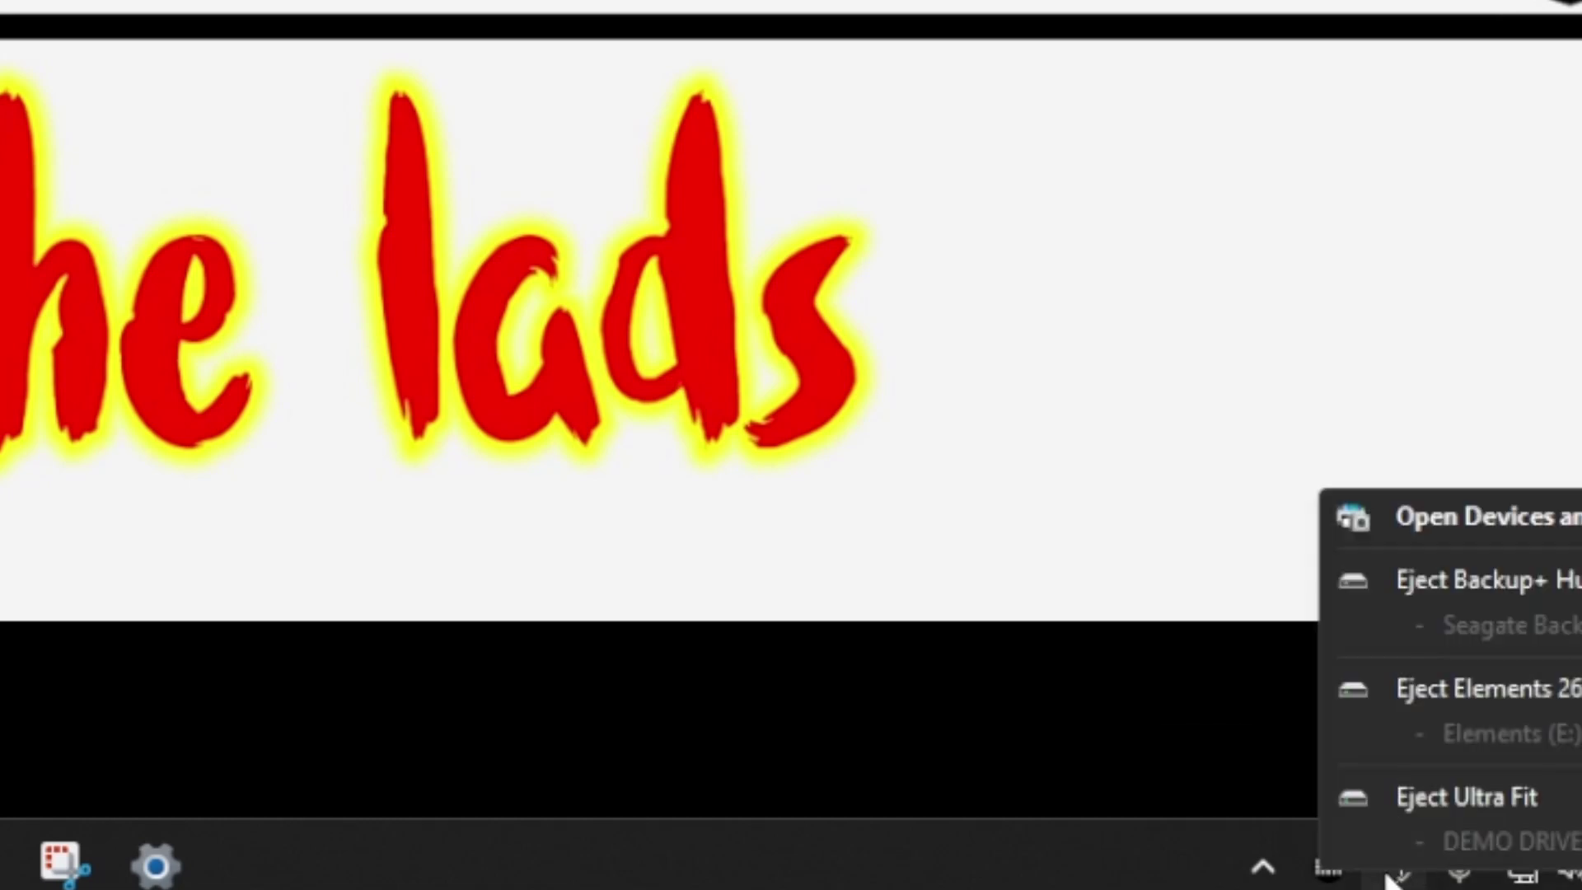
{"action": "left_click", "coordinate": [1441, 796]}
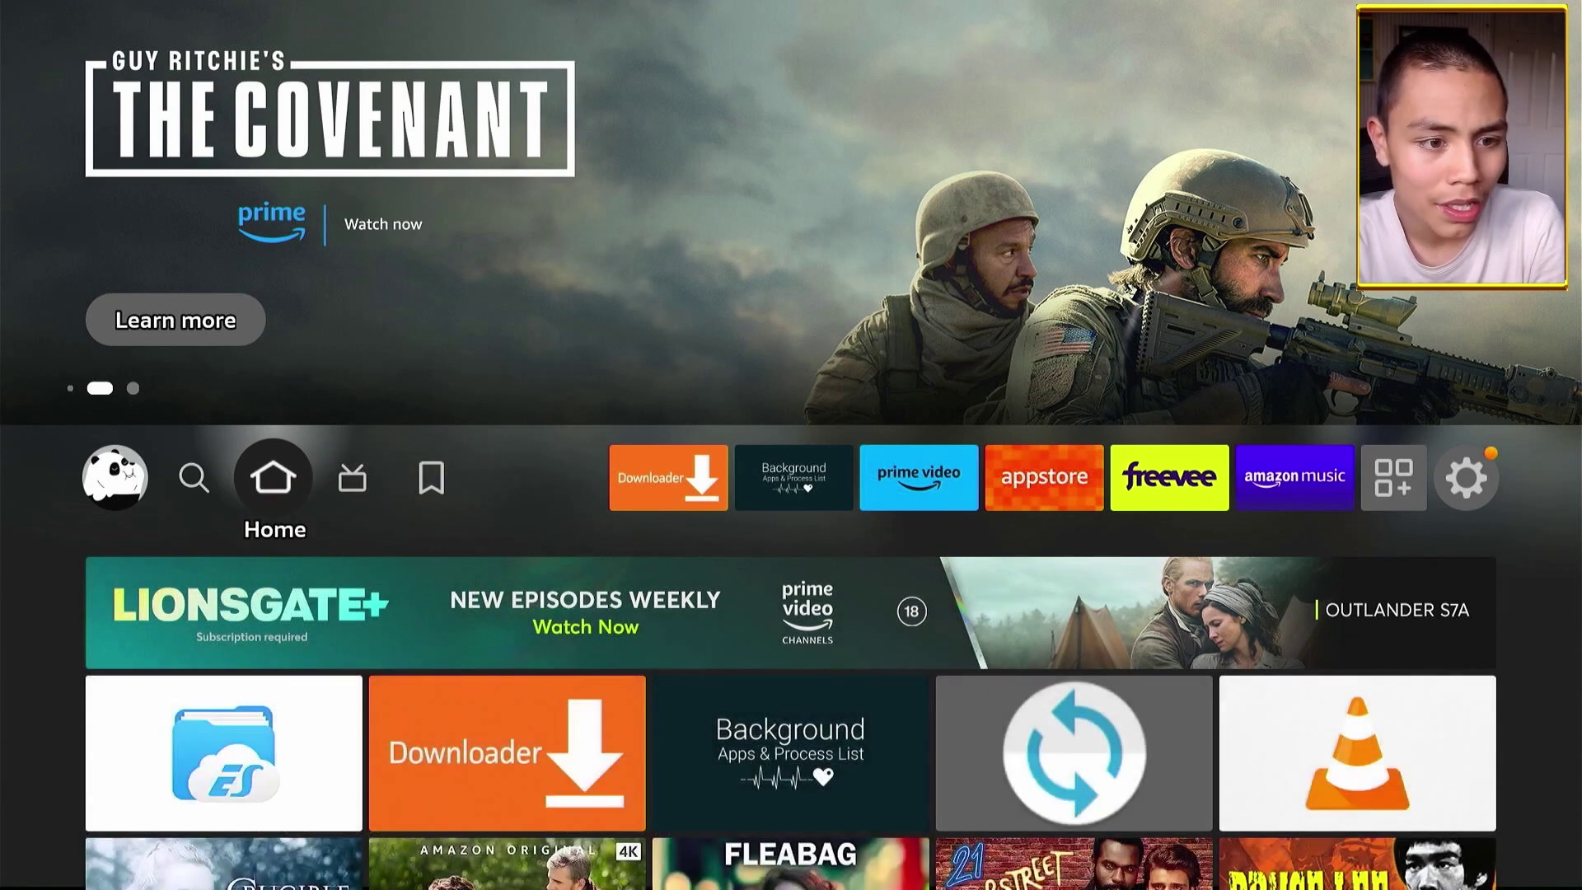
- On the Fire TV, open the My Fire TV settings and check the device's storage capacity under About
{"action": "key", "text": "Right"}
{"action": "key", "text": "Right"}
{"action": "key", "text": "Right"}
{"action": "key", "text": "Right"}
{"action": "key", "text": "Right"}
{"action": "key", "text": "Right"}
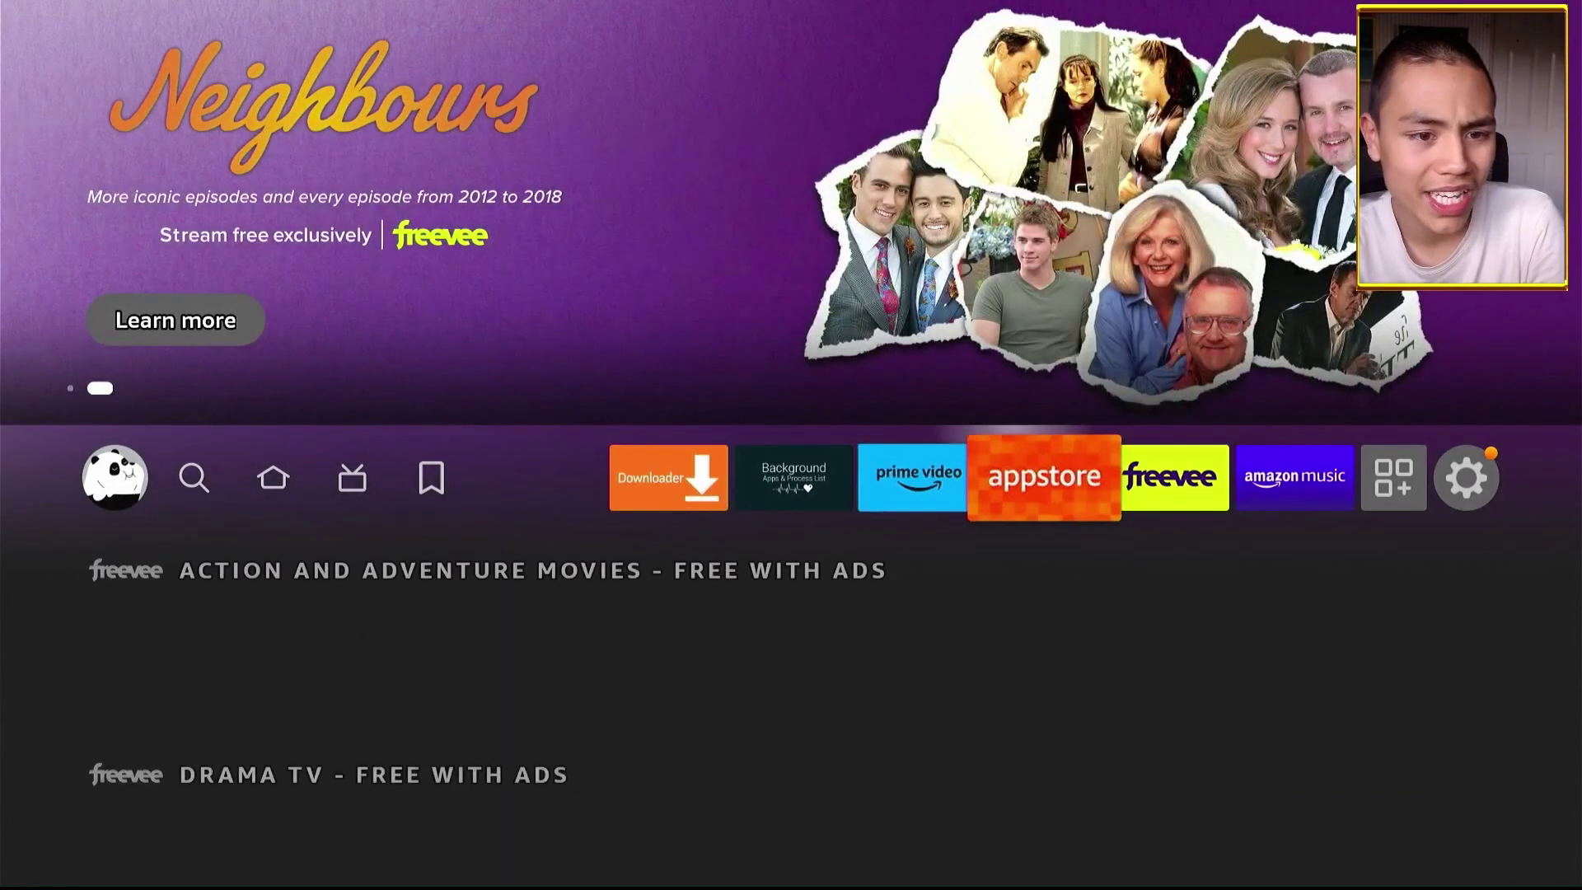
{"action": "key", "text": "Right"}
{"action": "key", "text": "Right"}
{"action": "key", "text": "Right"}
{"action": "key", "text": "Right"}
{"action": "key", "text": "Down"}
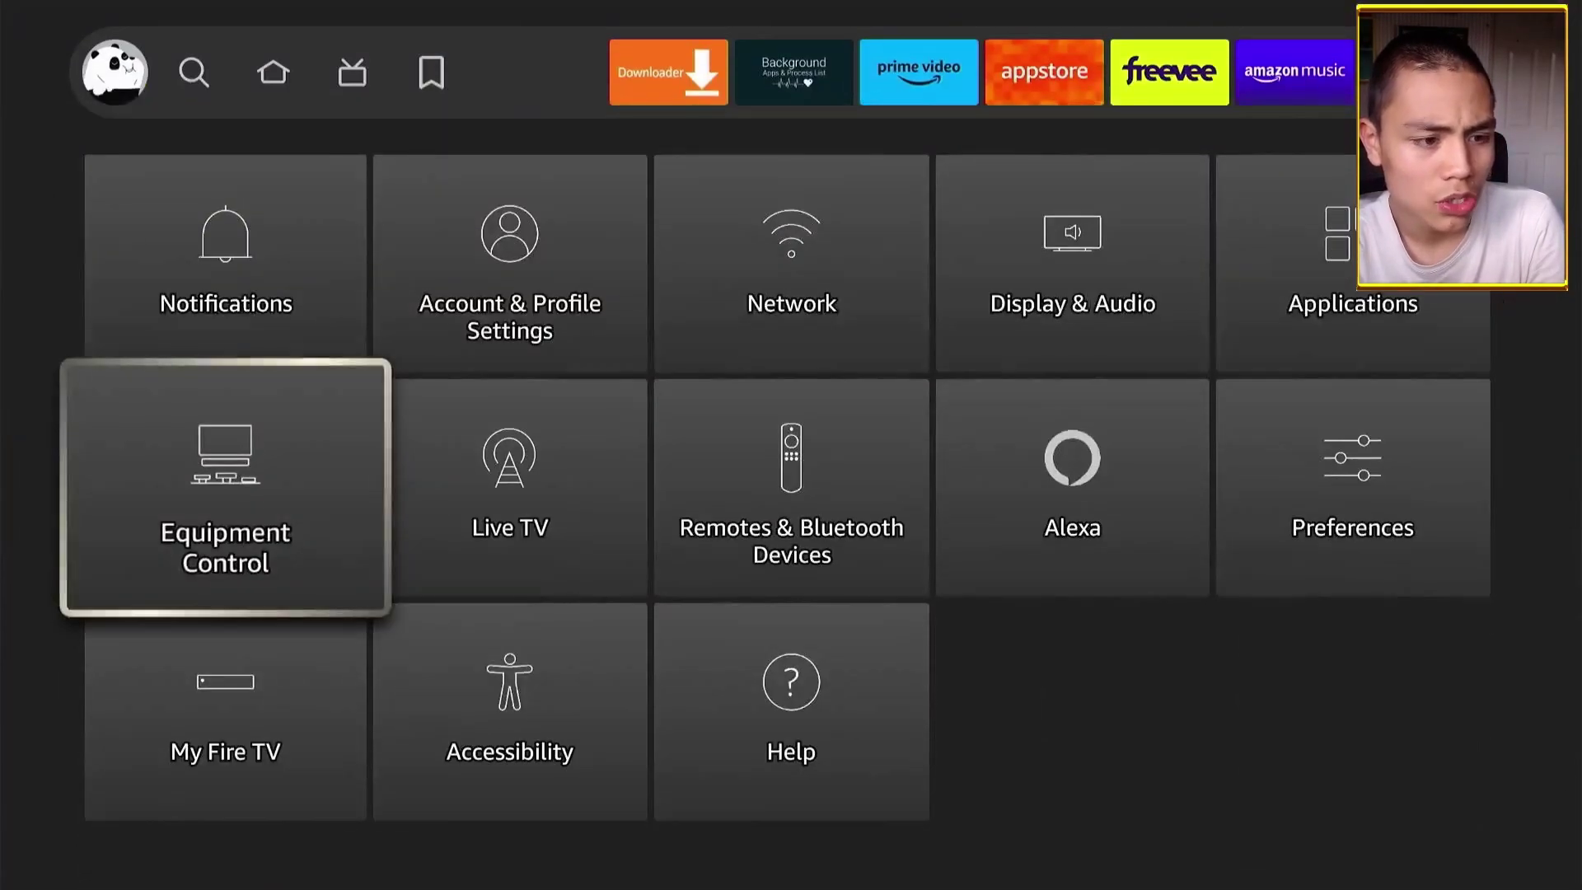
{"action": "key", "text": "Down"}
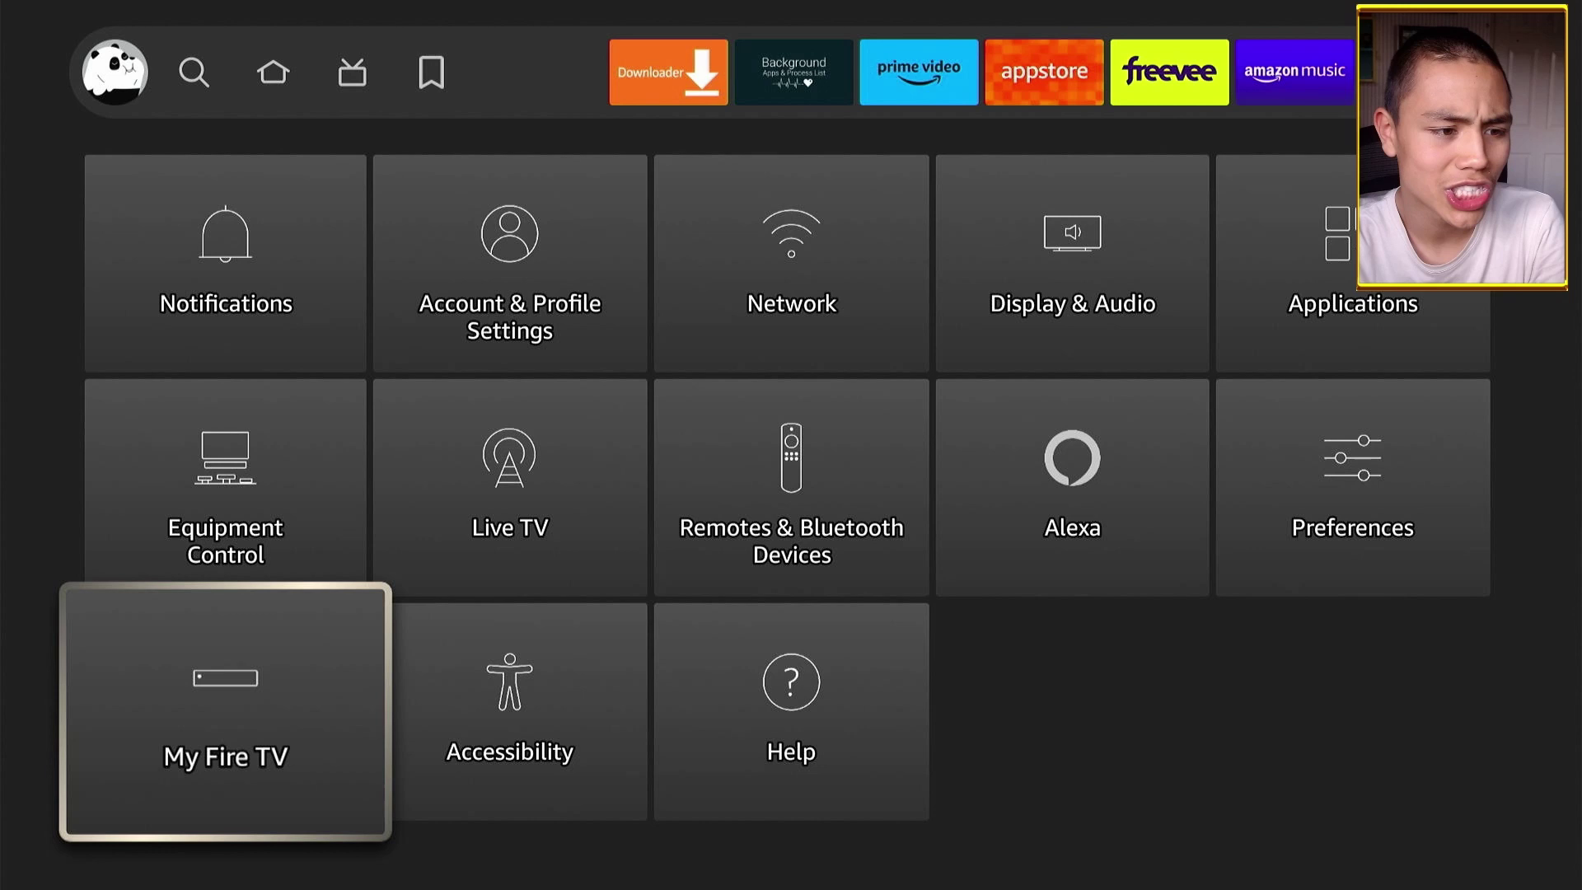
{"action": "key", "text": "Return"}
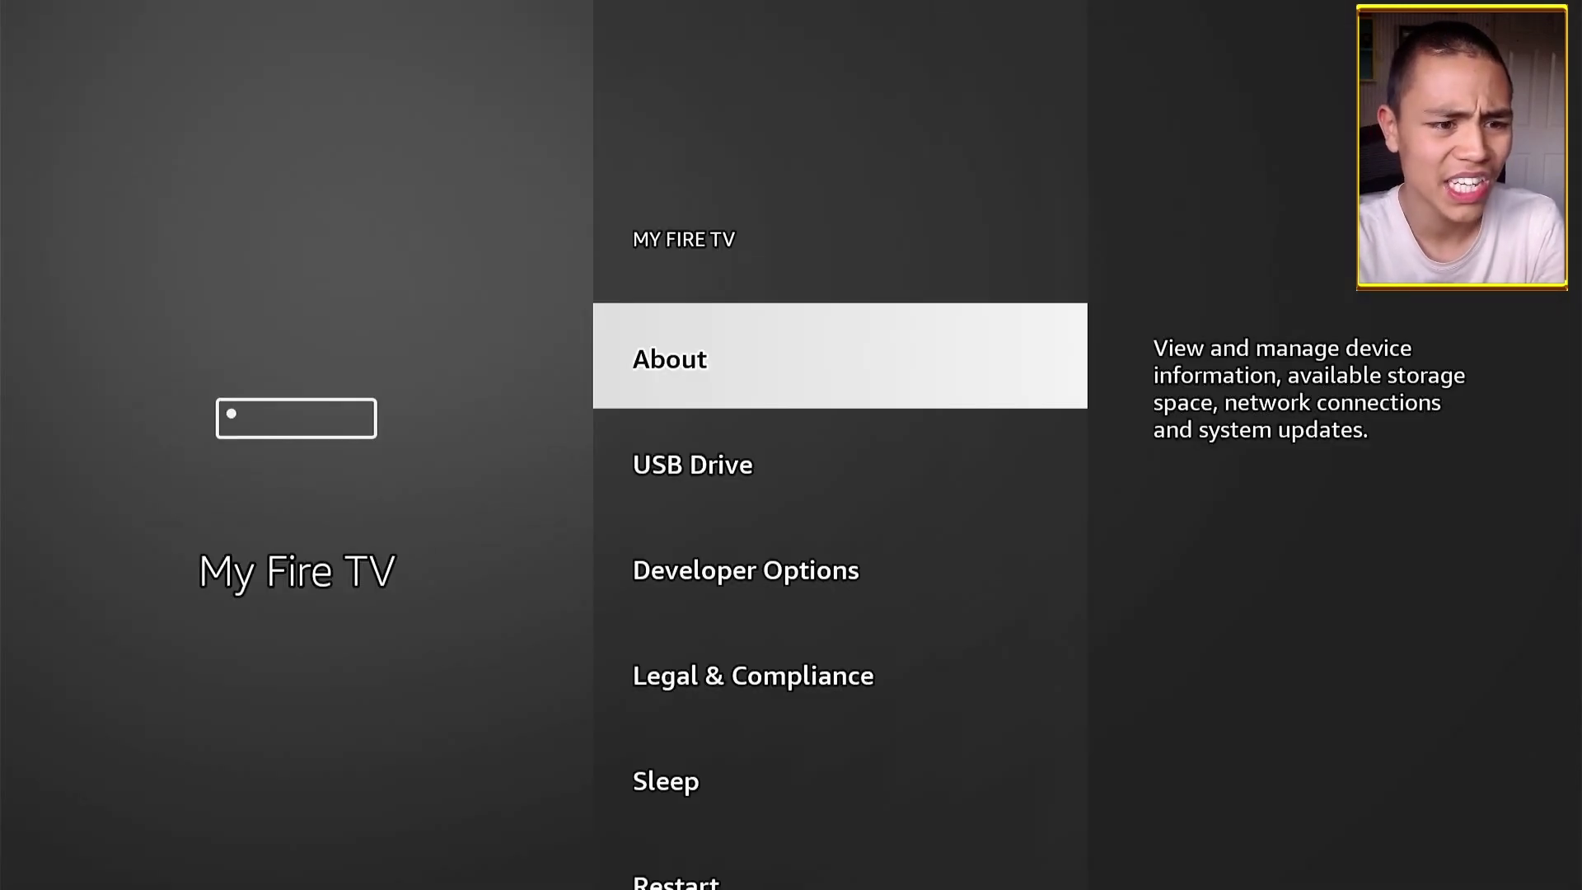
{"action": "key", "text": "Return"}
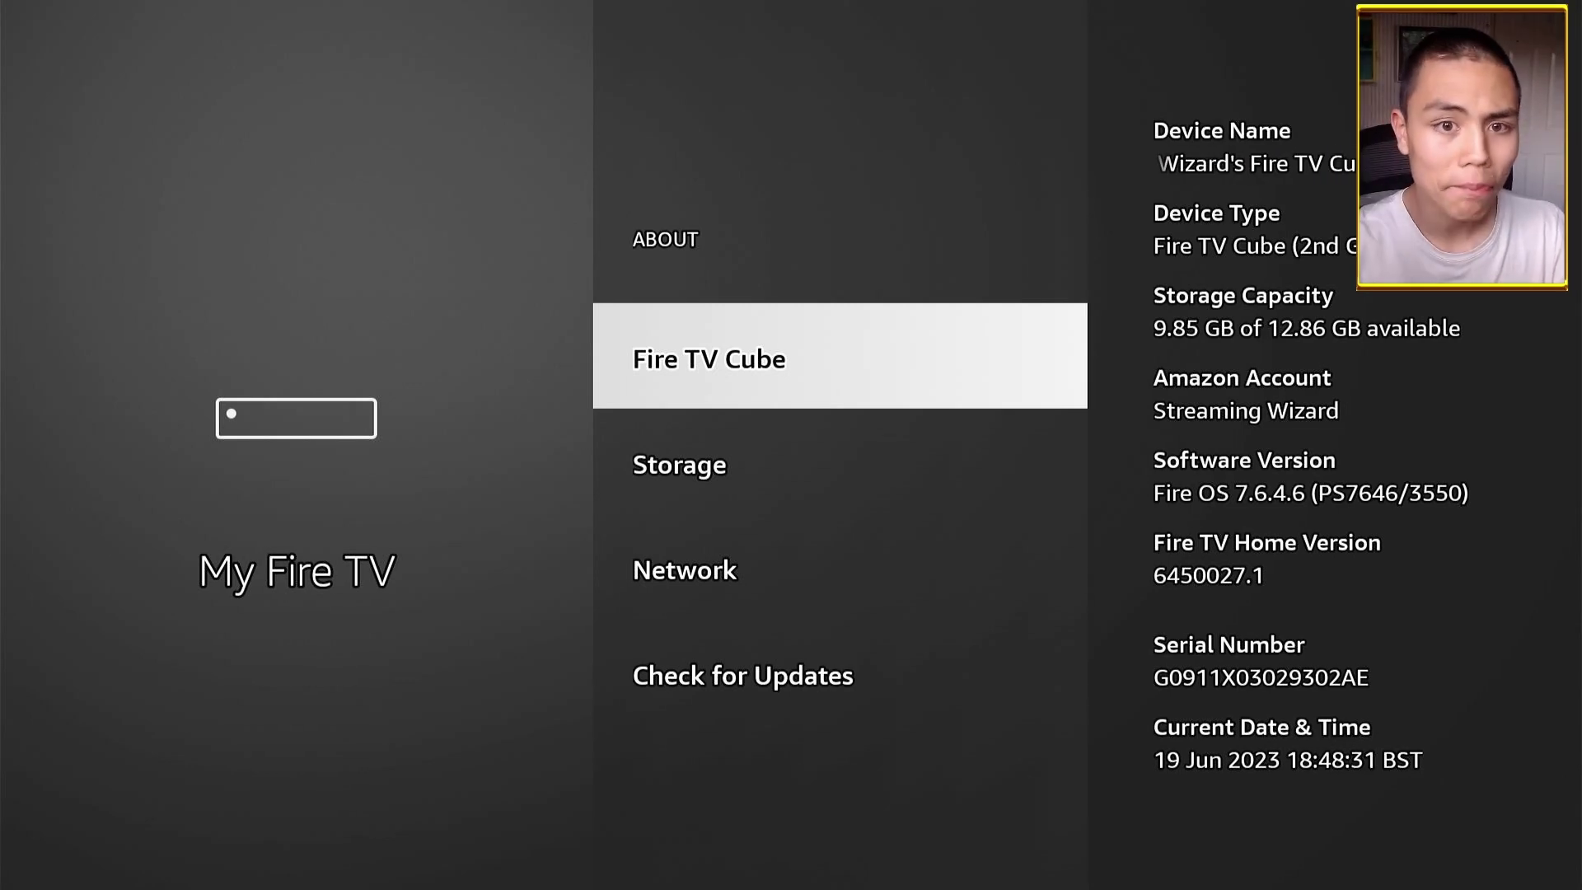
- Open the Install unknown apps list in Developer Options and check the permission for Downloader
{"action": "key", "text": "Escape"}
{"action": "key", "text": "Down"}
{"action": "key", "text": "Down"}
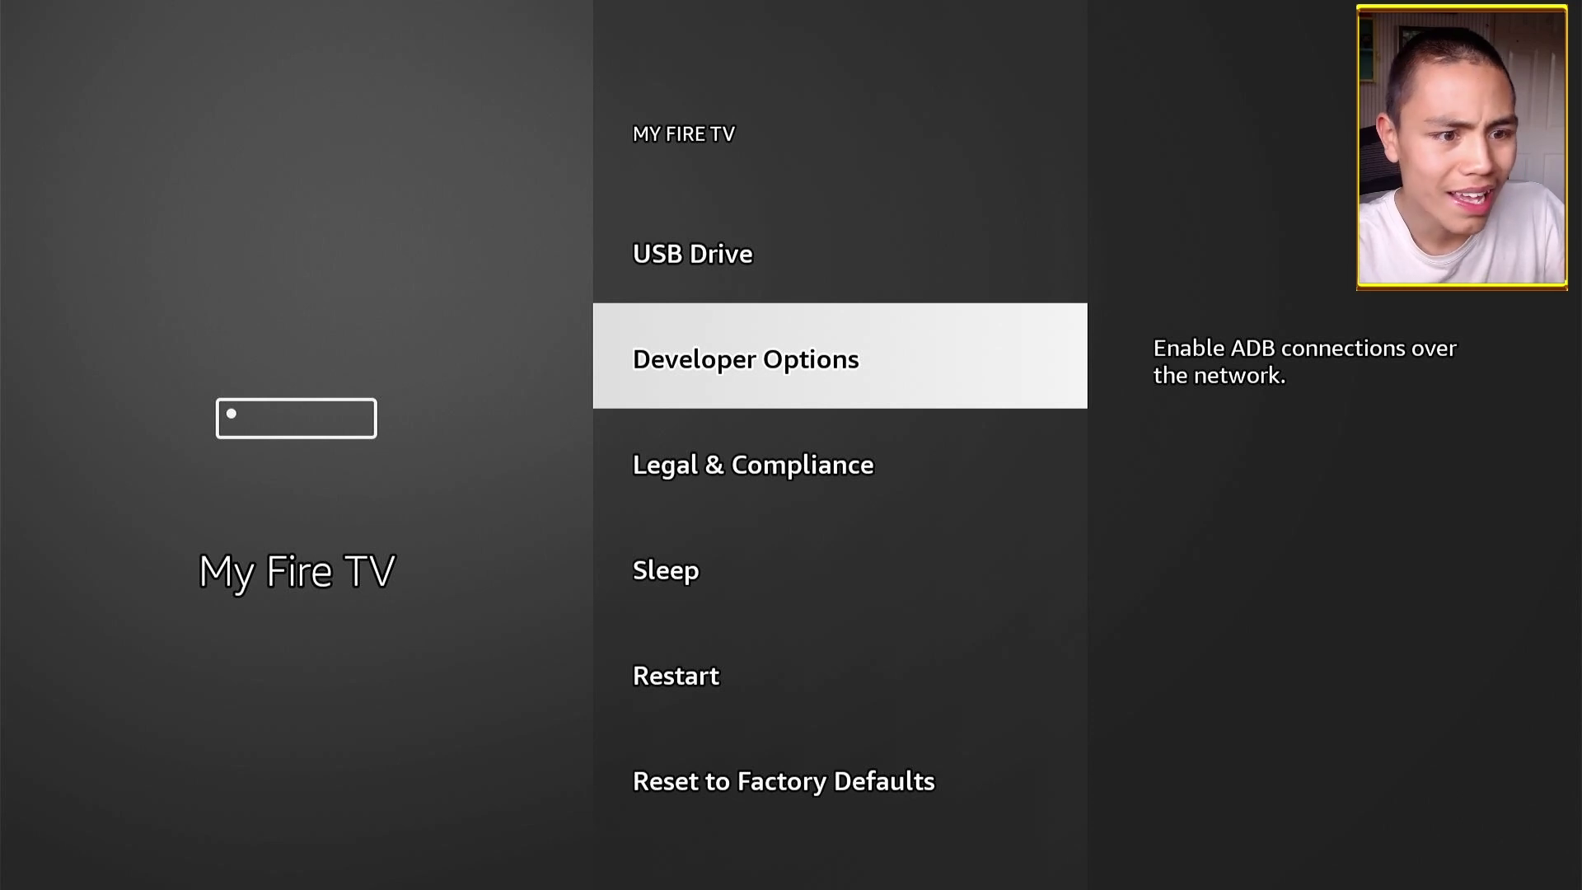
{"action": "key", "text": "Return"}
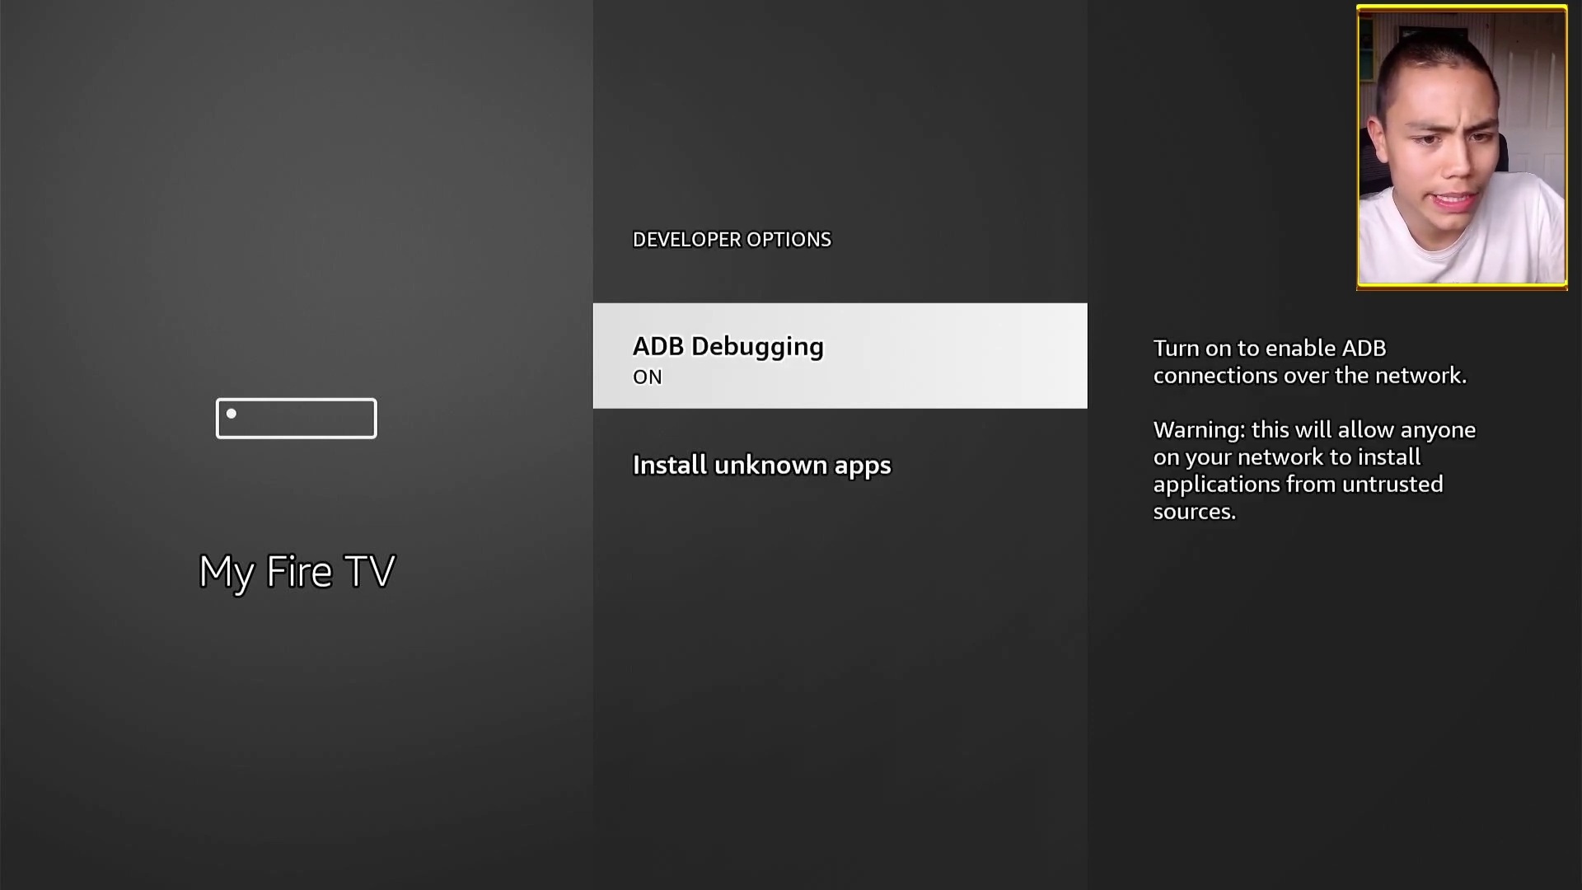
{"action": "key", "text": "Down"}
{"action": "key", "text": "Return"}
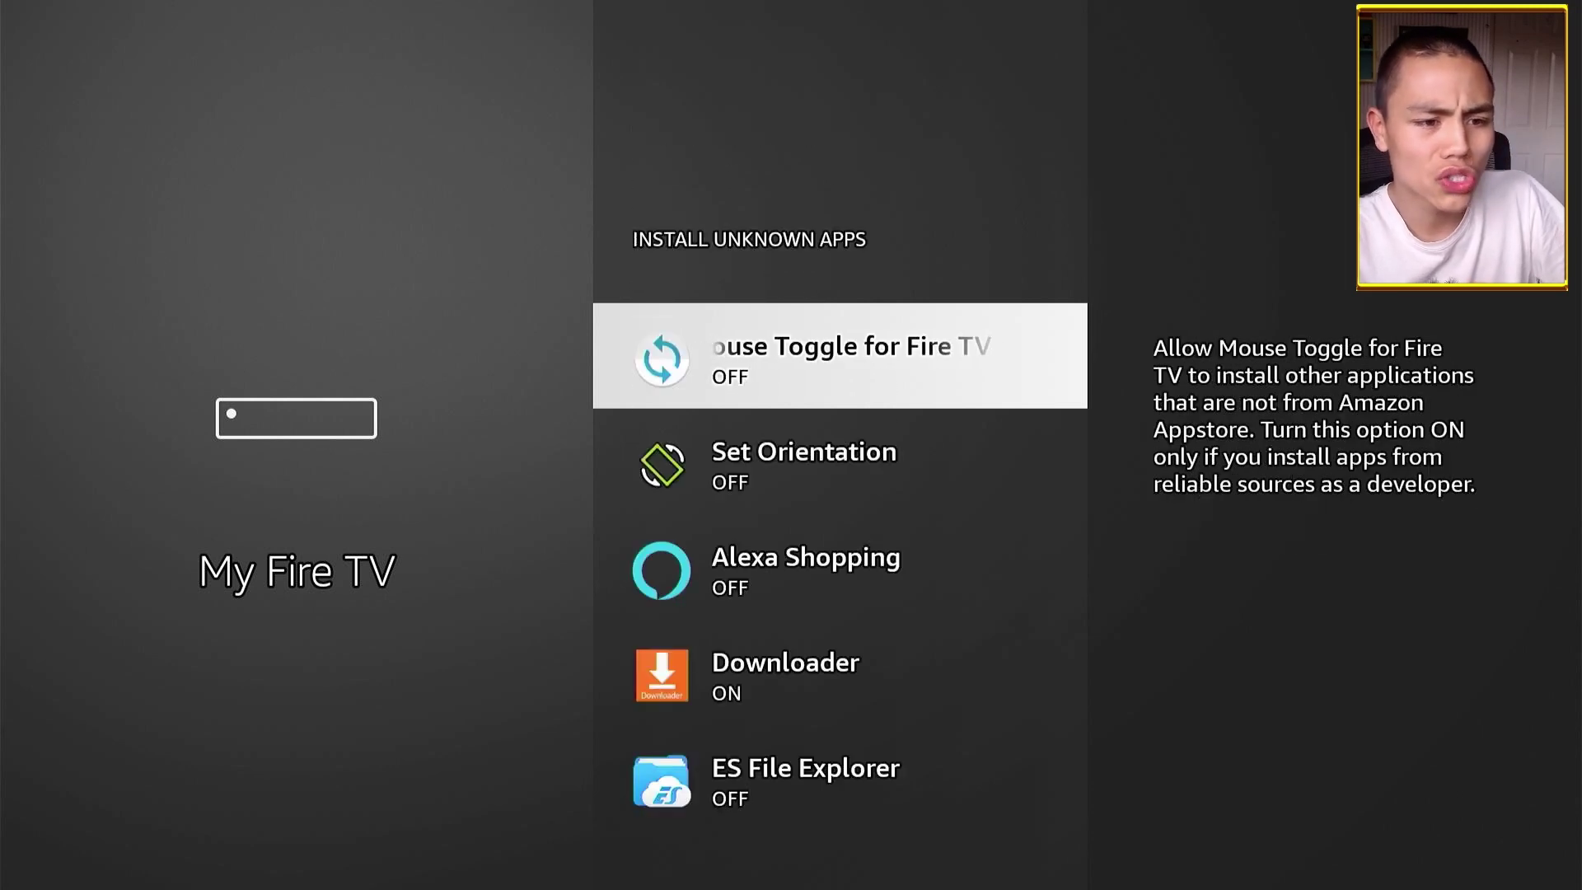
{"action": "key", "text": "Down"}
{"action": "key", "text": "Down"}
{"action": "key", "text": "Down"}
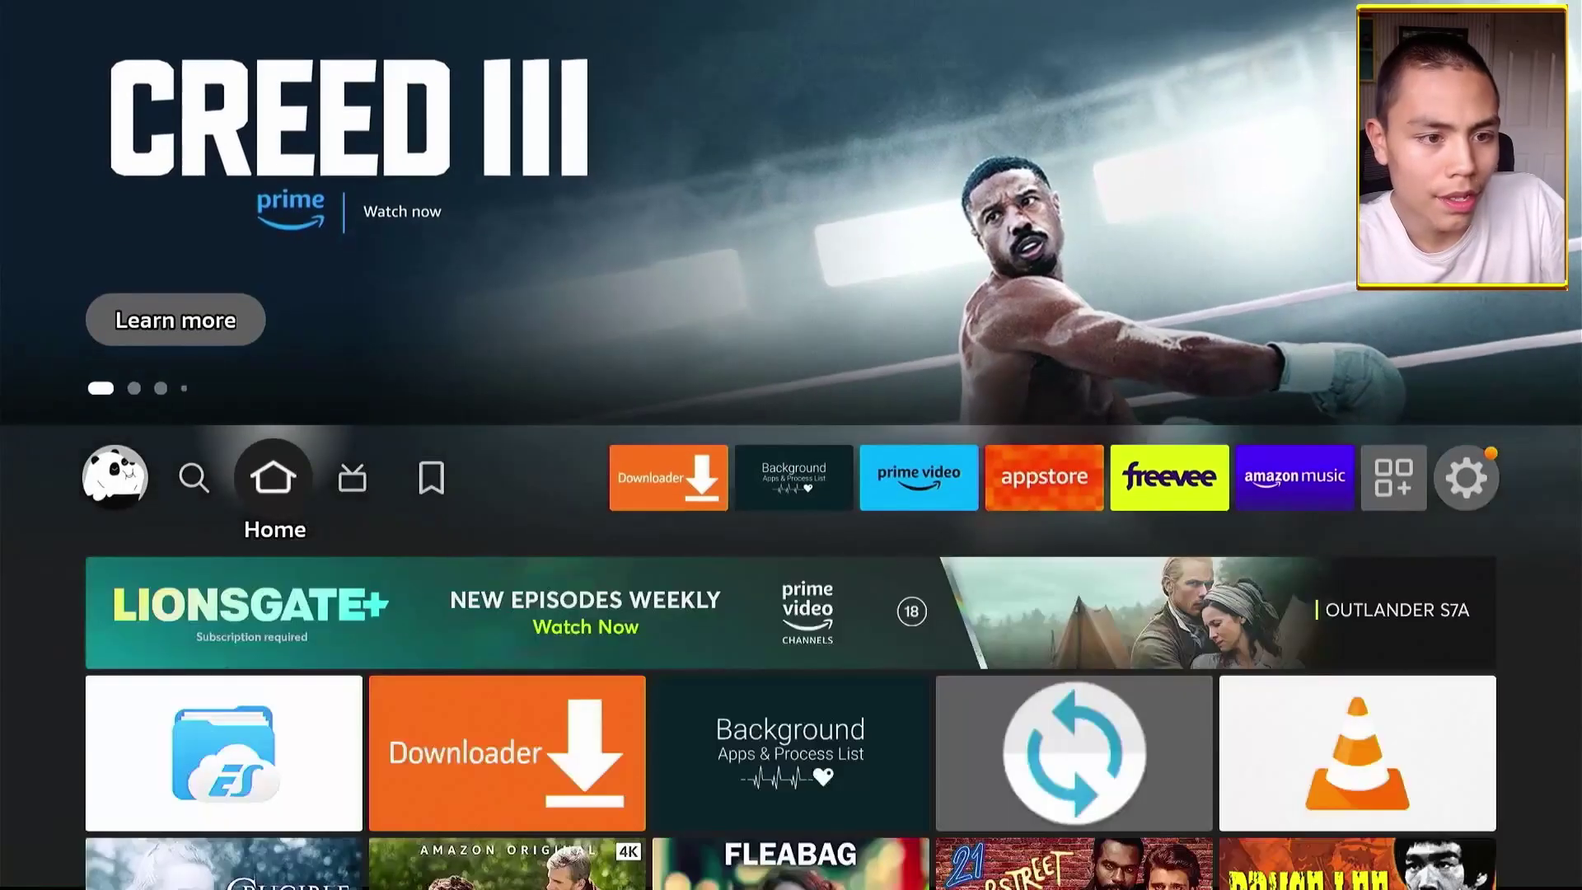
- Open the Downloader app and switch from its browser to the Home section
{"action": "key", "text": "Right"}
{"action": "key", "text": "Right"}
{"action": "key", "text": "Right"}
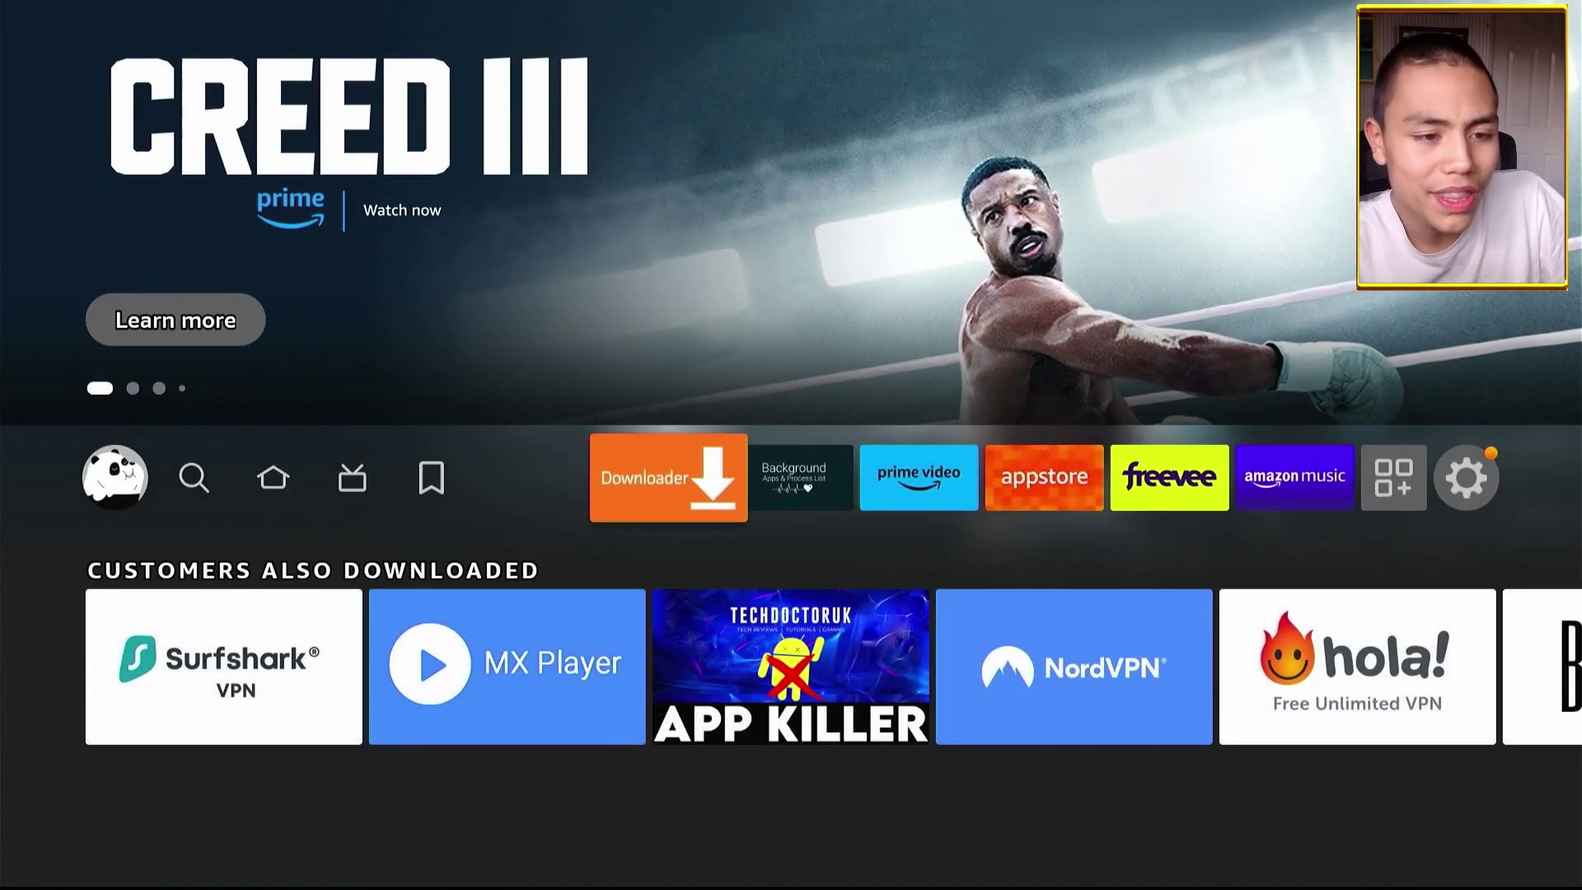
{"action": "key", "text": "Return"}
{"action": "key", "text": "Left"}
{"action": "key", "text": "Left"}
{"action": "key", "text": "Left"}
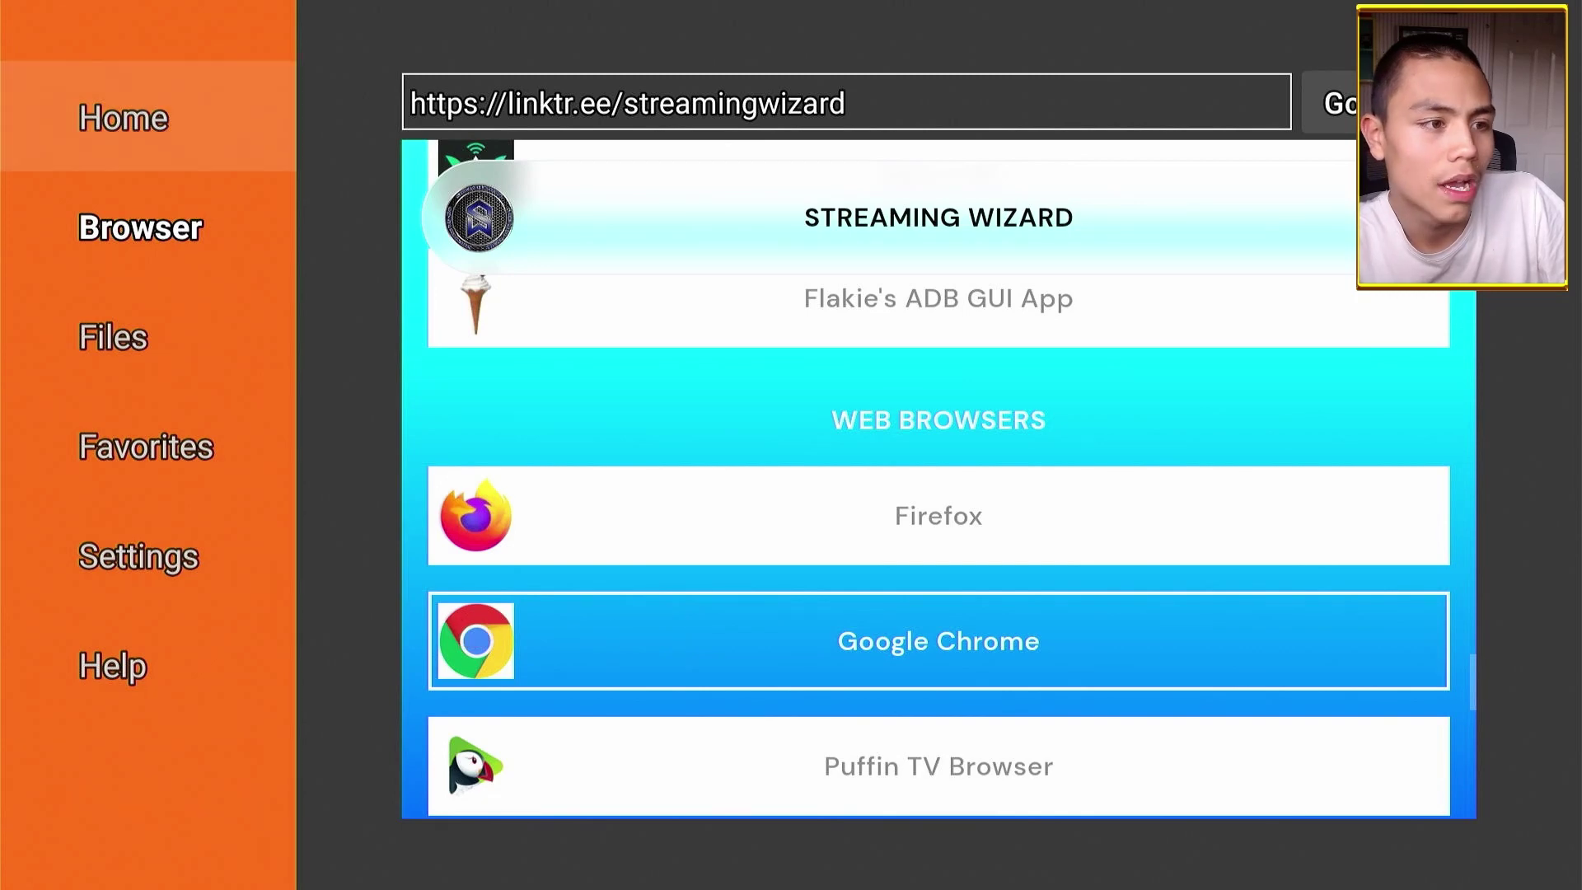
{"action": "key", "text": "Return"}
- Enter the code 826476 in Downloader's address field and load the page
{"action": "key", "text": "Up"}
{"action": "key", "text": "Return"}
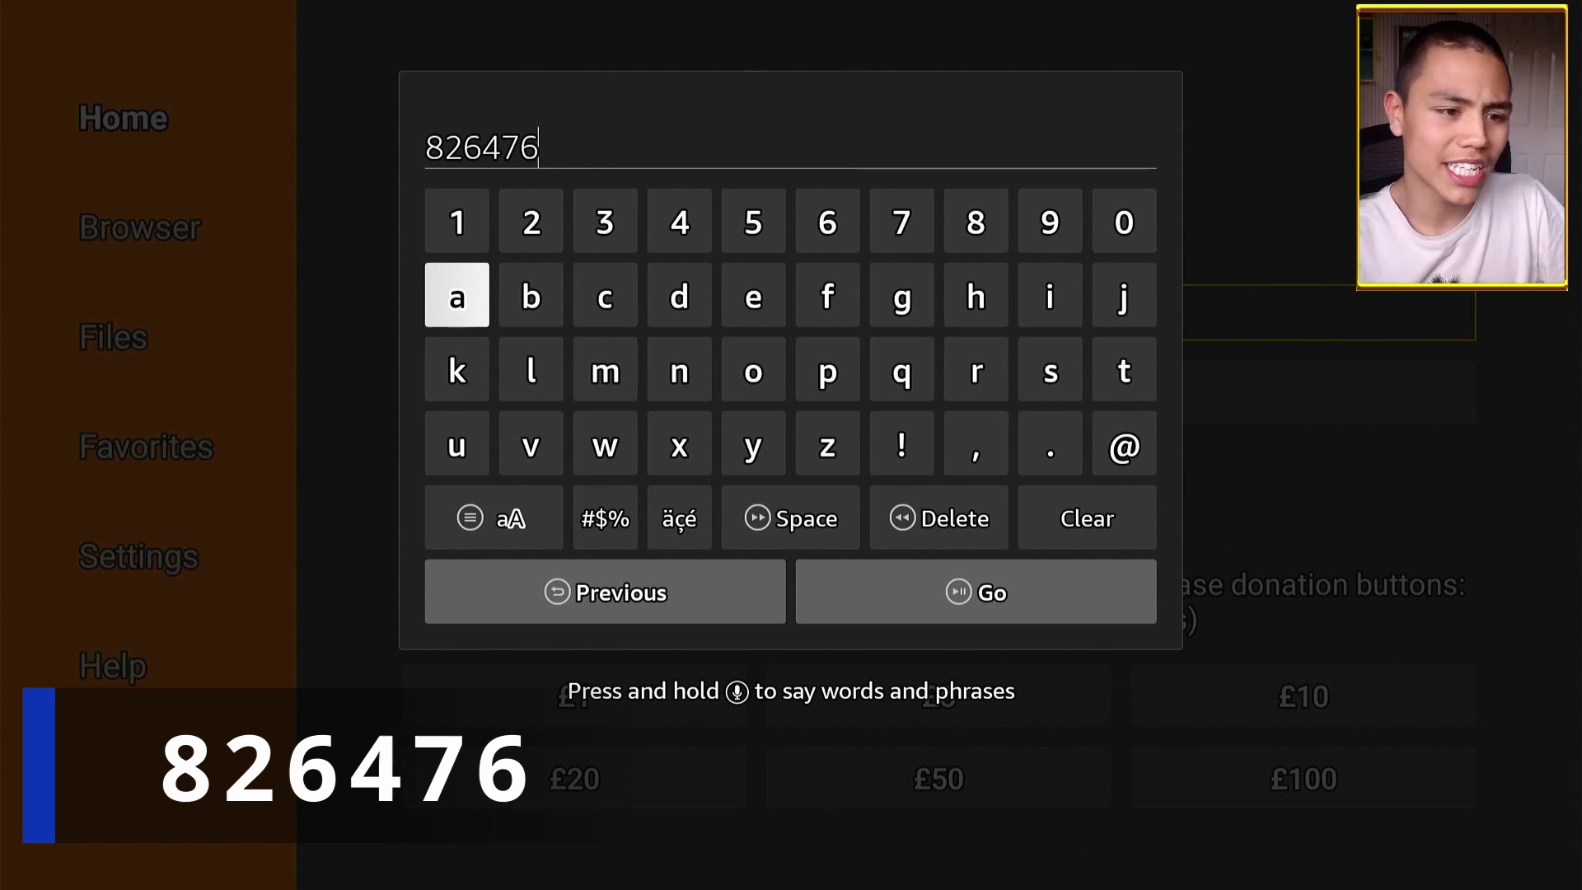
{"action": "key", "text": "Down"}
{"action": "key", "text": "Down"}
{"action": "key", "text": "XF86AudioPlay"}
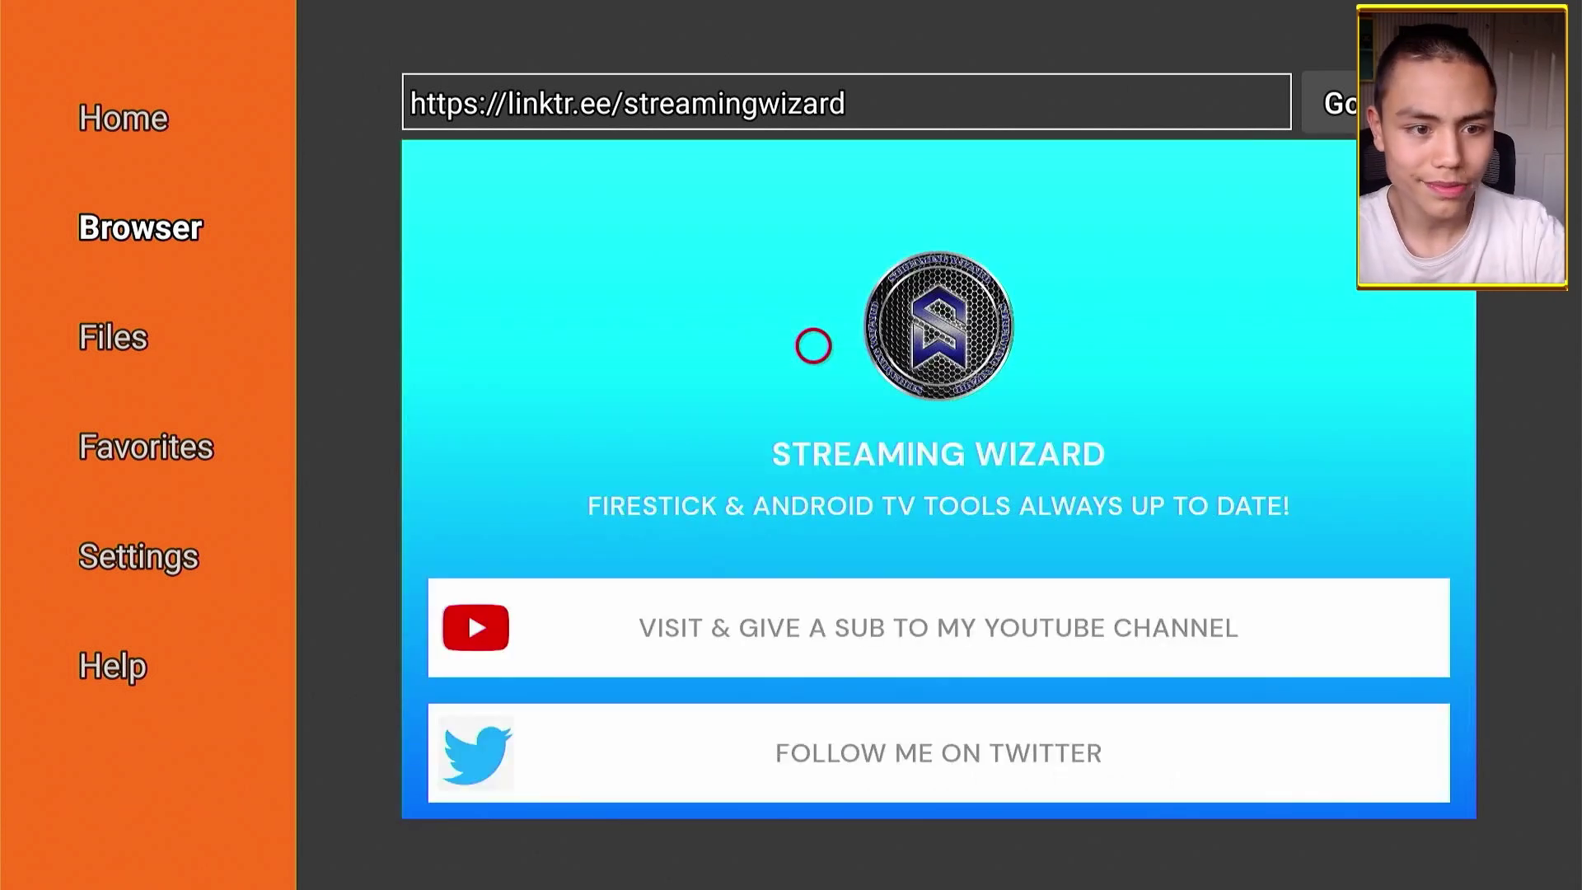
- Download Google Chrome from the Web Browsers section of the Streaming Wizard page
{"action": "scroll", "coordinate": [813, 784], "scroll_direction": "down", "scroll_amount": 6}
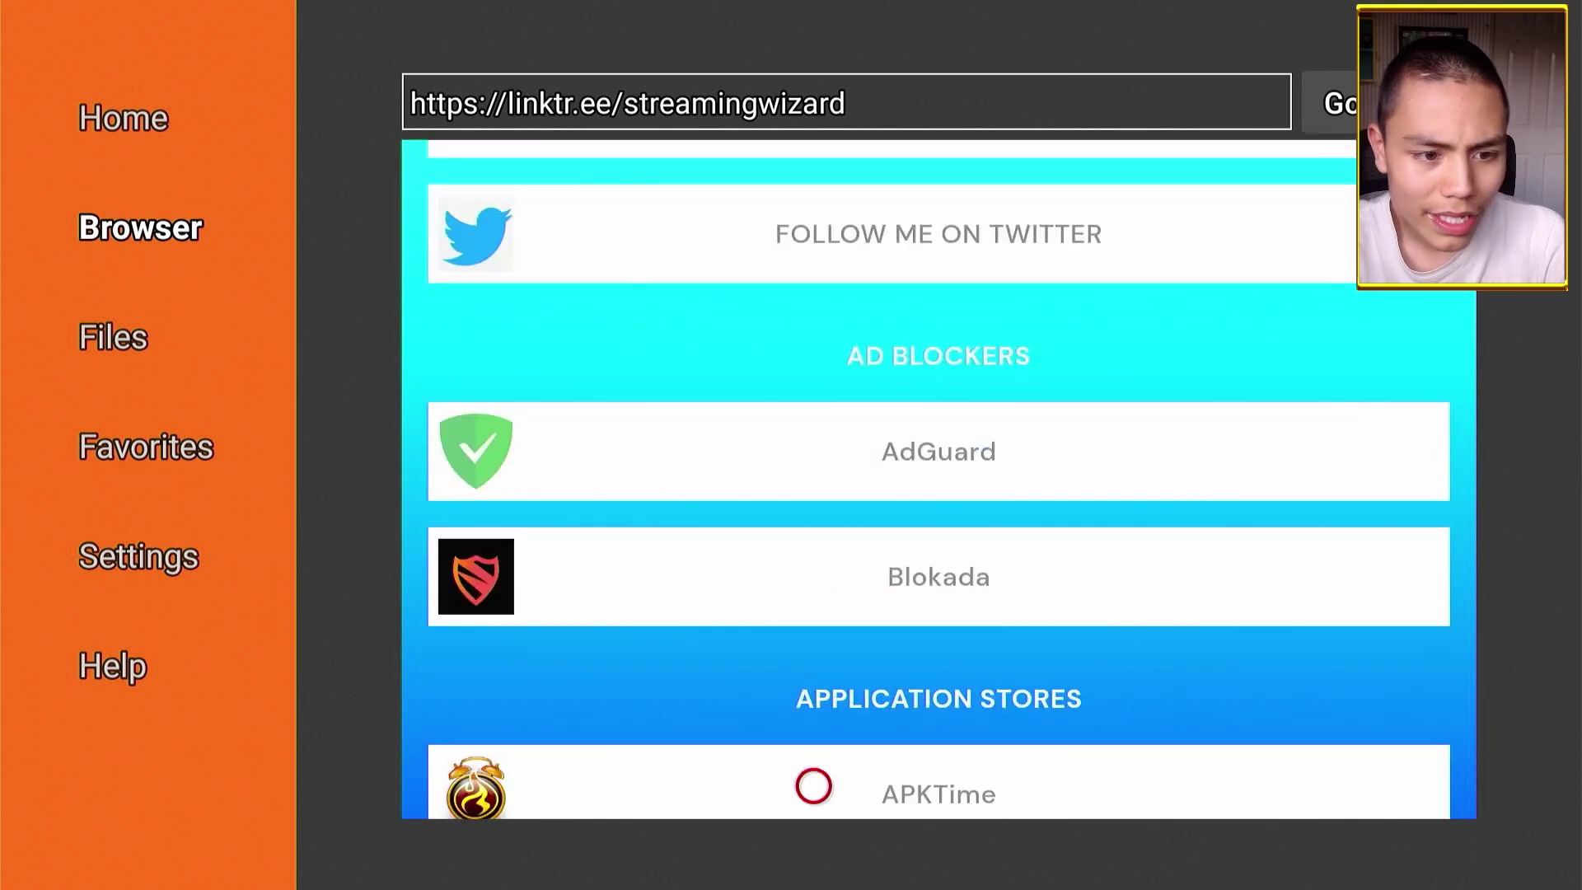
{"action": "scroll", "coordinate": [814, 786], "scroll_direction": "down", "scroll_amount": 10}
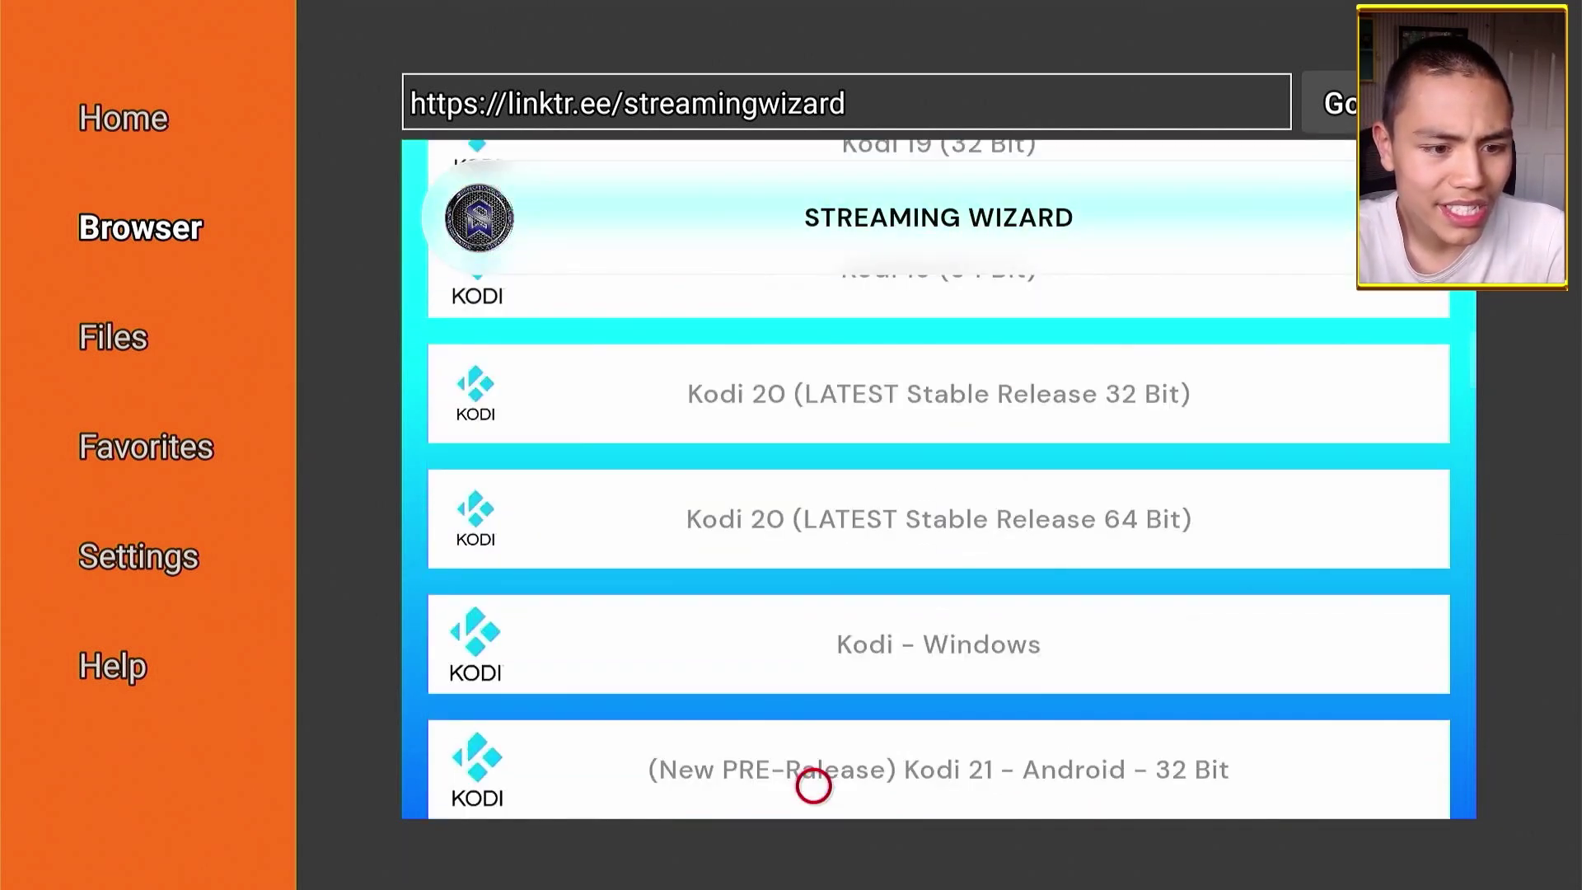
{"action": "scroll", "coordinate": [813, 785], "scroll_direction": "down", "scroll_amount": 10}
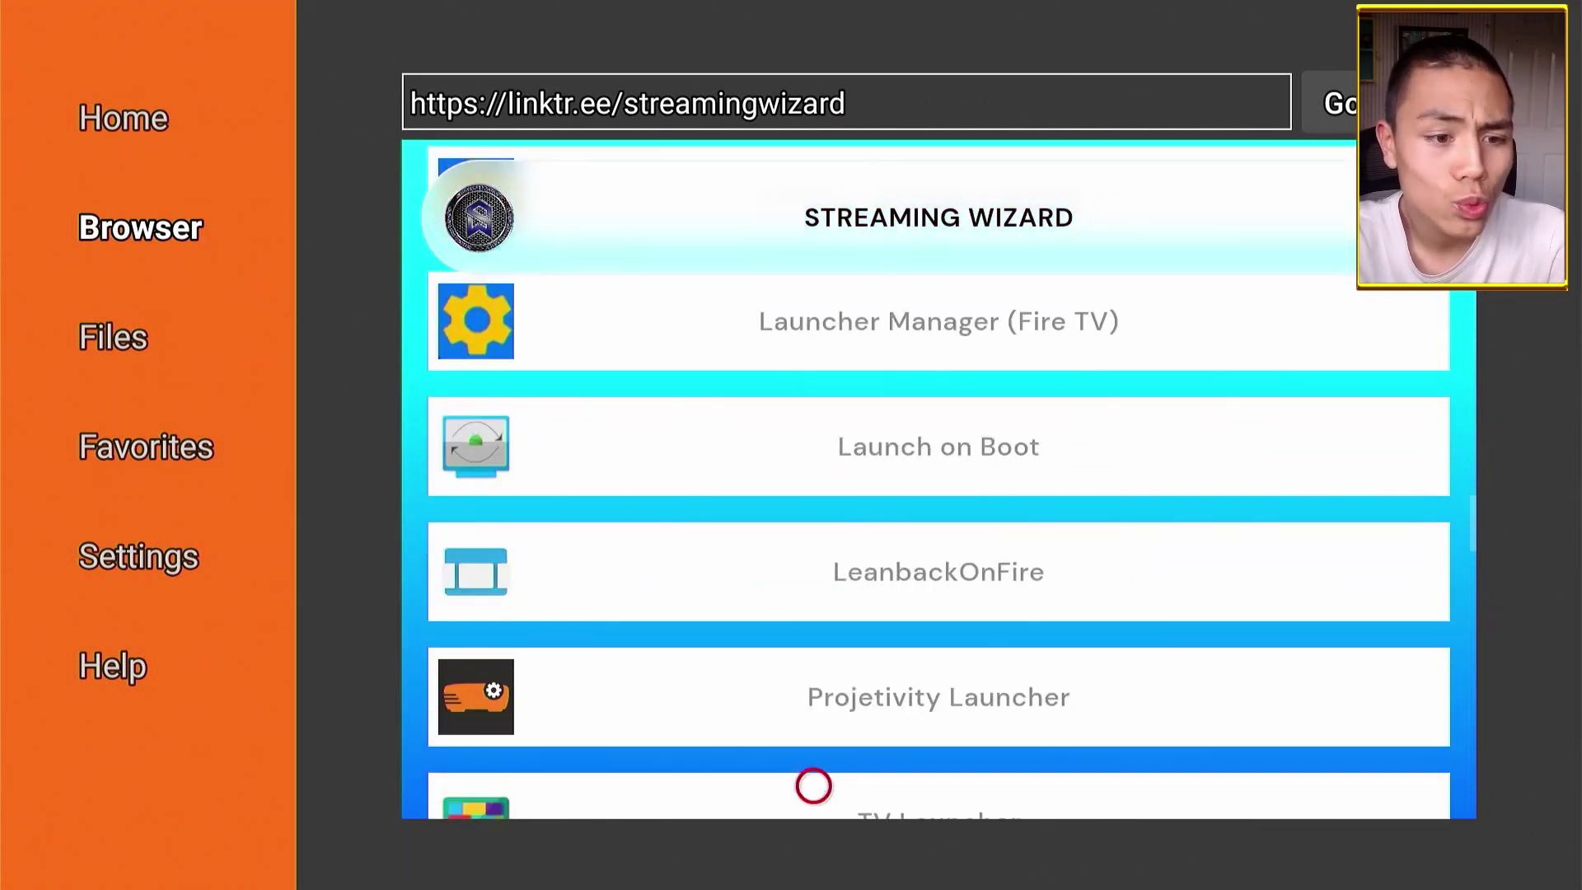
{"action": "scroll", "coordinate": [814, 785], "scroll_direction": "down", "scroll_amount": 10}
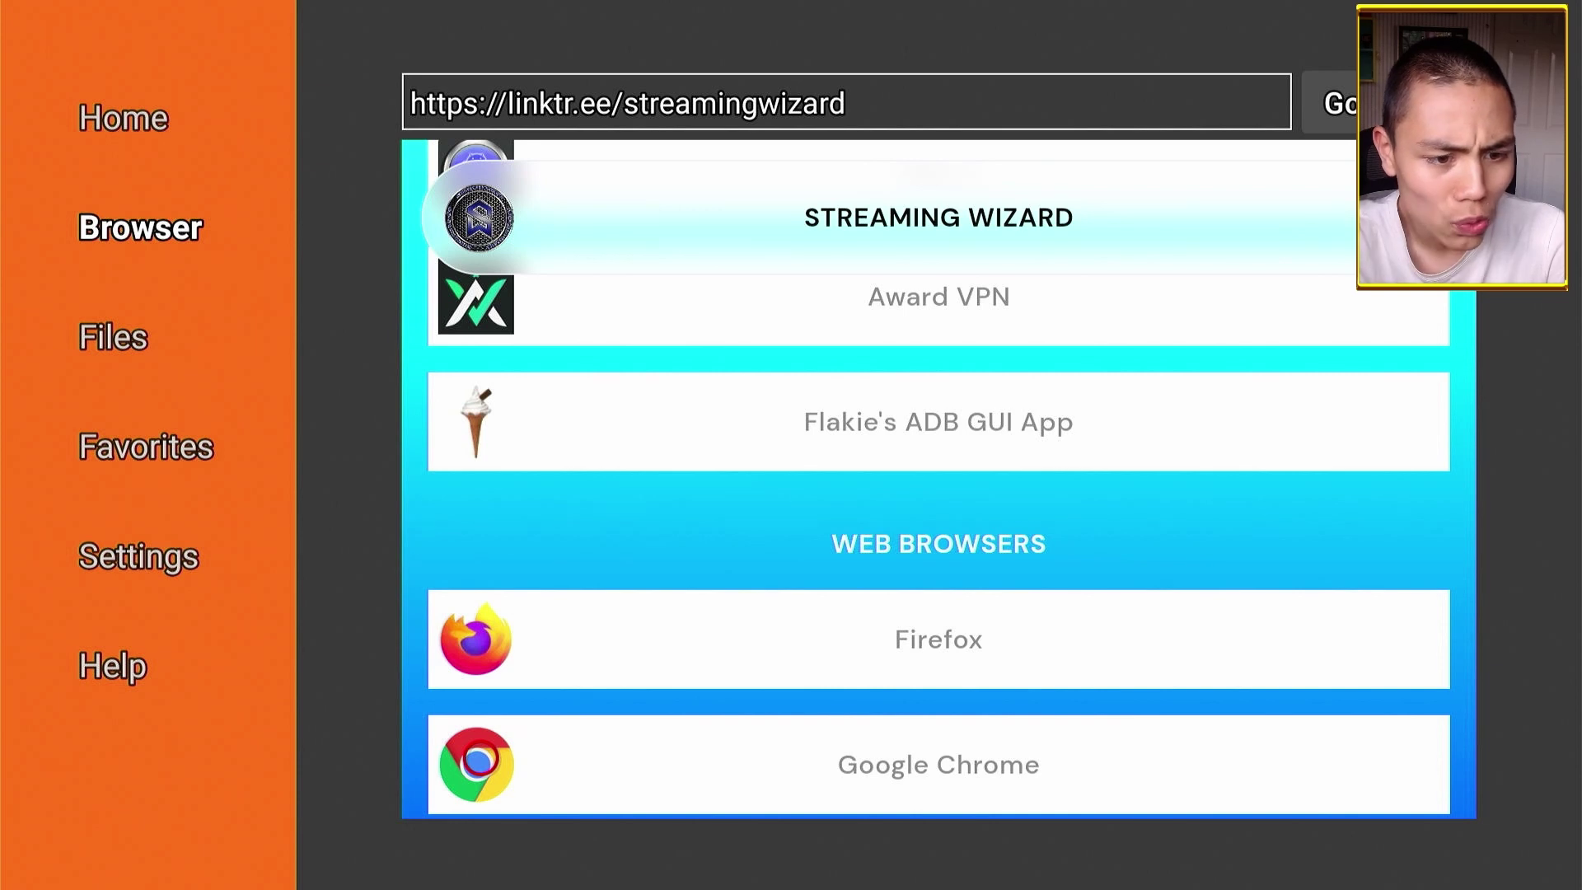
{"action": "left_click", "coordinate": [476, 764]}
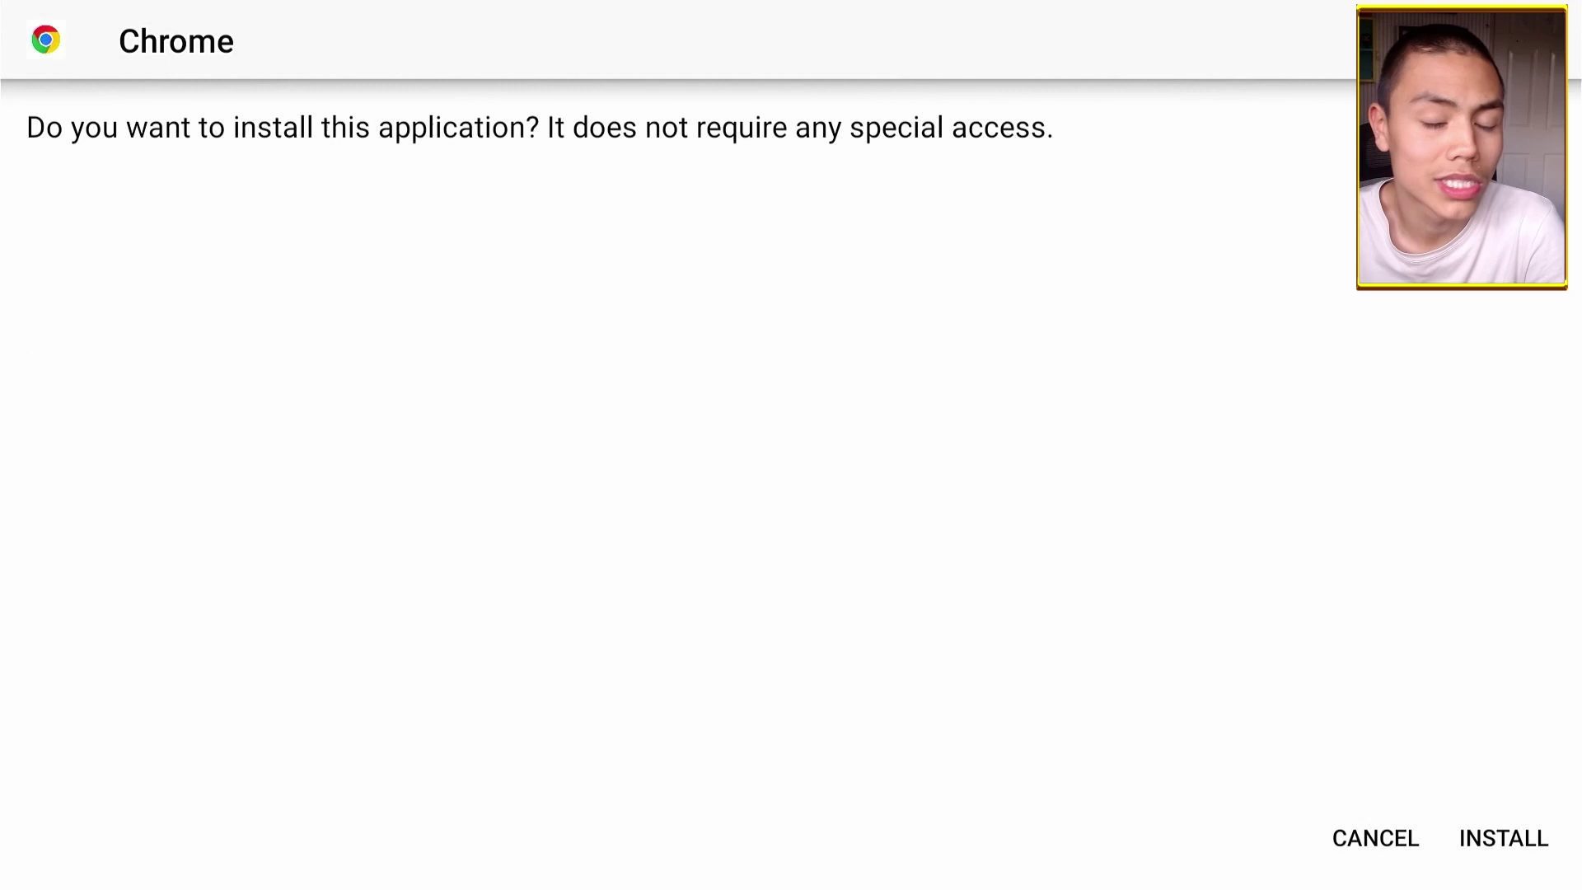
- Install the downloaded Chrome application and close the installer without launching the app
{"action": "key", "text": "Down"}
{"action": "key", "text": "Right"}
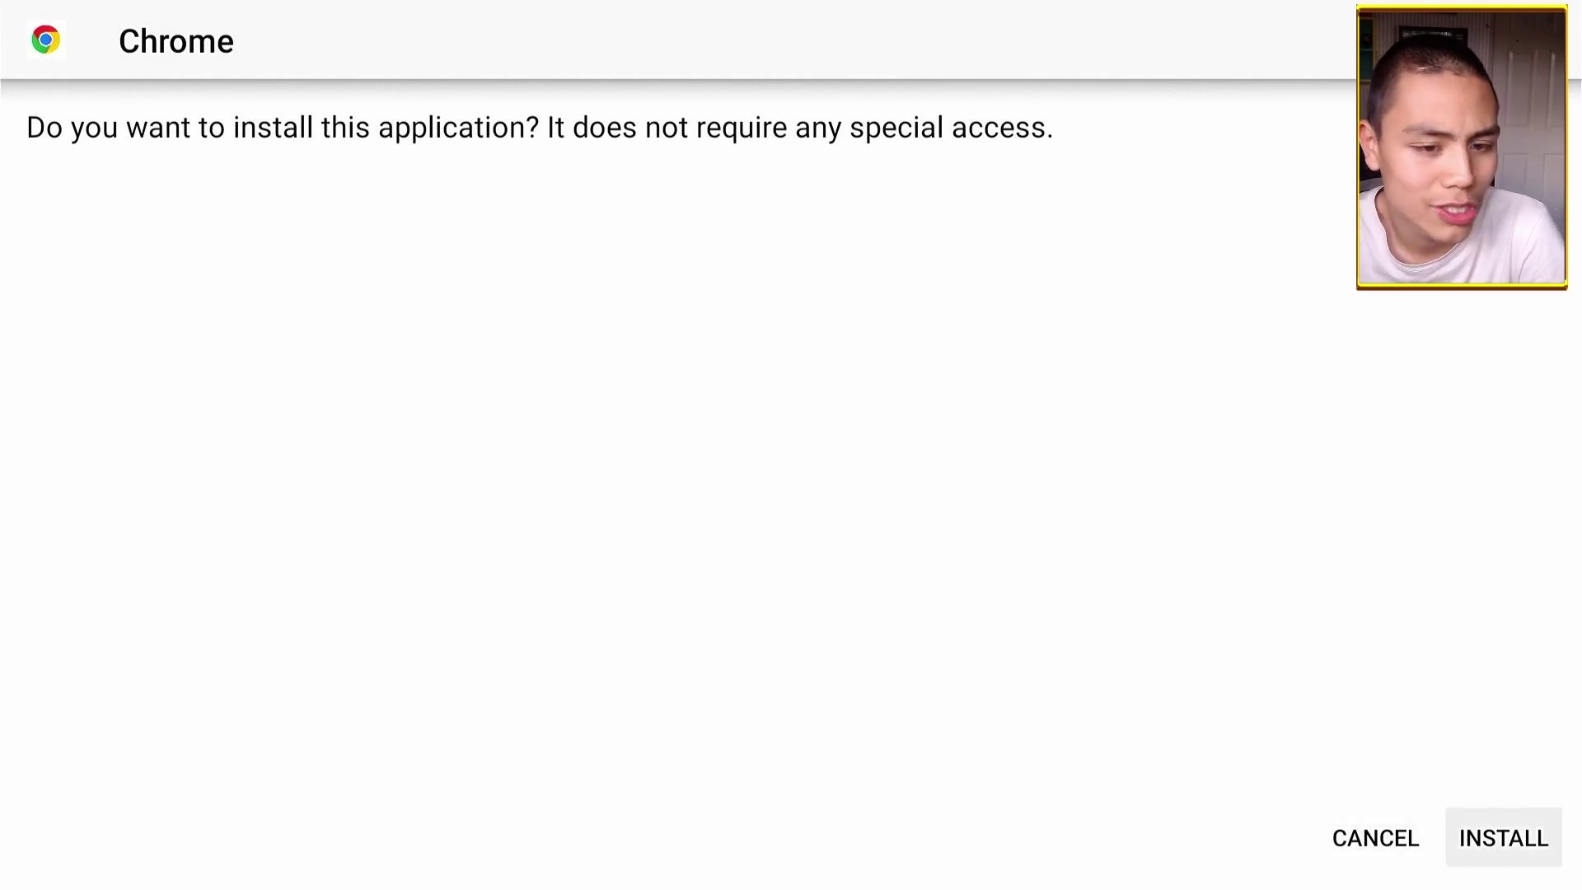
{"action": "key", "text": "Return"}
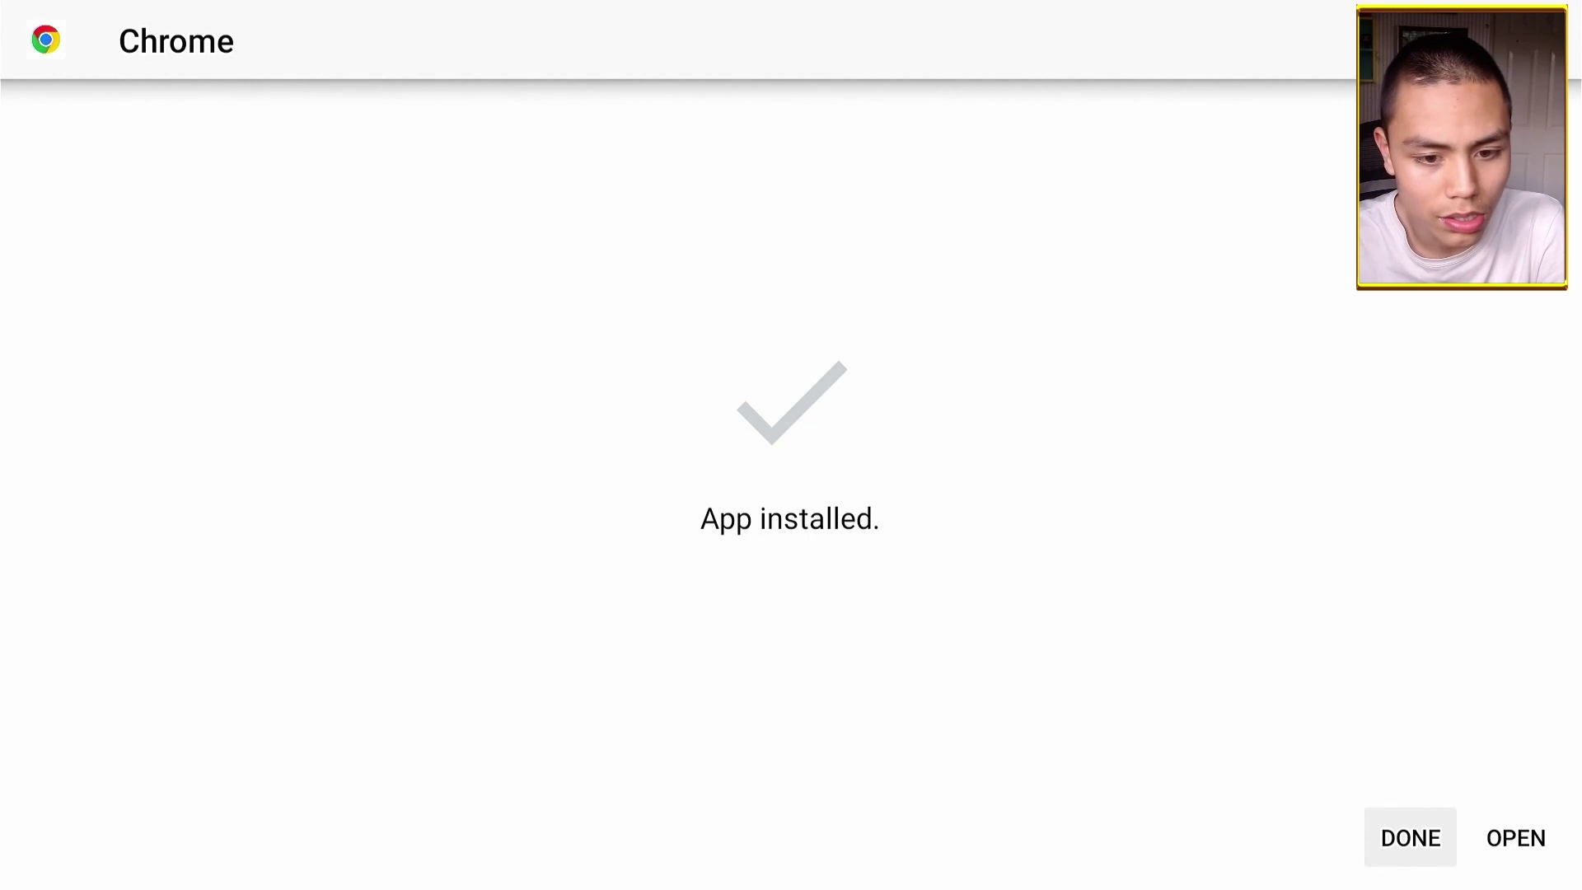
{"action": "key", "text": "Return"}
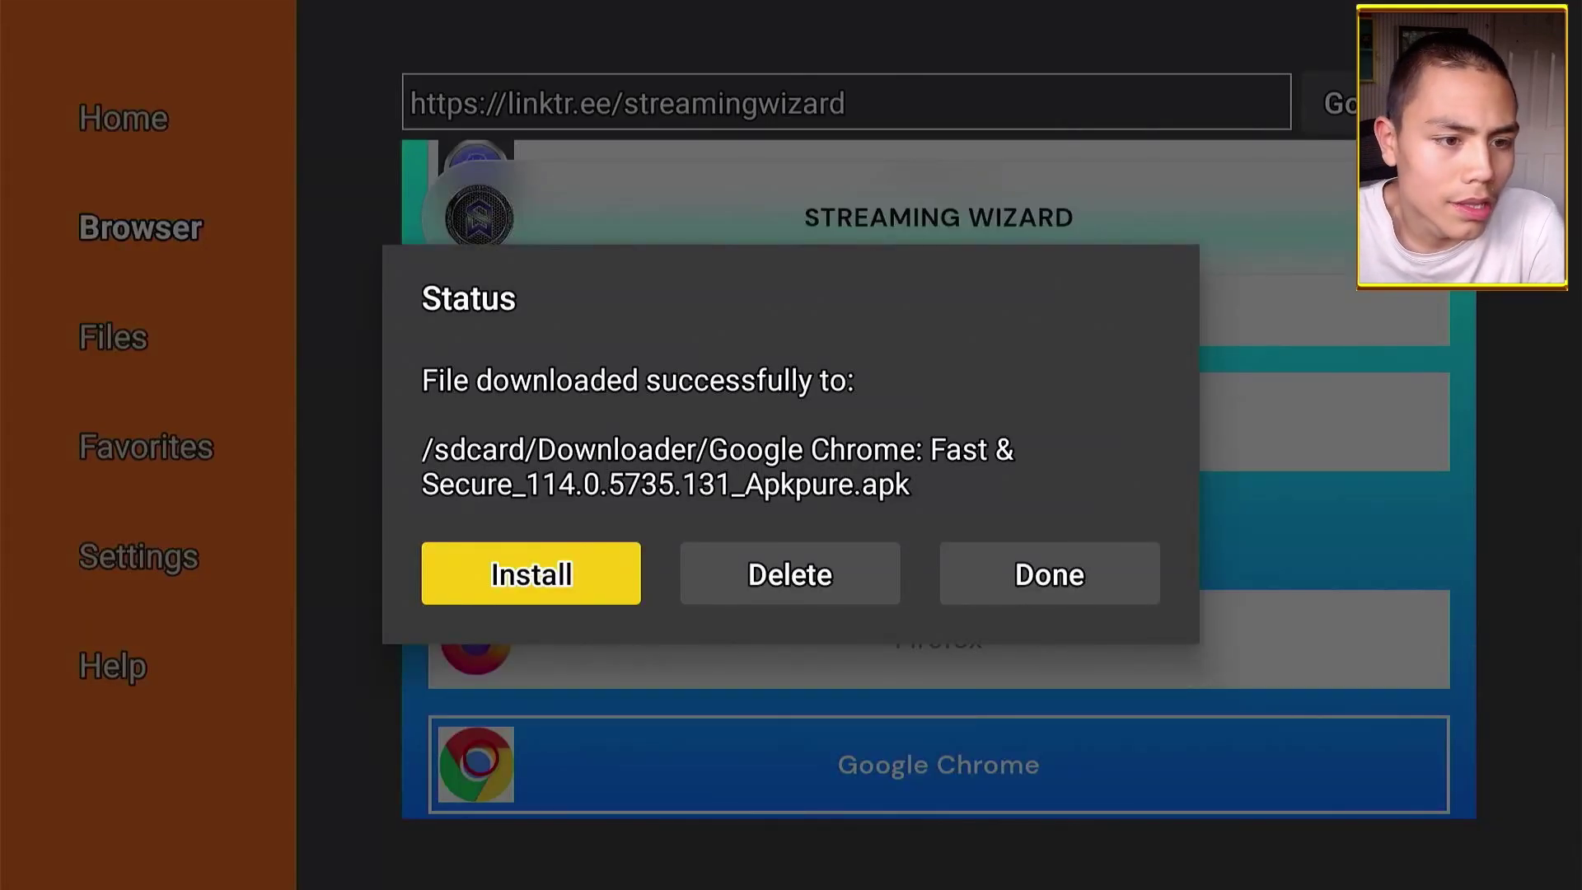
- Delete the downloaded Google Chrome APK file from the Downloader folder and confirm the deletion
{"action": "key", "text": "Right"}
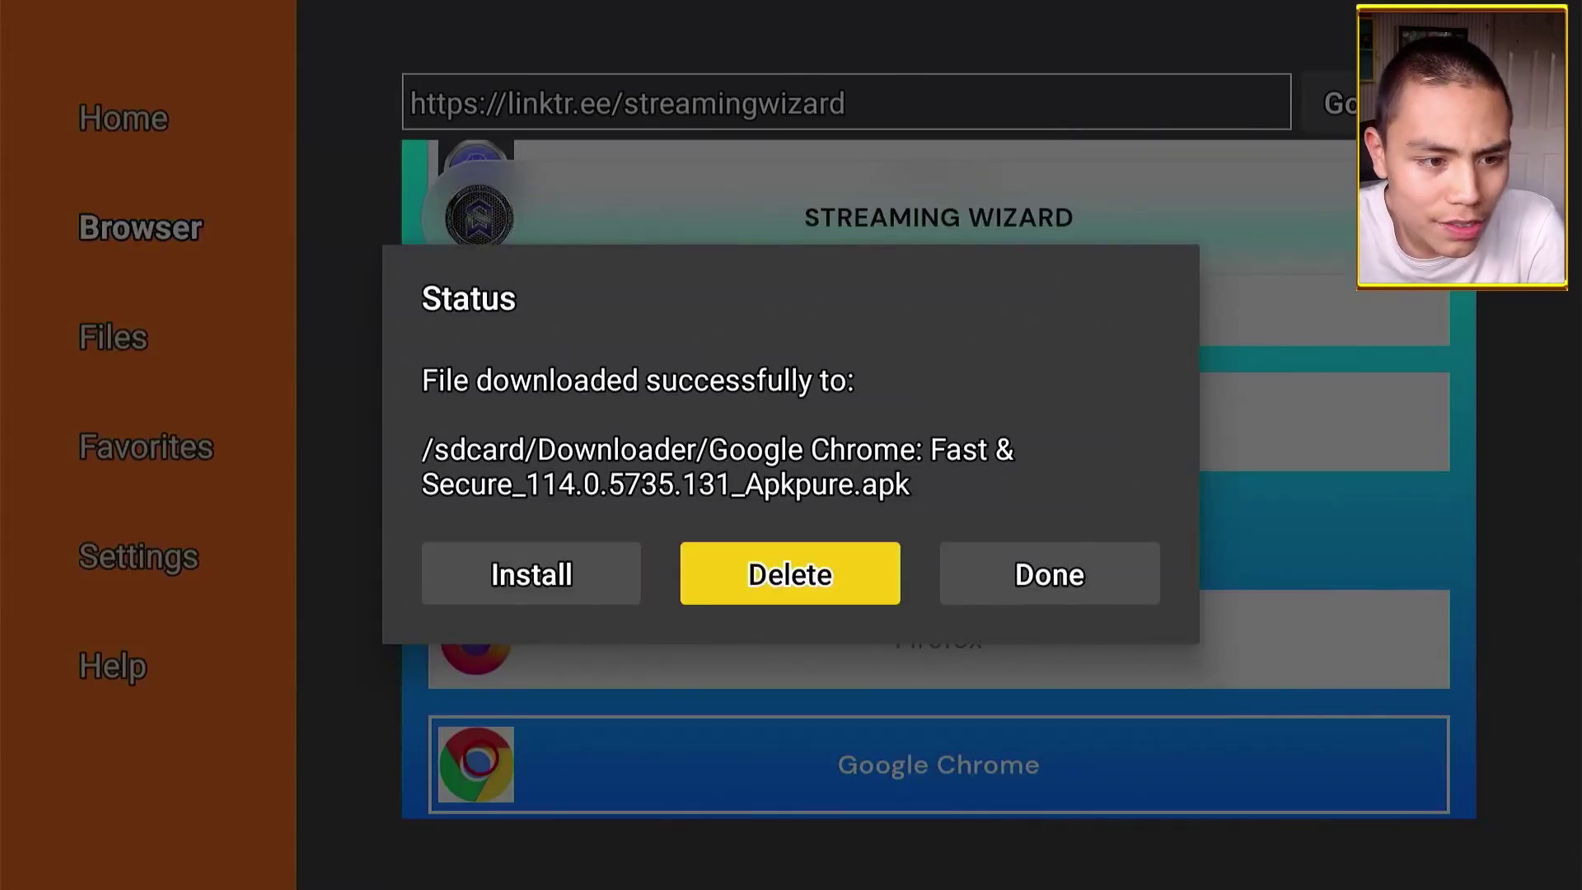
{"action": "key", "text": "Return"}
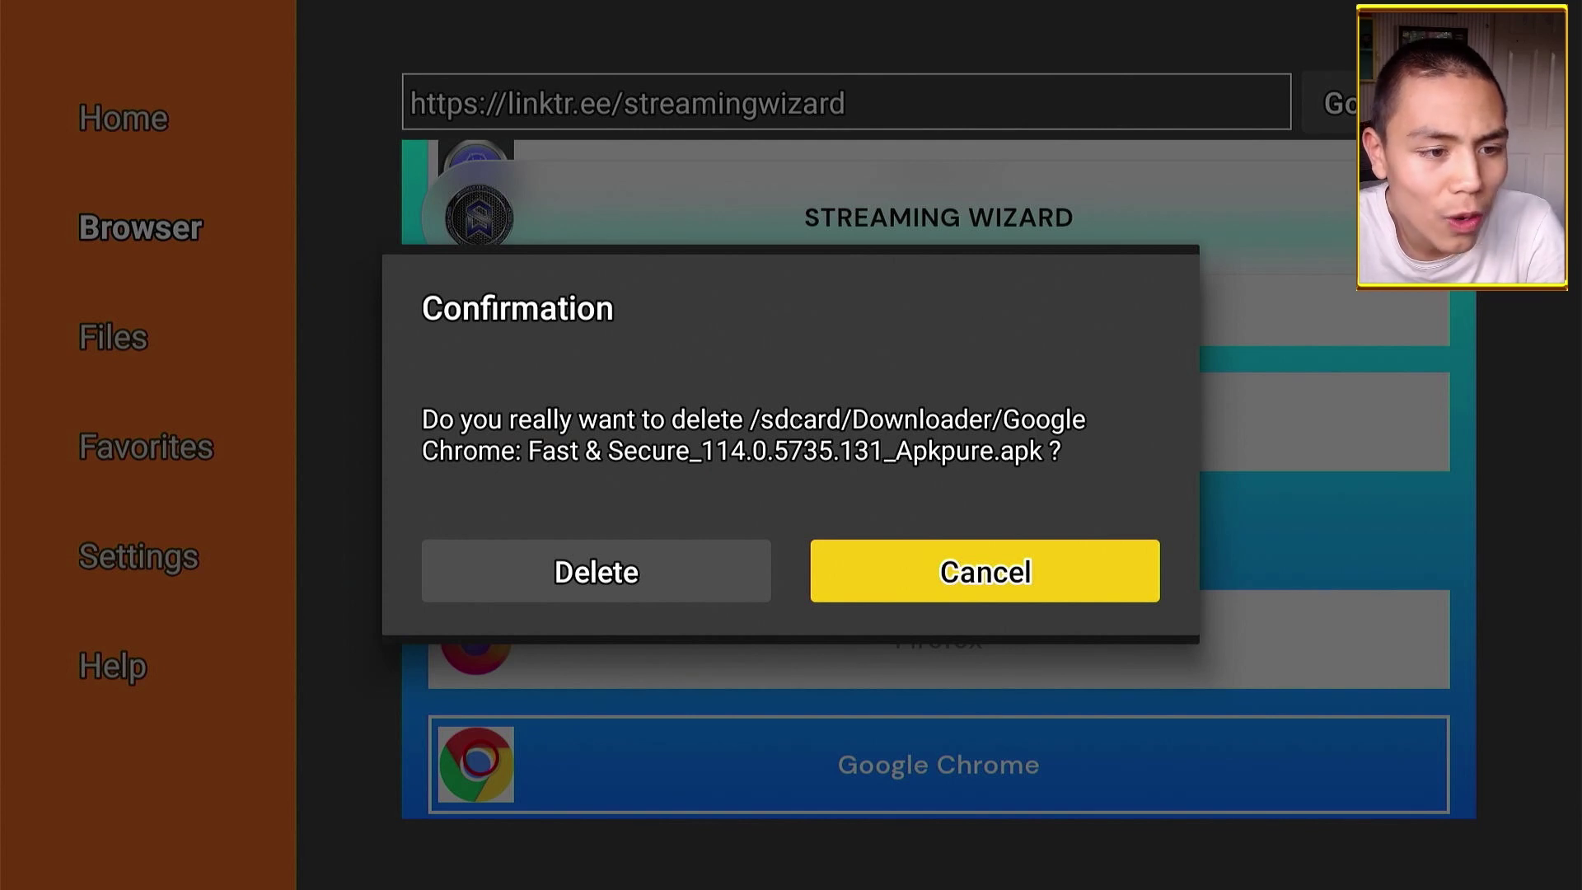
{"action": "key", "text": "Left"}
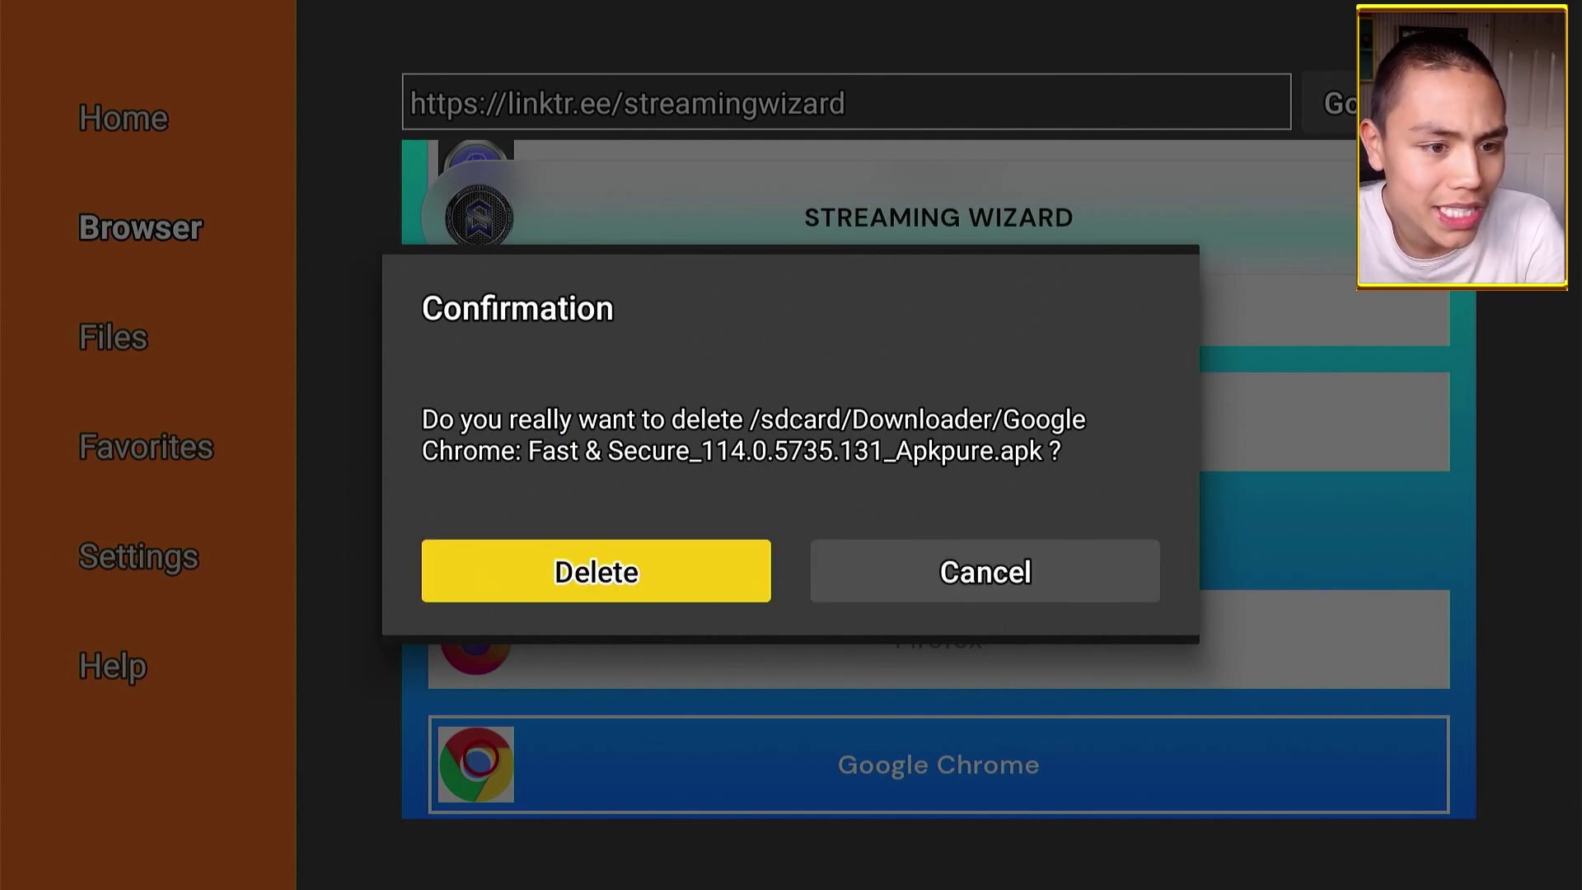
{"action": "key", "text": "Return"}
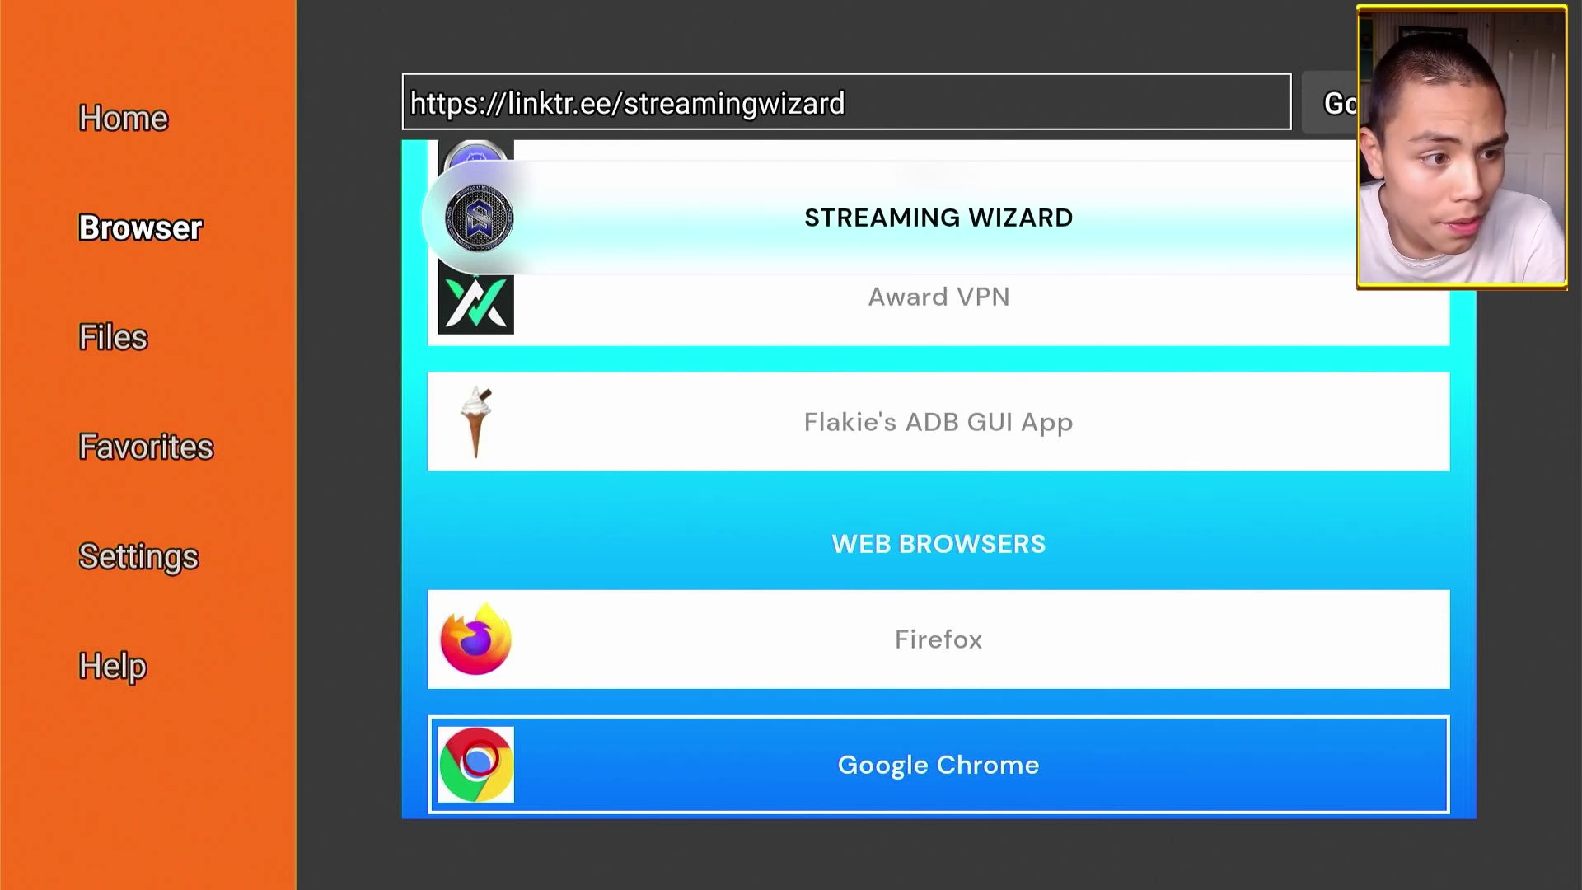
- Look through the Streaming Wizard tool list for the Mouse Toggle For Fire Devices entry
{"action": "key", "text": "Left"}
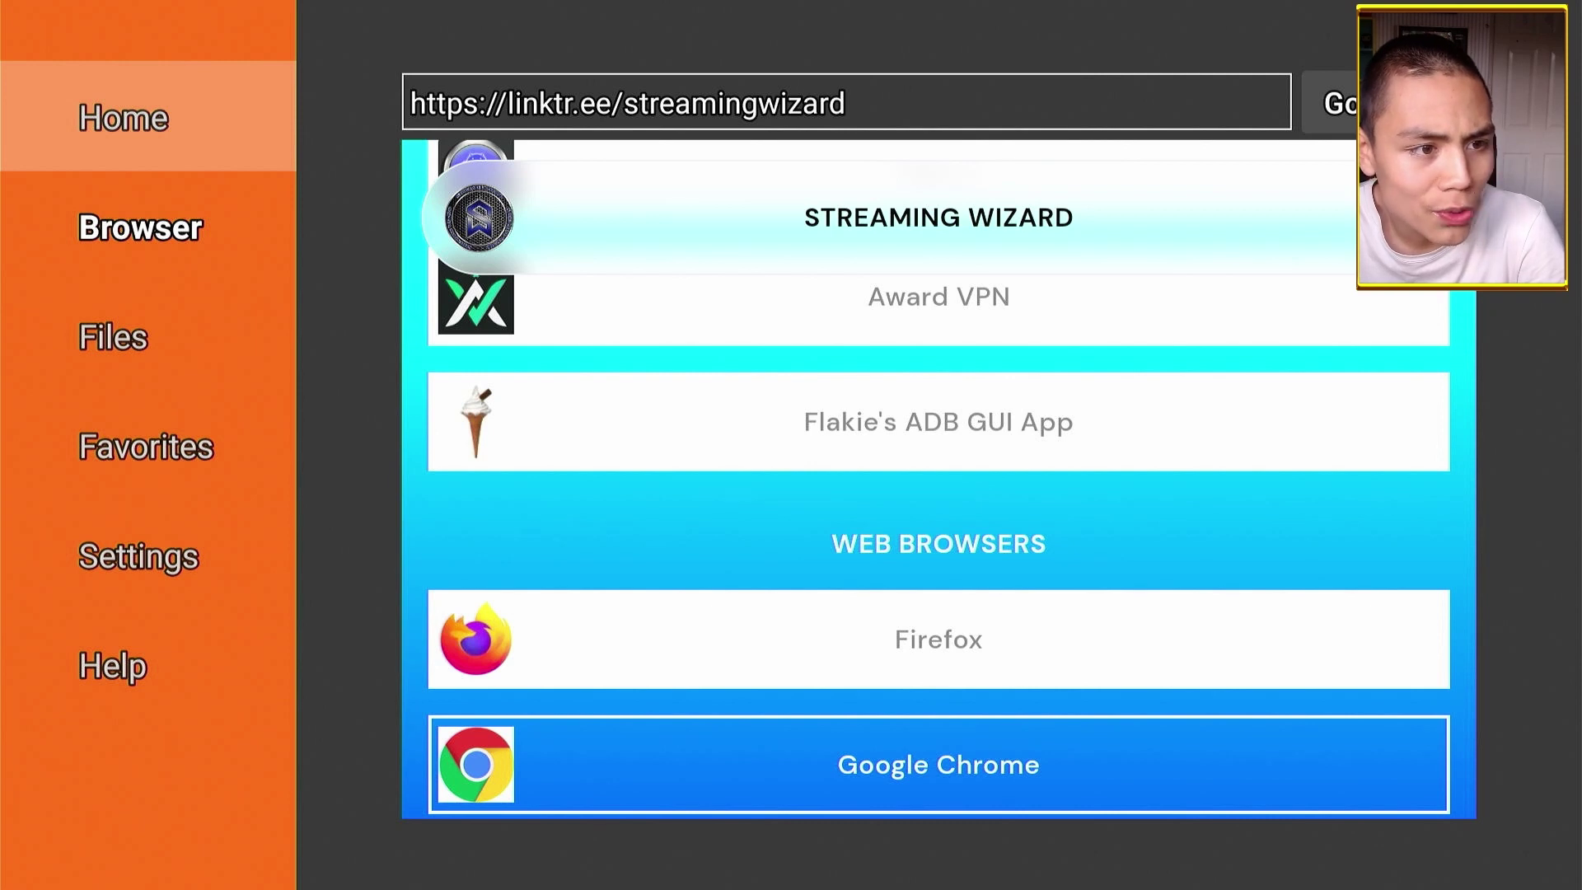
{"action": "key", "text": "Down"}
{"action": "key", "text": "Down"}
{"action": "key", "text": "Down"}
{"action": "key", "text": "Down"}
{"action": "key", "text": "Down"}
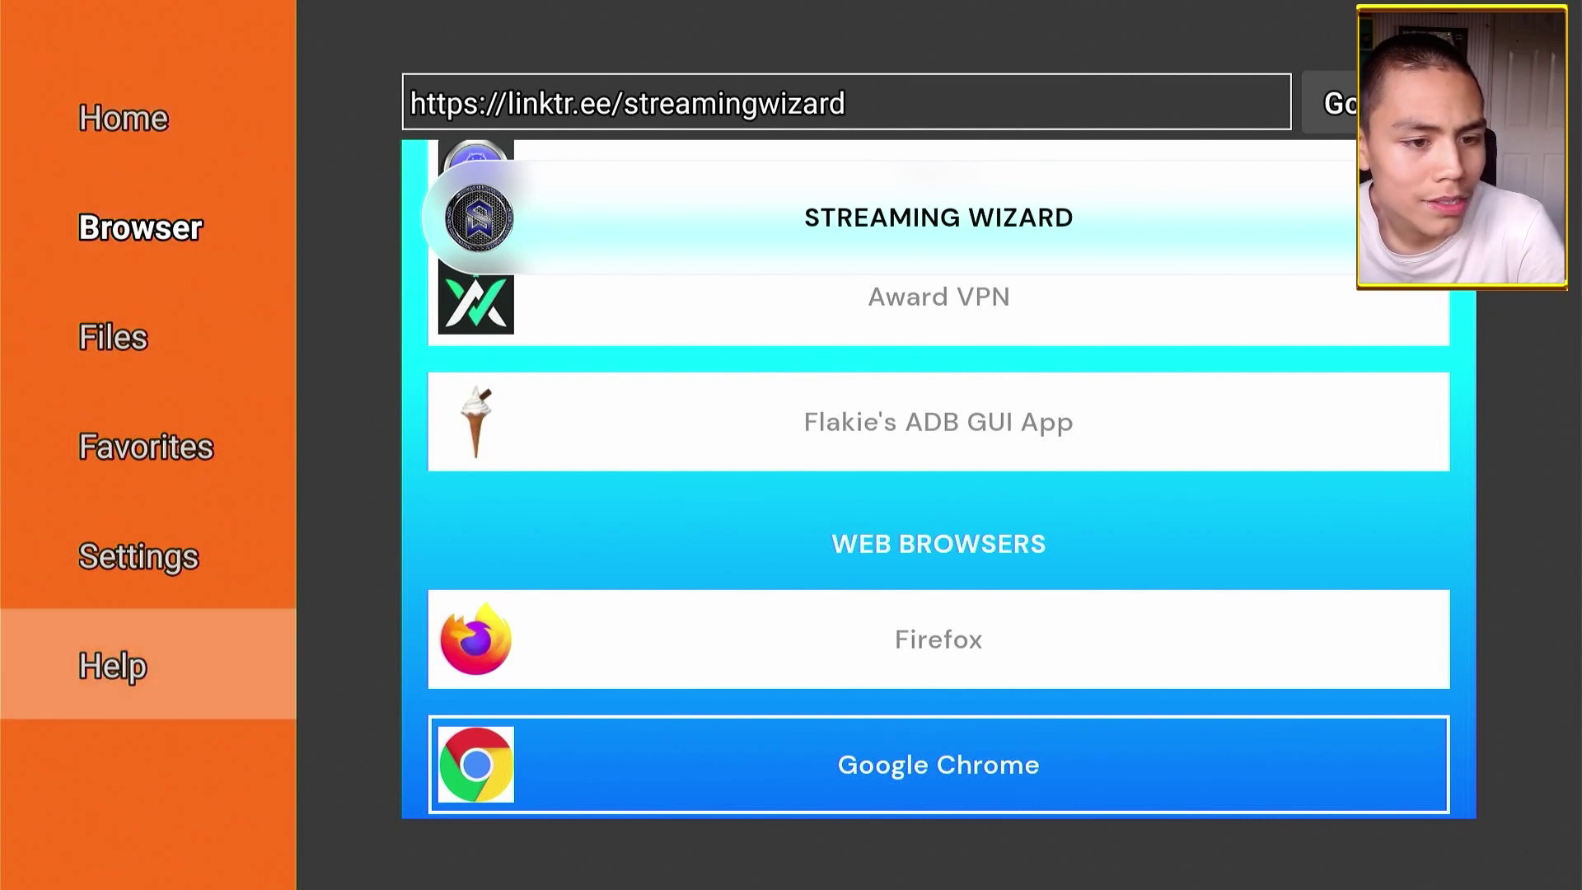
{"action": "key", "text": "Right"}
{"action": "scroll", "coordinate": [1201, 774], "scroll_direction": "down", "scroll_amount": 5}
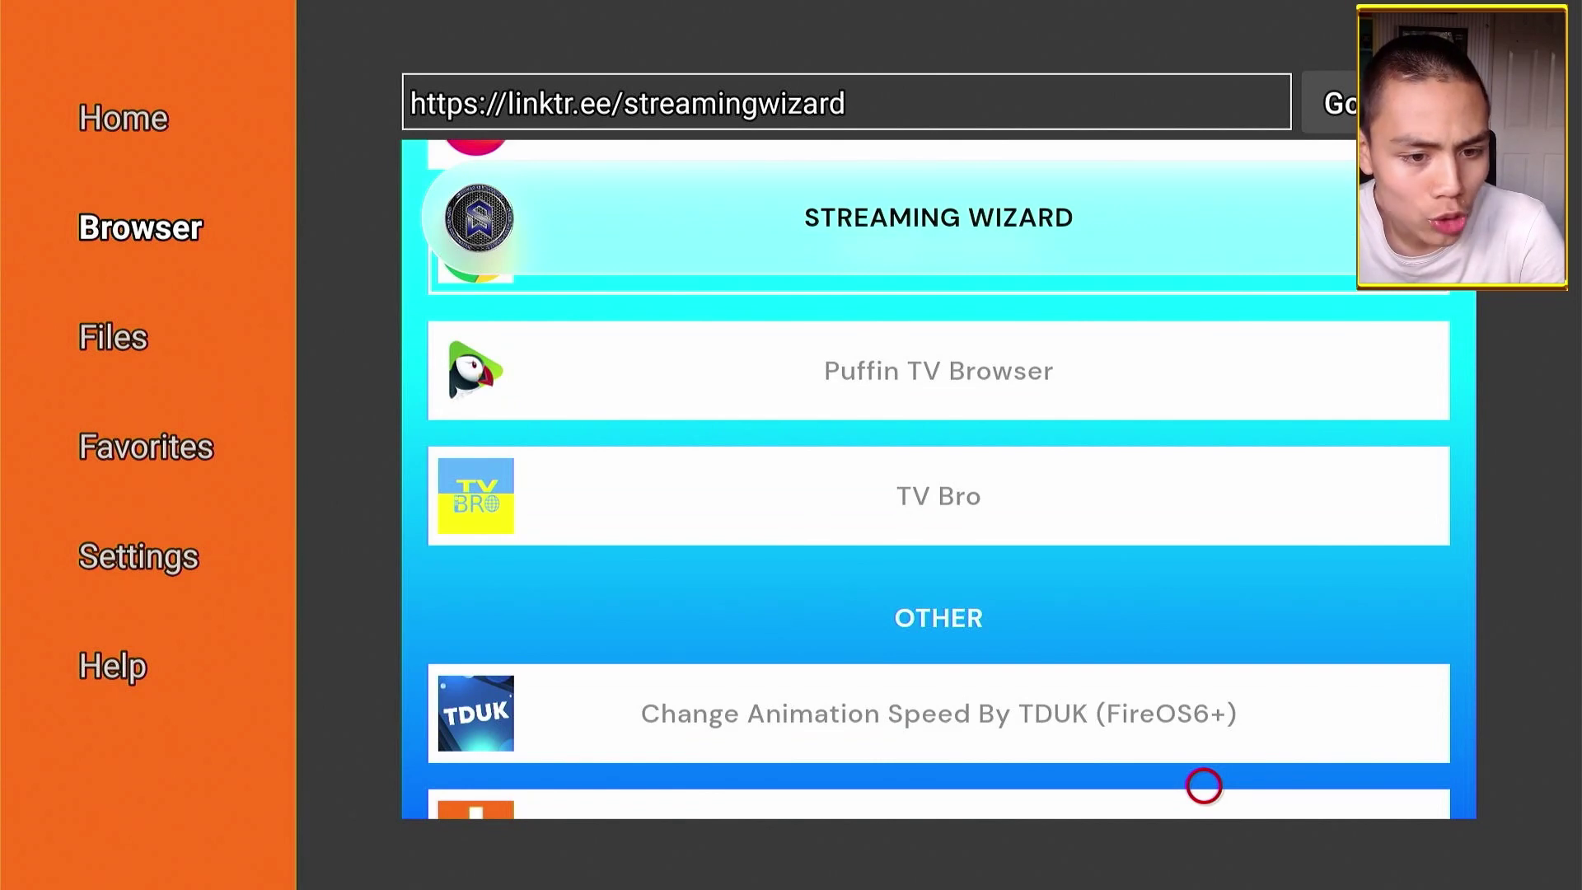
{"action": "scroll", "coordinate": [1202, 173], "scroll_direction": "down", "scroll_amount": 15}
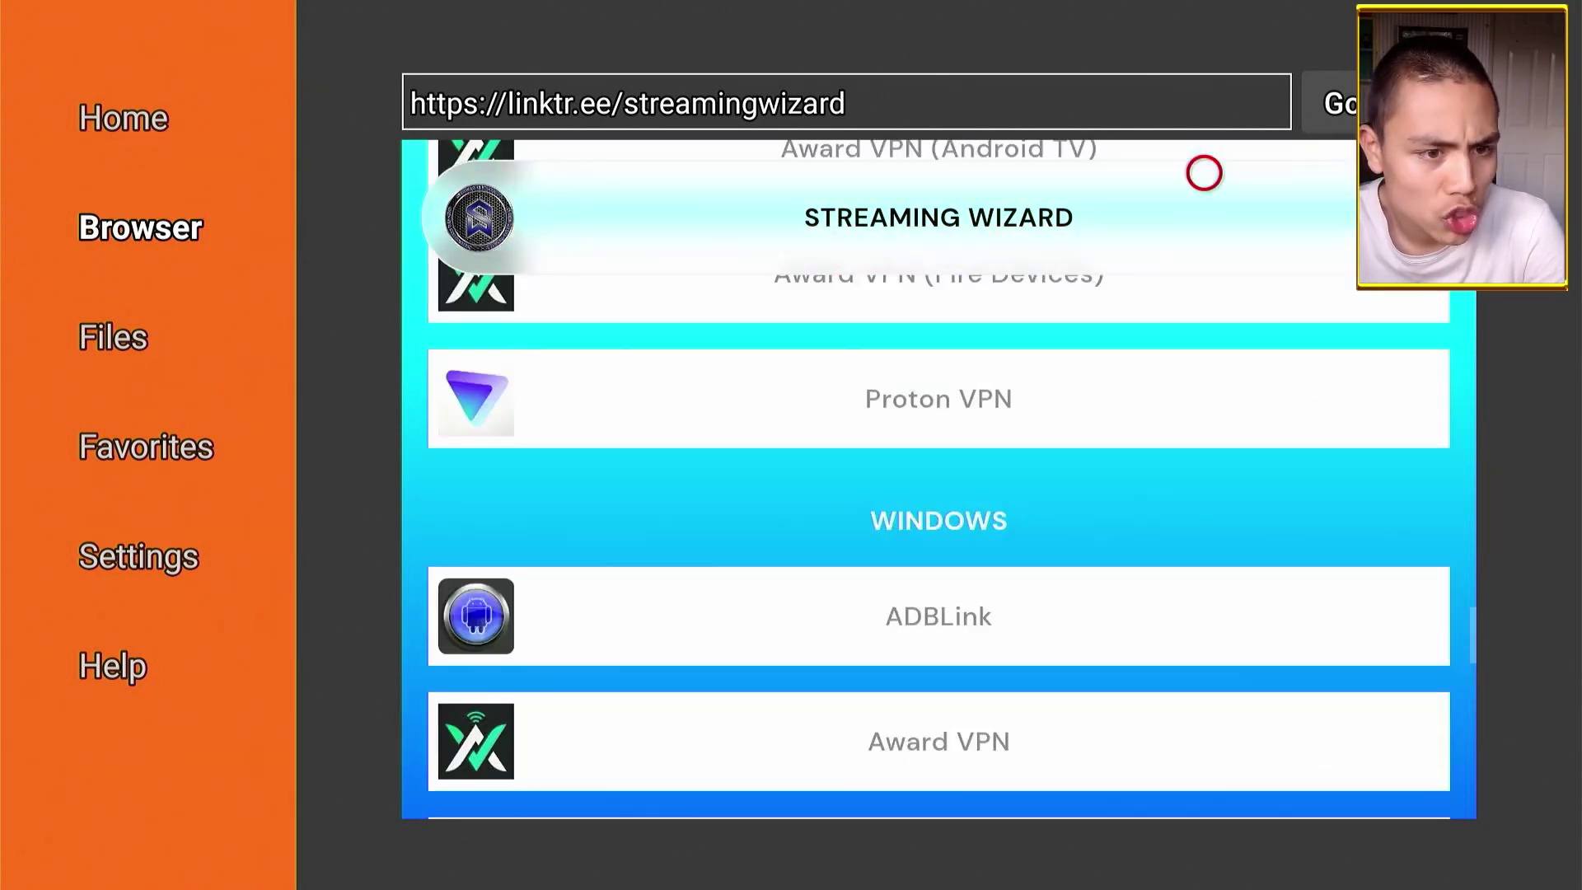
{"action": "scroll", "coordinate": [1202, 171], "scroll_direction": "up", "scroll_amount": 5}
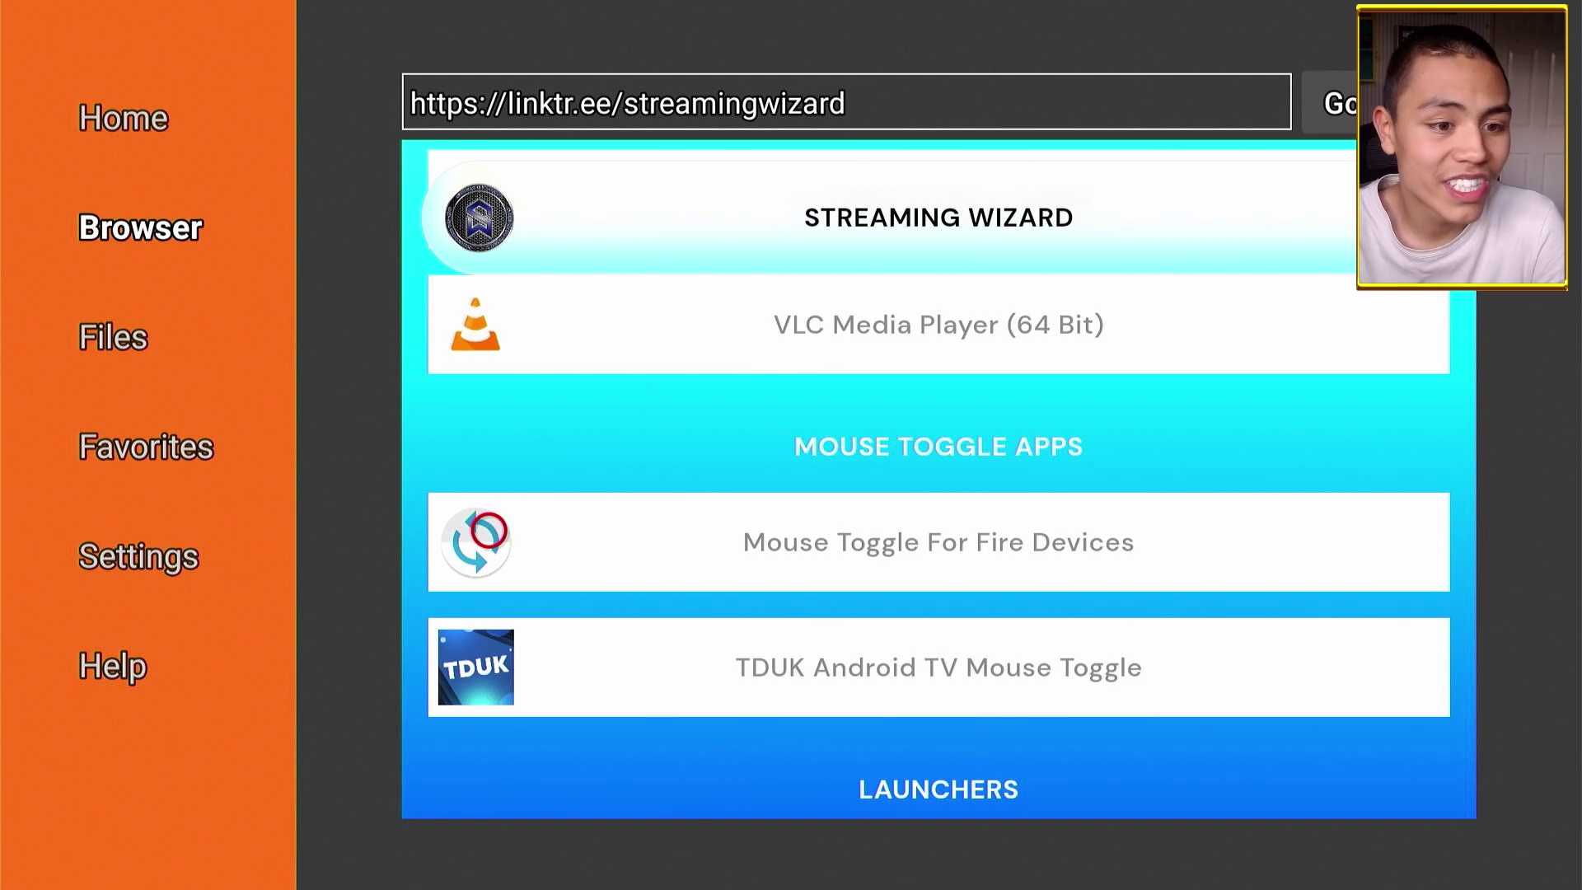
- Return to the Fire TV home screen and open the full Your Apps & Channels list
{"action": "key", "text": "Home"}
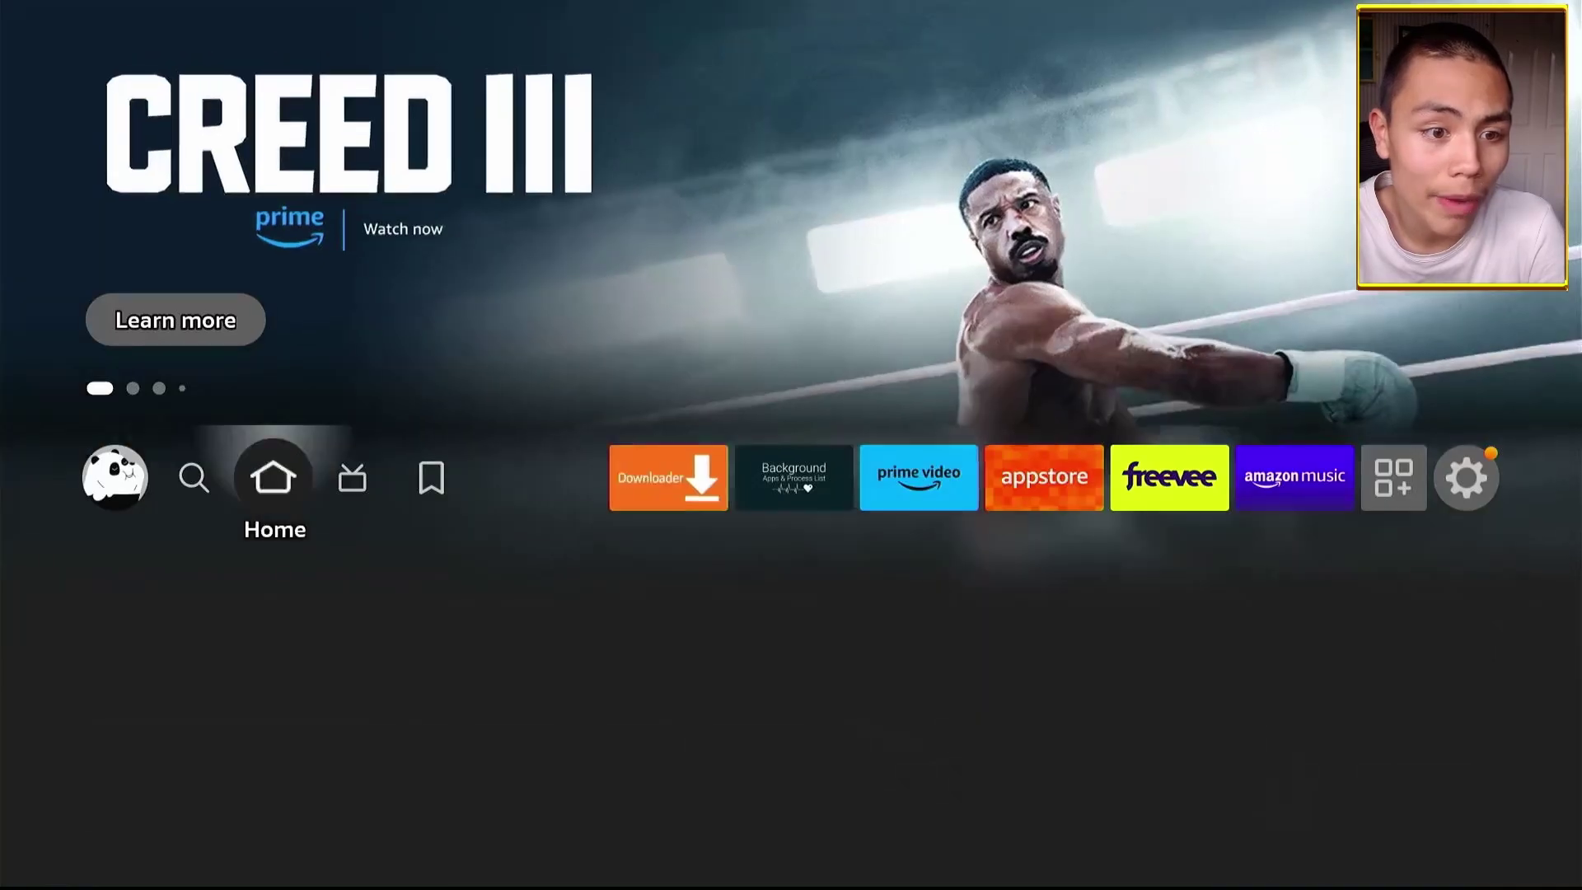
{"action": "key", "text": "Right"}
{"action": "key", "text": "Right"}
{"action": "key", "text": "Right"}
{"action": "key", "text": "Right"}
{"action": "key", "text": "Right"}
{"action": "key", "text": "Right"}
{"action": "key", "text": "Right"}
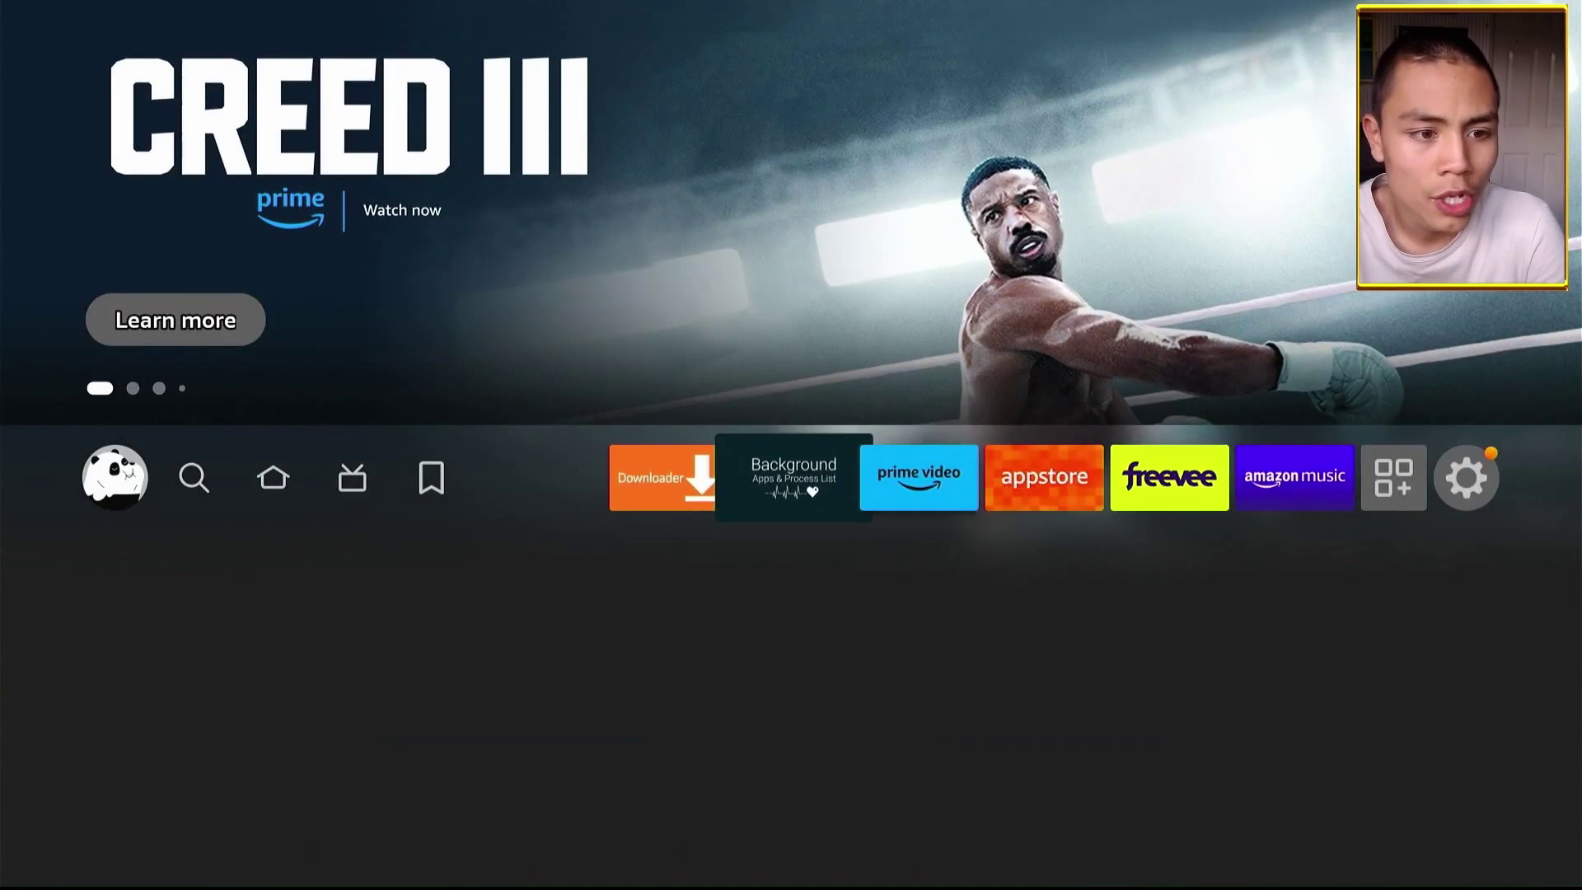
{"action": "key", "text": "Right"}
{"action": "key", "text": "Return"}
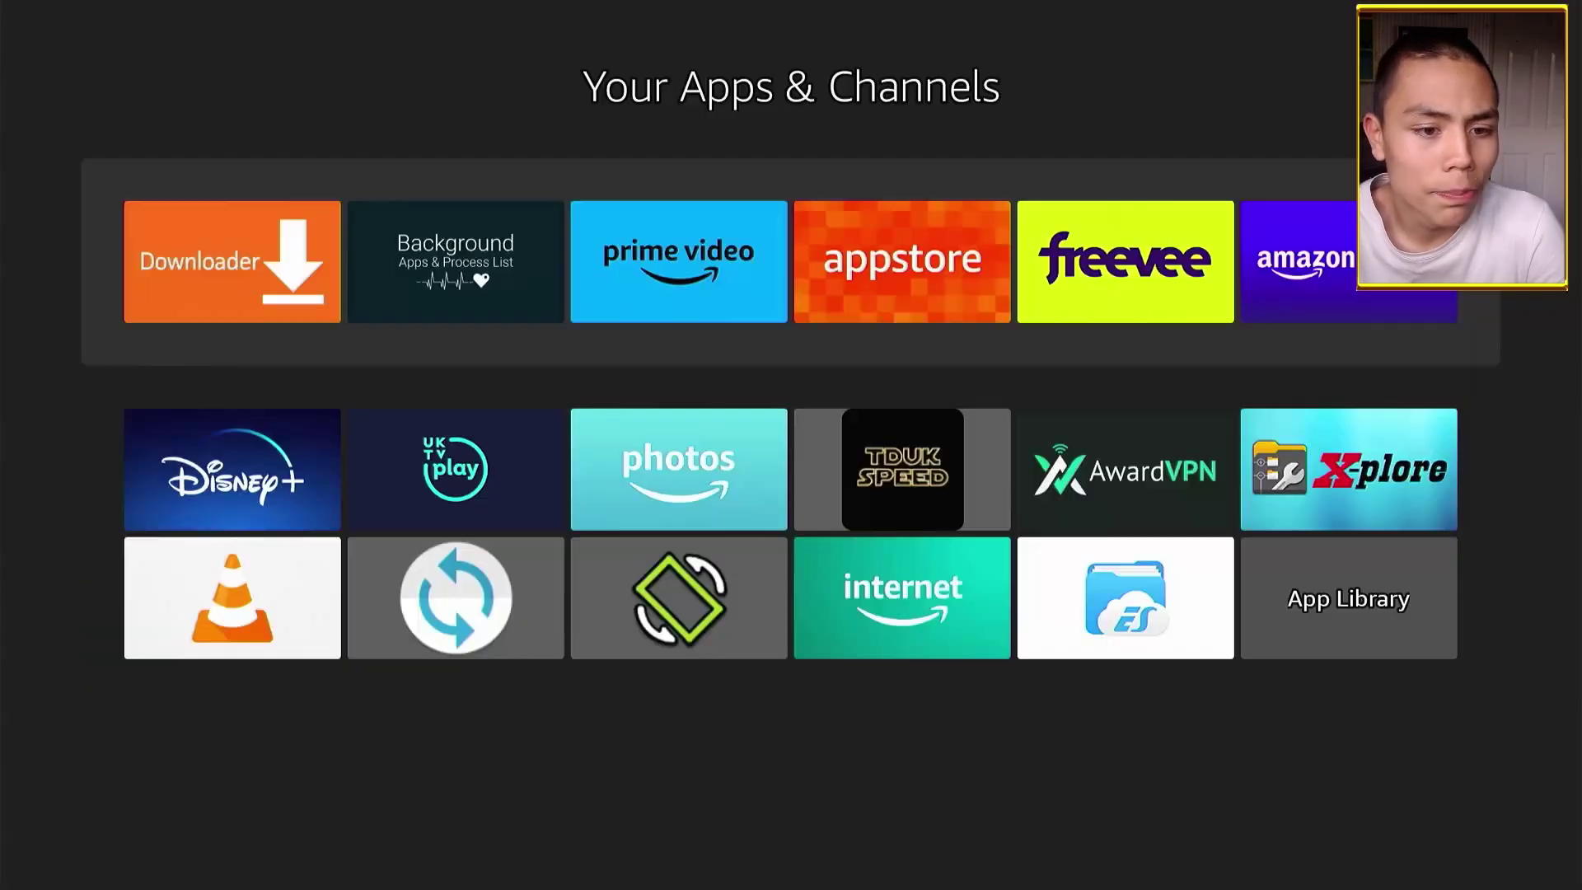
- Launch Chrome, dismiss the Google Play services notice and continue past the welcome screen
{"action": "key", "text": "Down"}
{"action": "key", "text": "Down"}
{"action": "key", "text": "Right"}
{"action": "key", "text": "Right"}
{"action": "key", "text": "Right"}
{"action": "key", "text": "Right"}
{"action": "key", "text": "Right"}
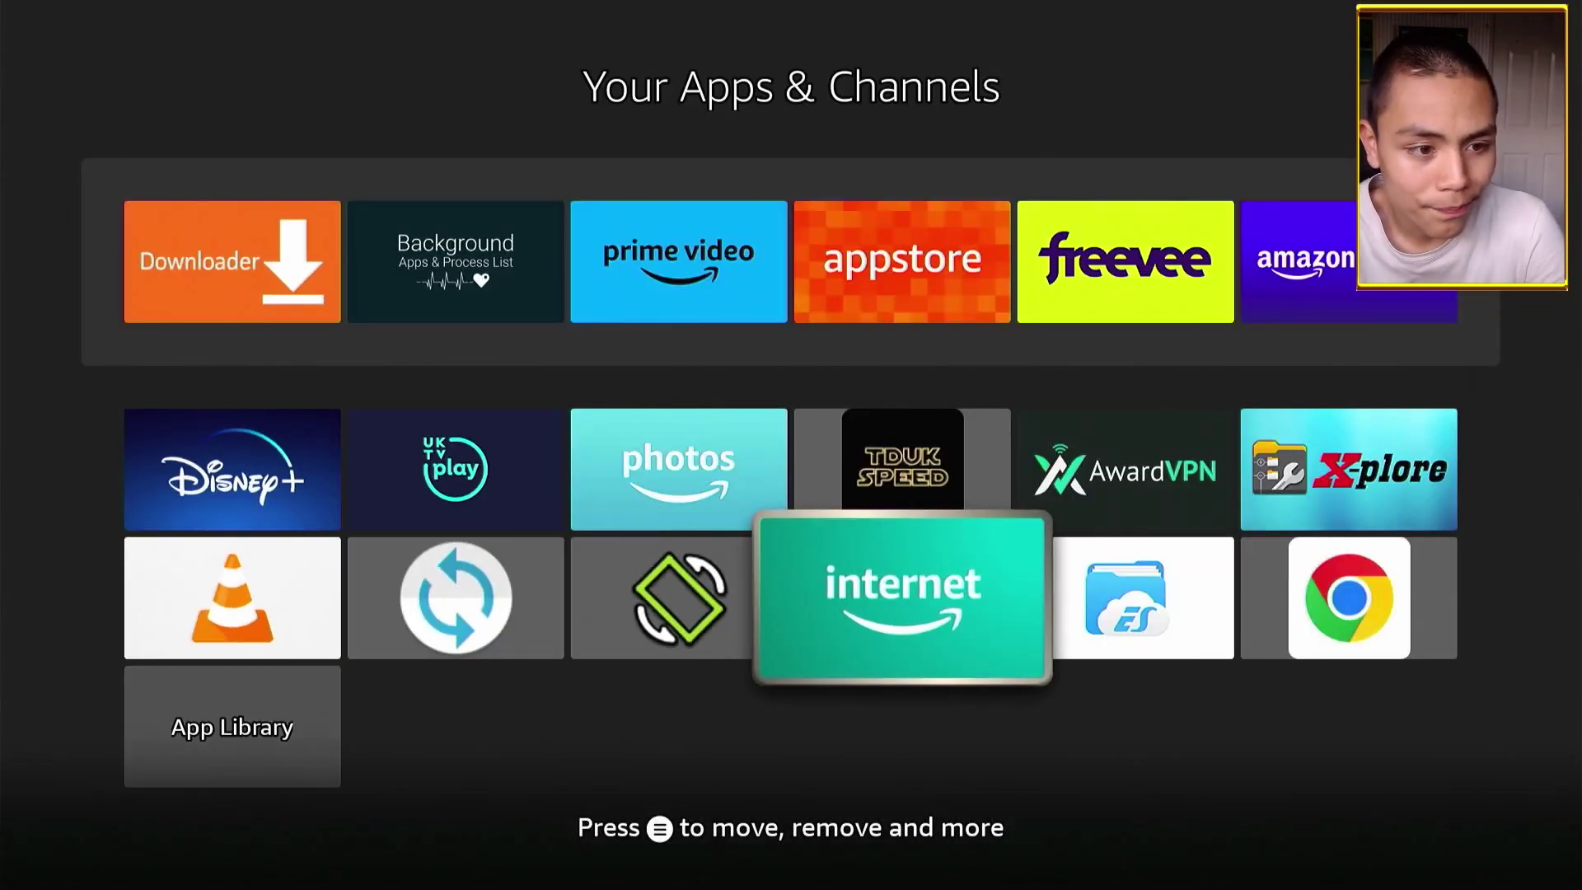
{"action": "key", "text": "Return"}
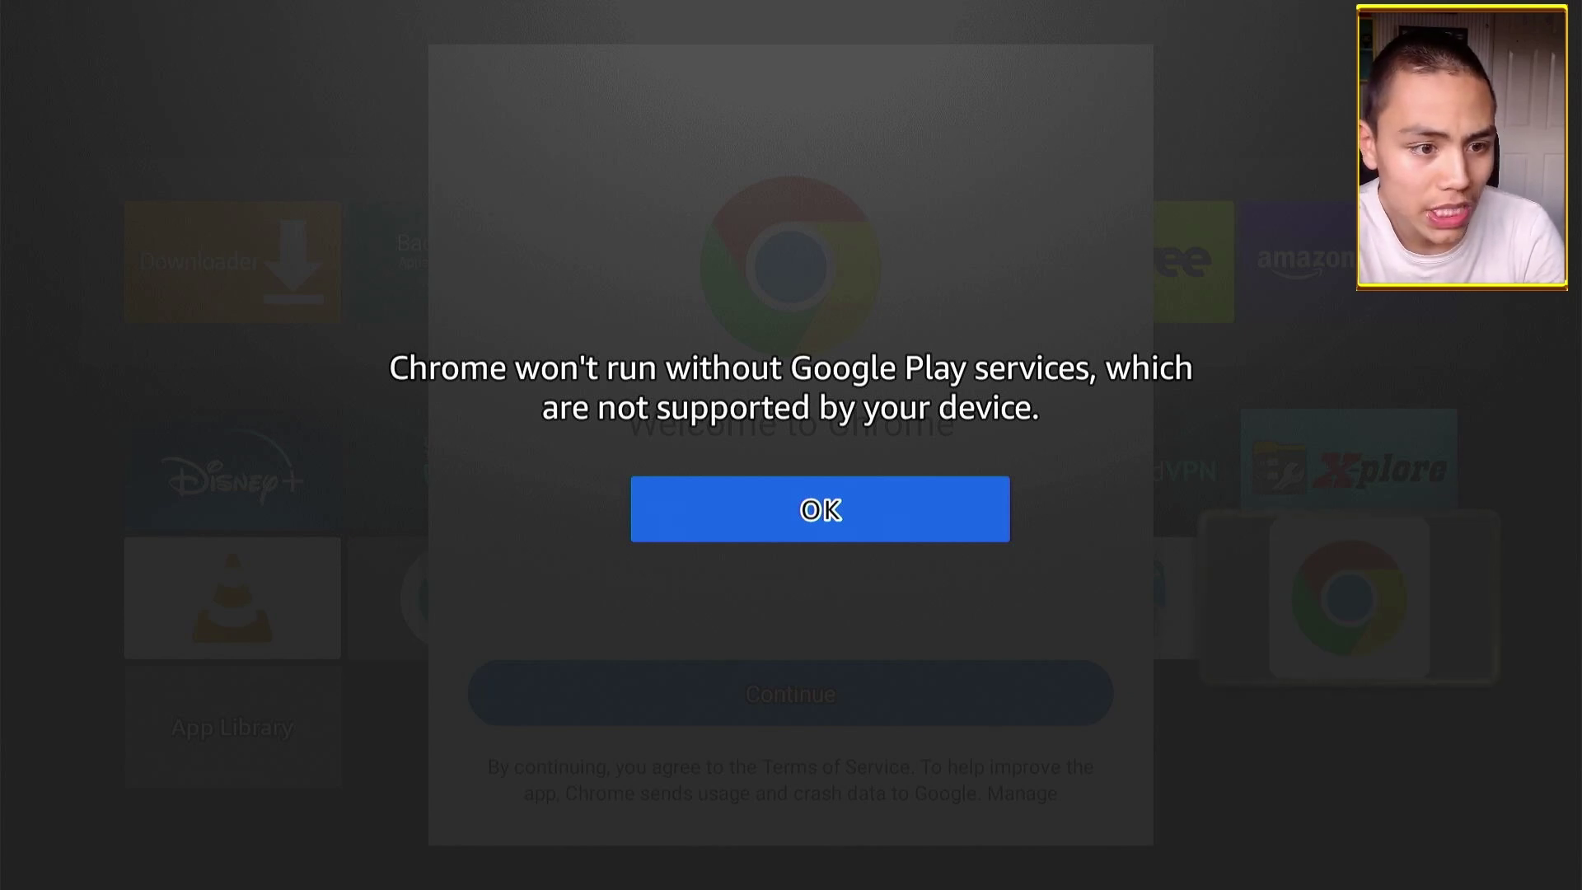
{"action": "key", "text": "Return"}
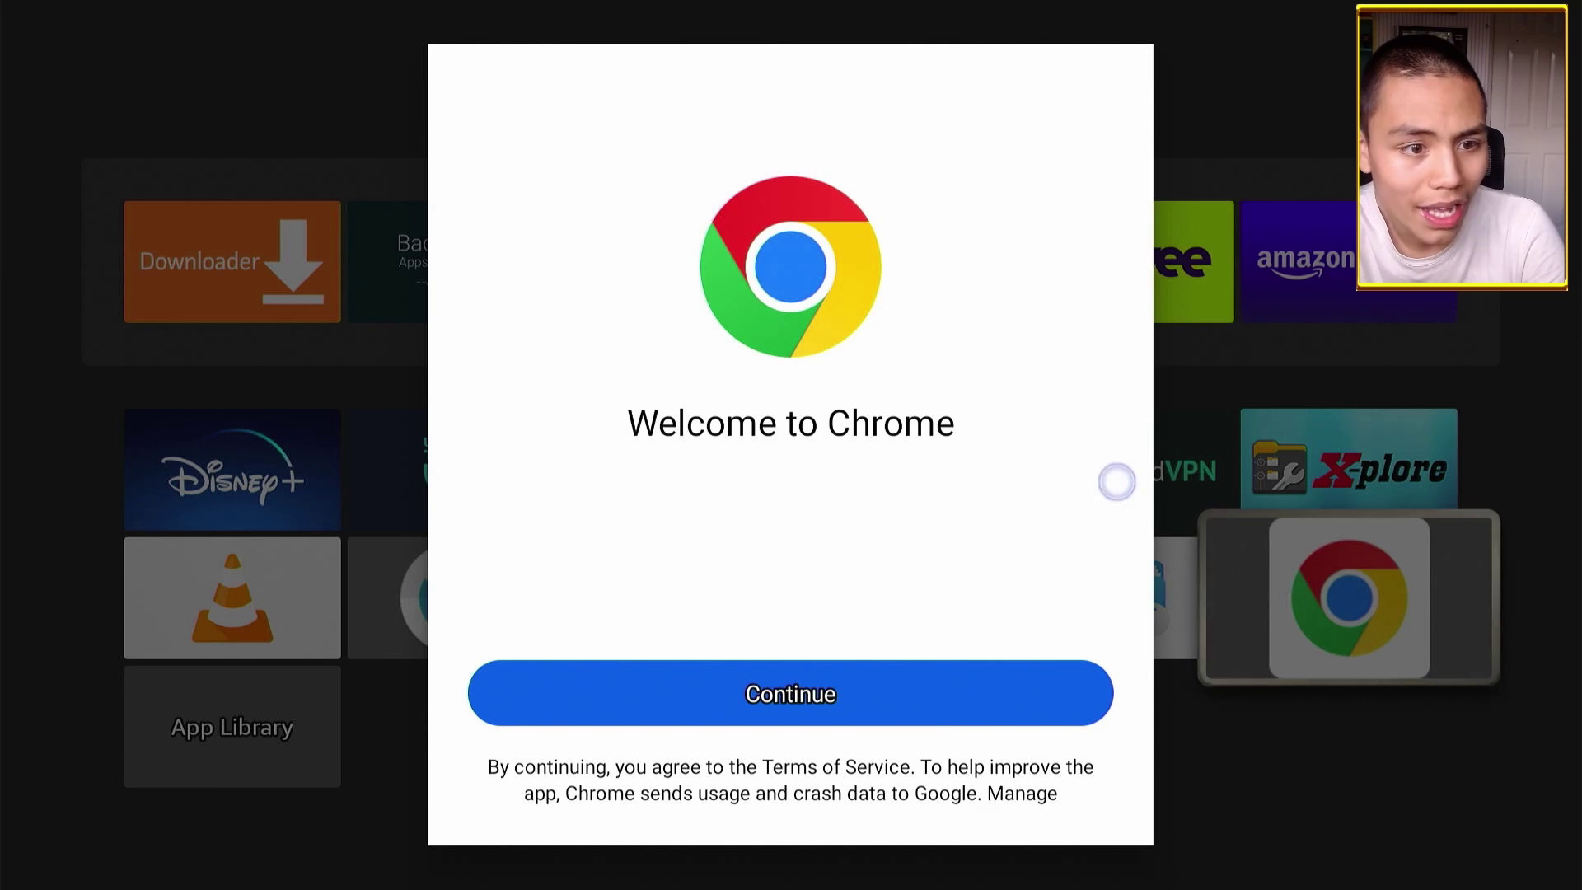
{"action": "left_click", "coordinate": [883, 700]}
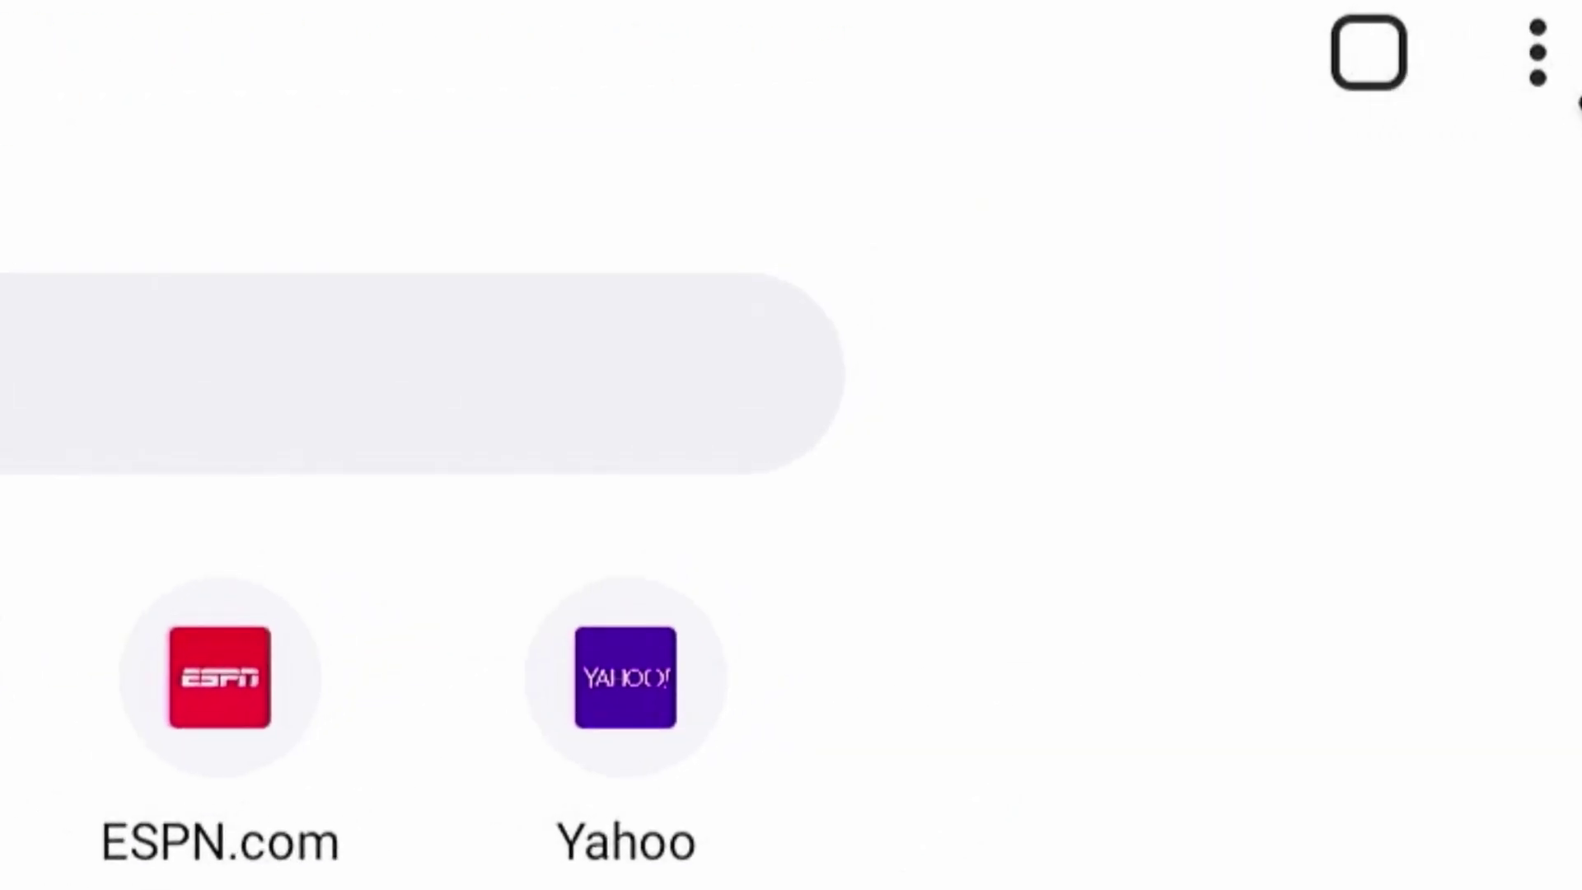
- Open Chrome's download settings and turn off Ask where to save files
{"action": "left_click", "coordinate": [1539, 58]}
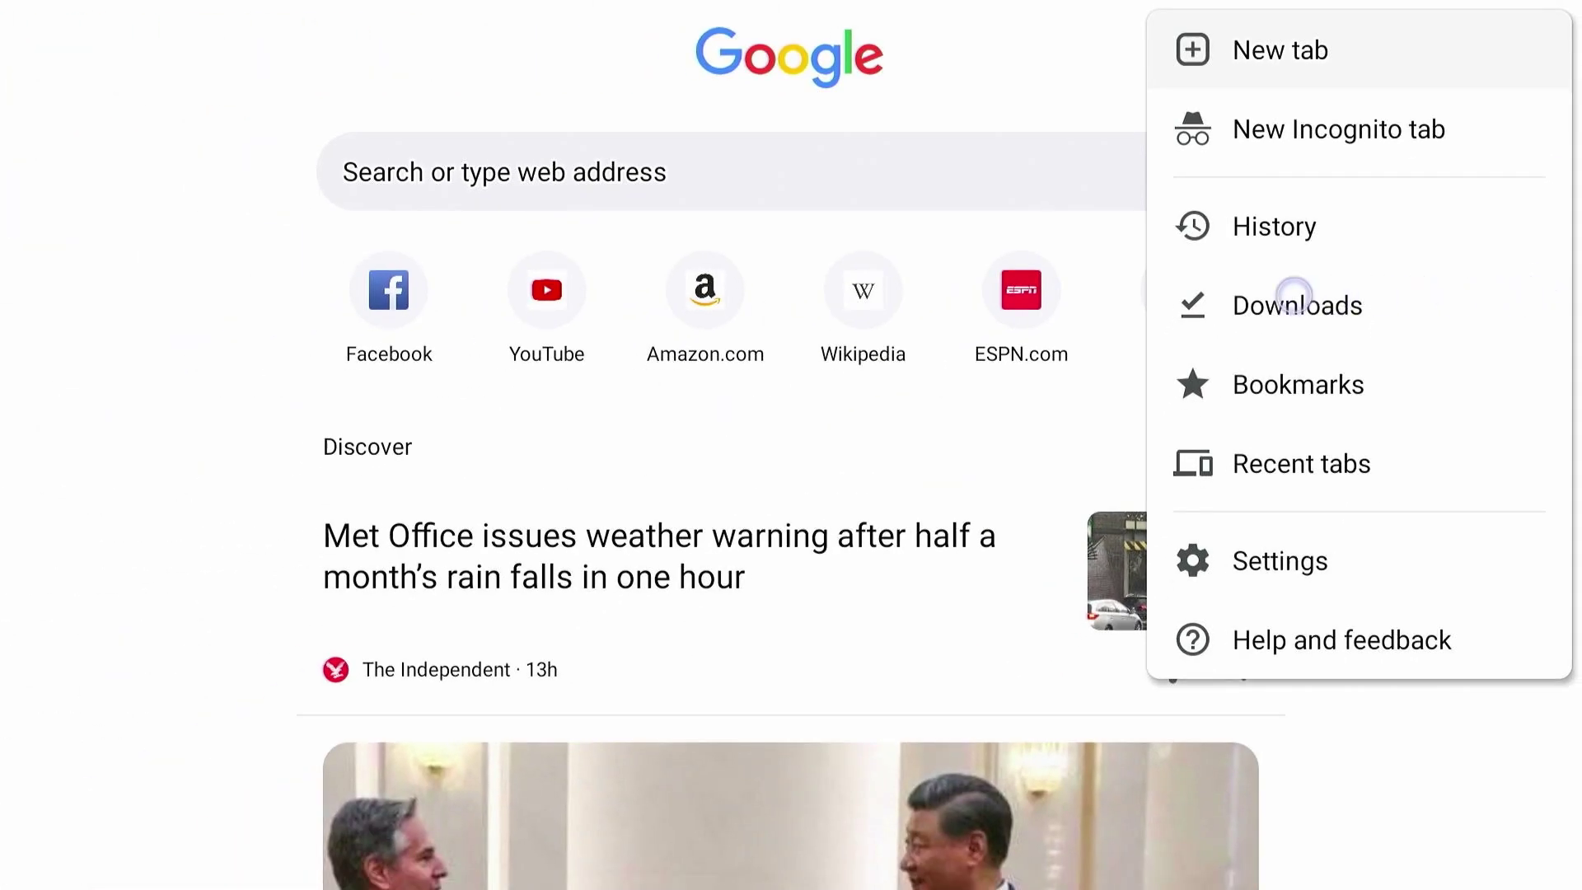
{"action": "left_click", "coordinate": [1295, 295]}
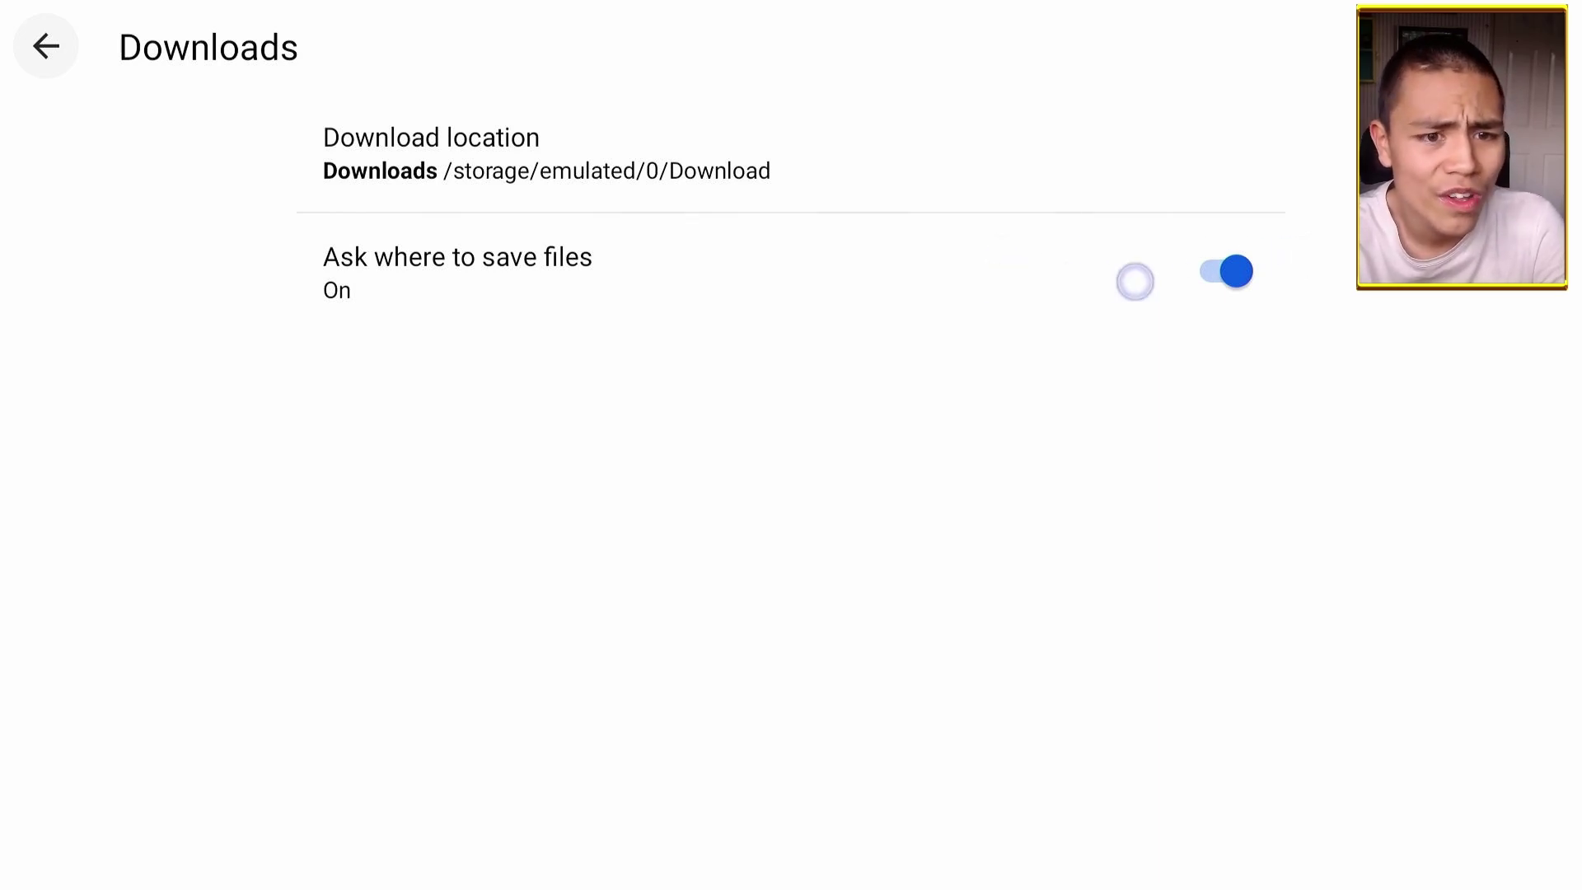
{"action": "left_click", "coordinate": [1250, 276]}
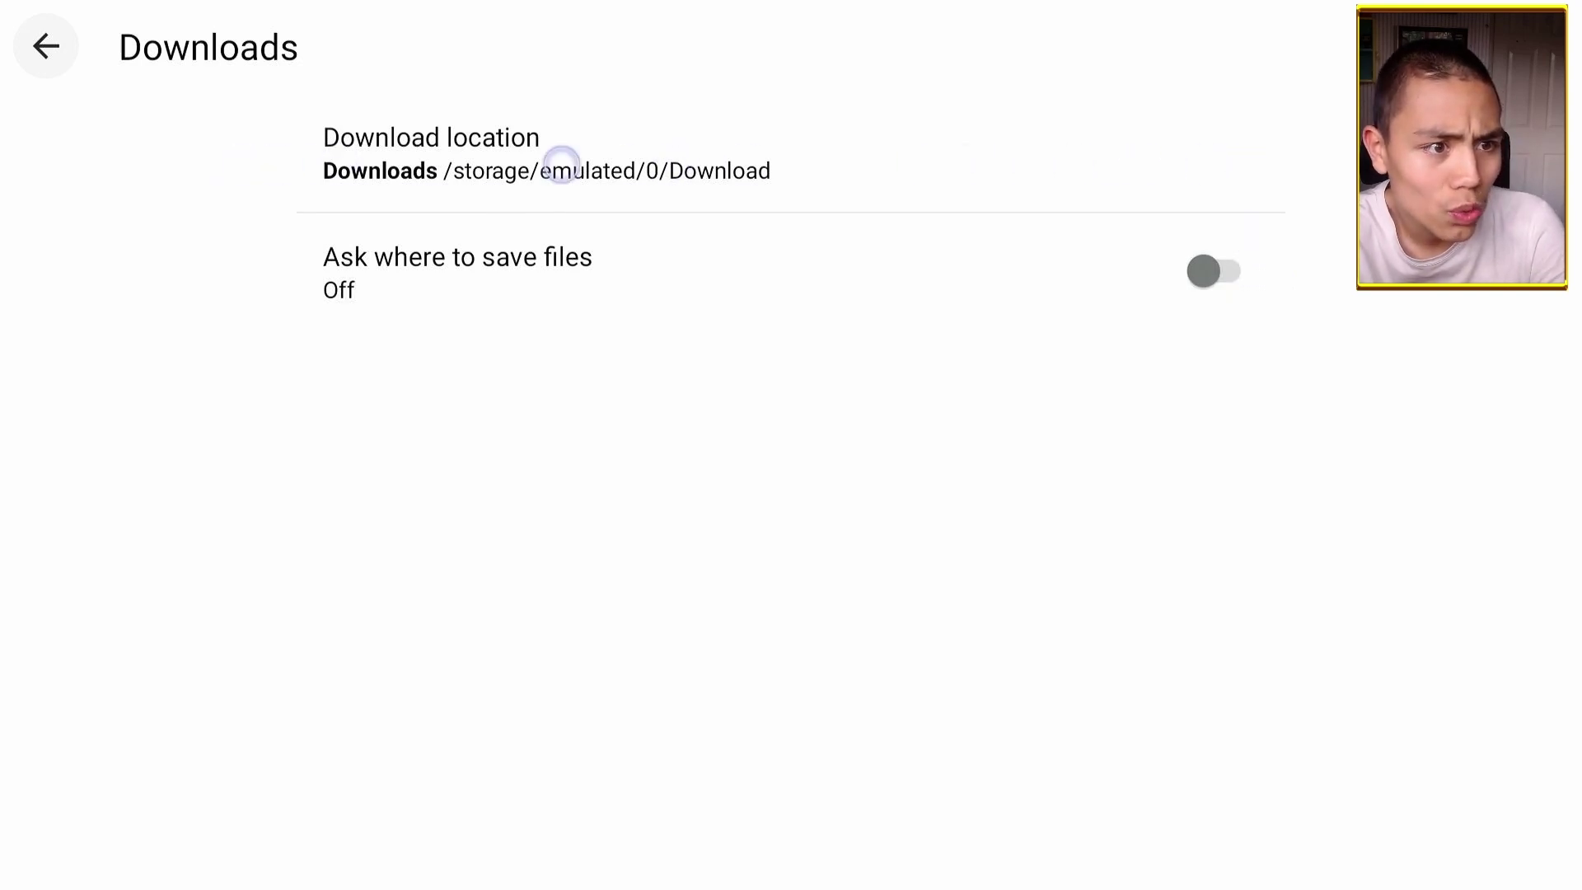
- Set Chrome's download location to the SD card and leave the download settings
{"action": "left_click", "coordinate": [558, 168]}
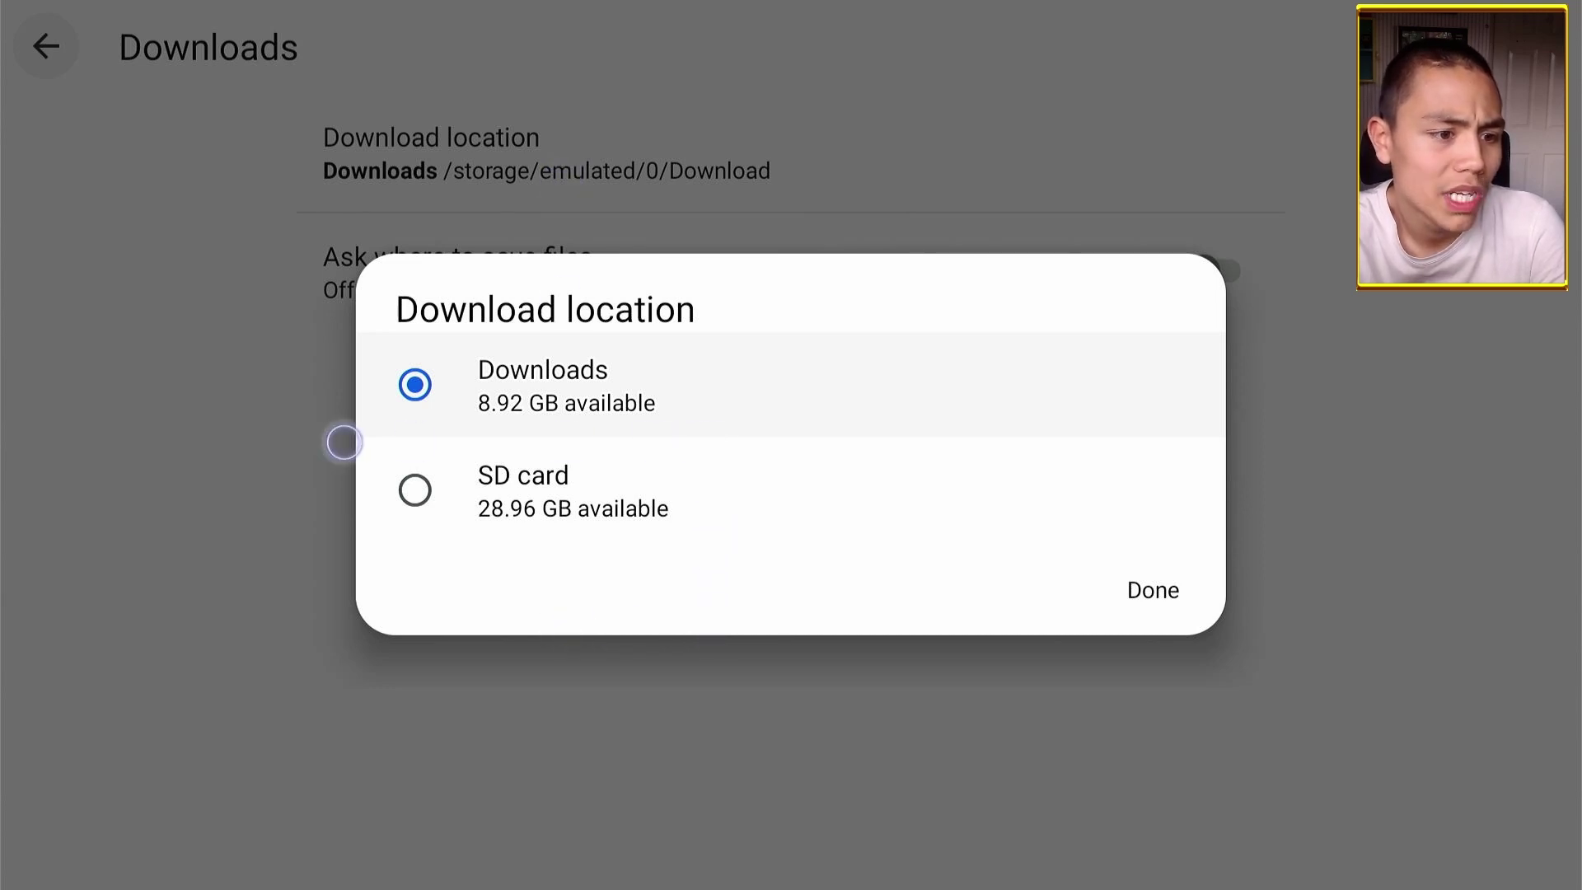
{"action": "left_click", "coordinate": [415, 492]}
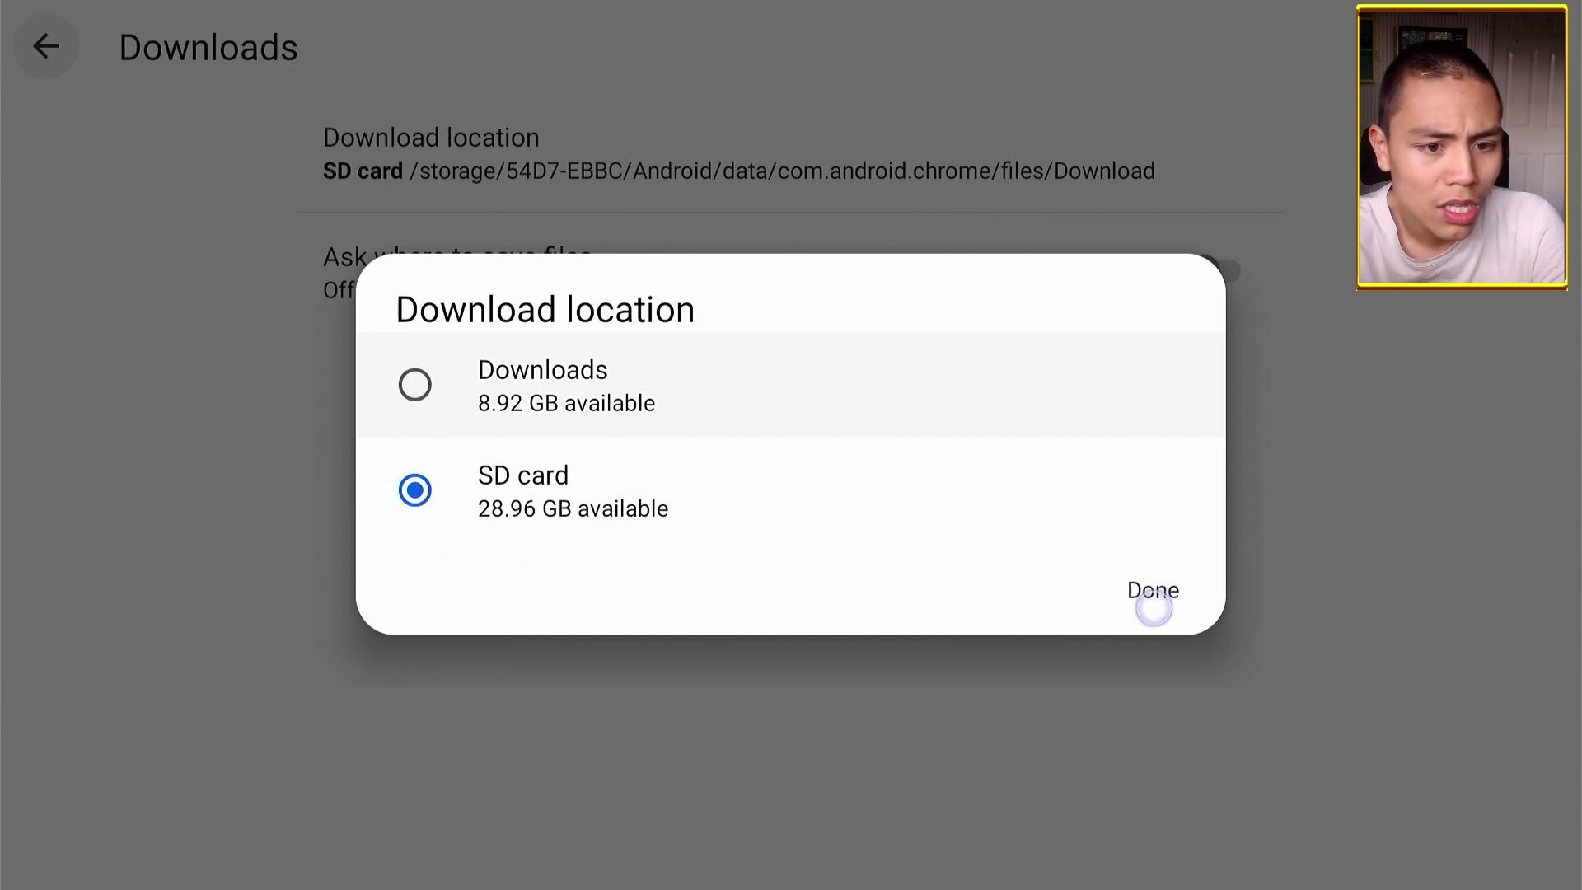
{"action": "left_click", "coordinate": [1153, 601]}
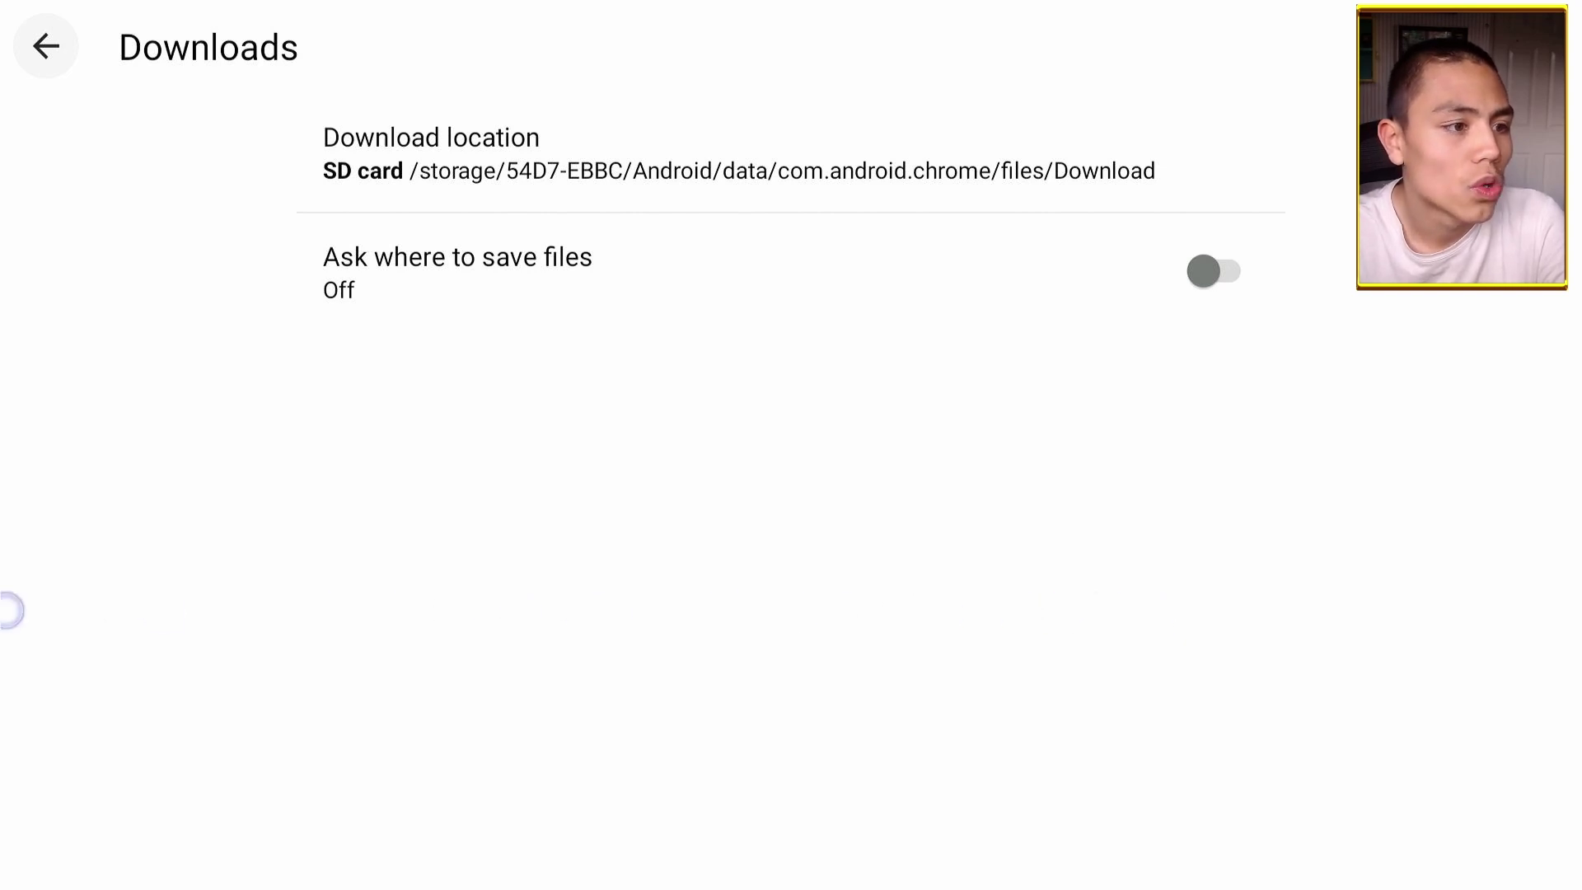
{"action": "left_click", "coordinate": [36, 42]}
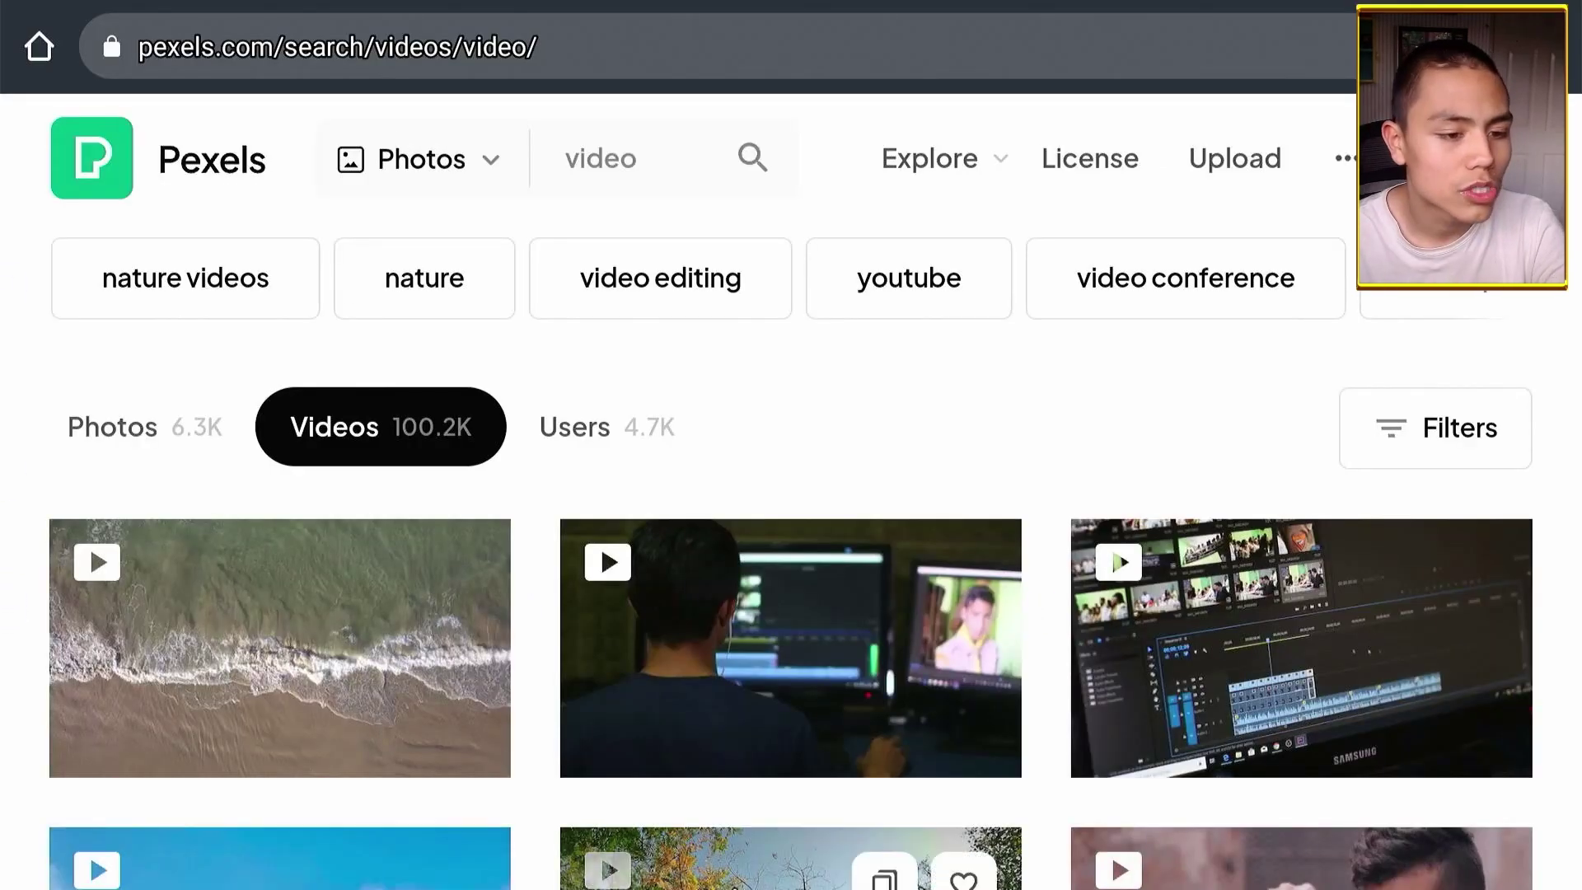
- Download the Pexels video of a person editing videos, granting Chrome storage access and allowing the site multiple downloads
{"action": "mouse_move", "coordinate": [734, 610]}
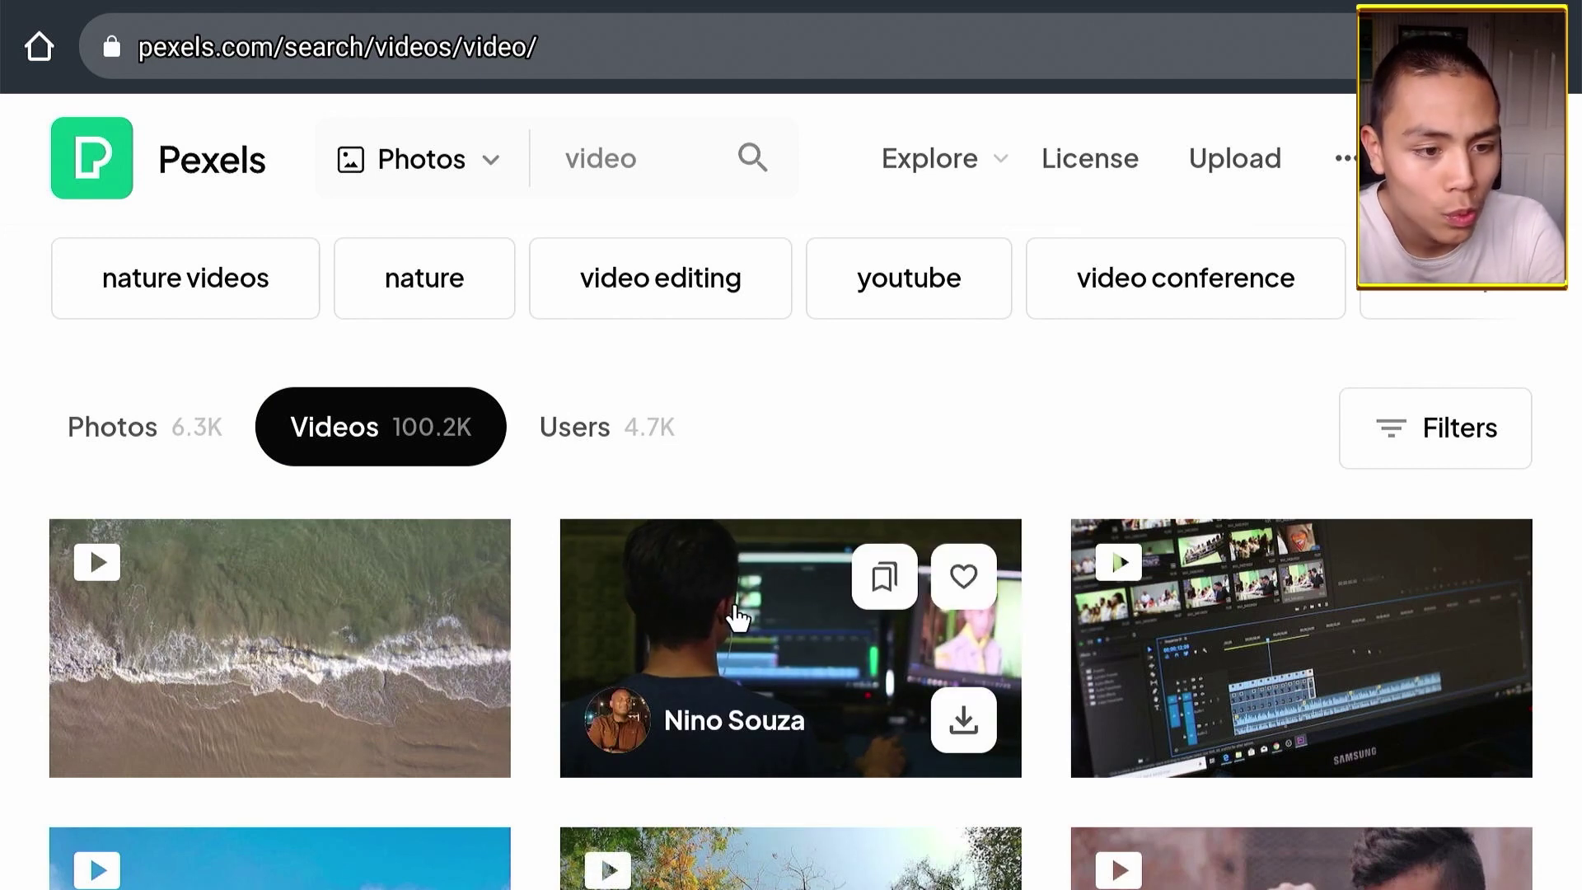
{"action": "left_click", "coordinate": [736, 614]}
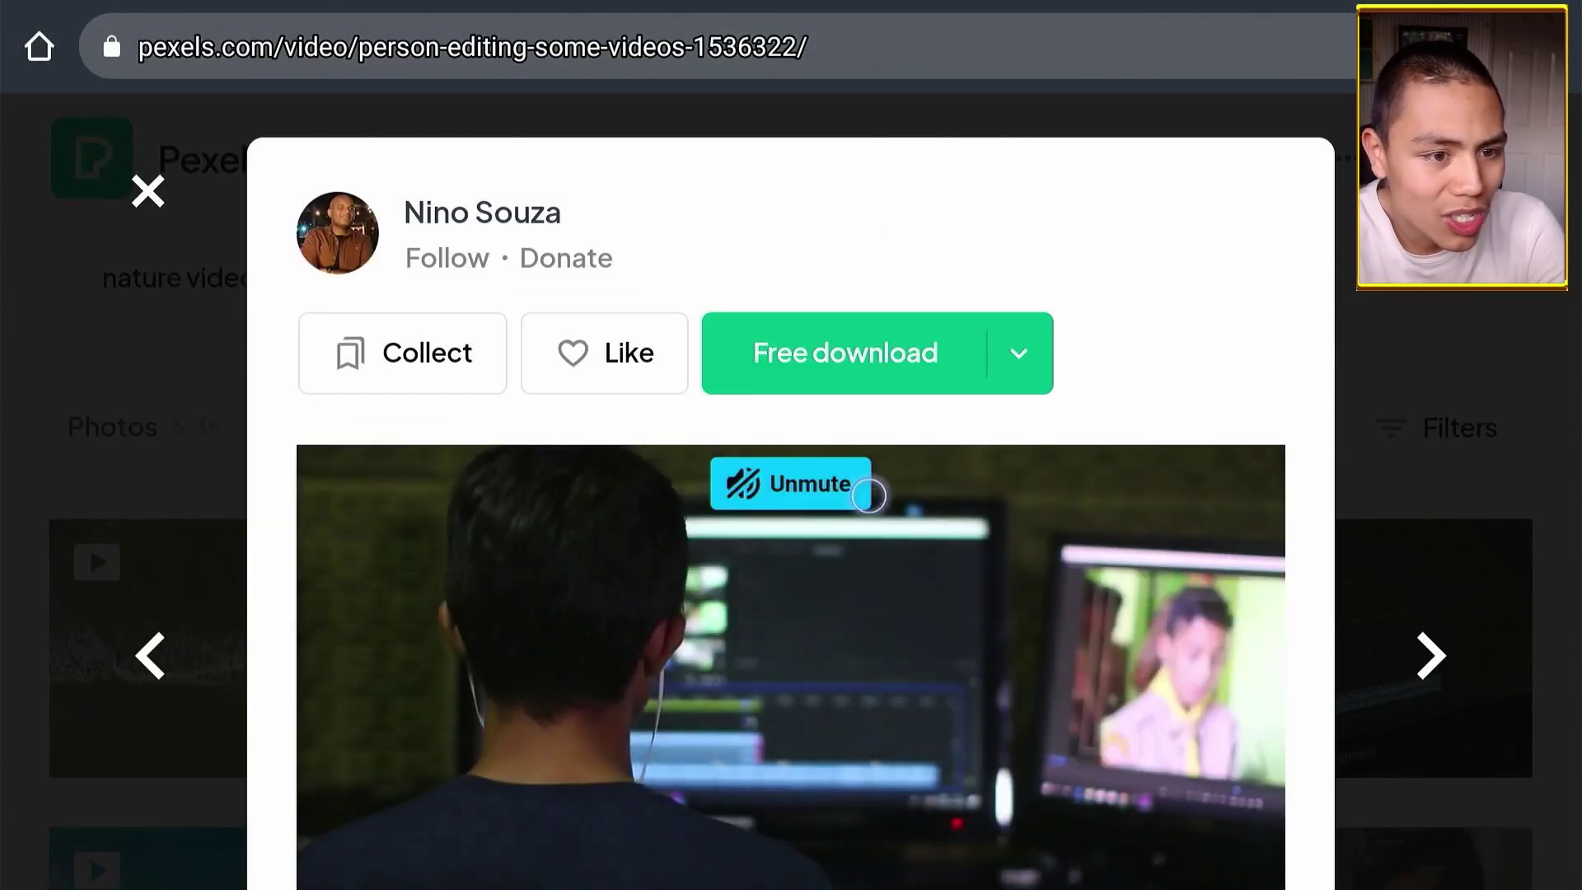
{"action": "left_click", "coordinate": [869, 371]}
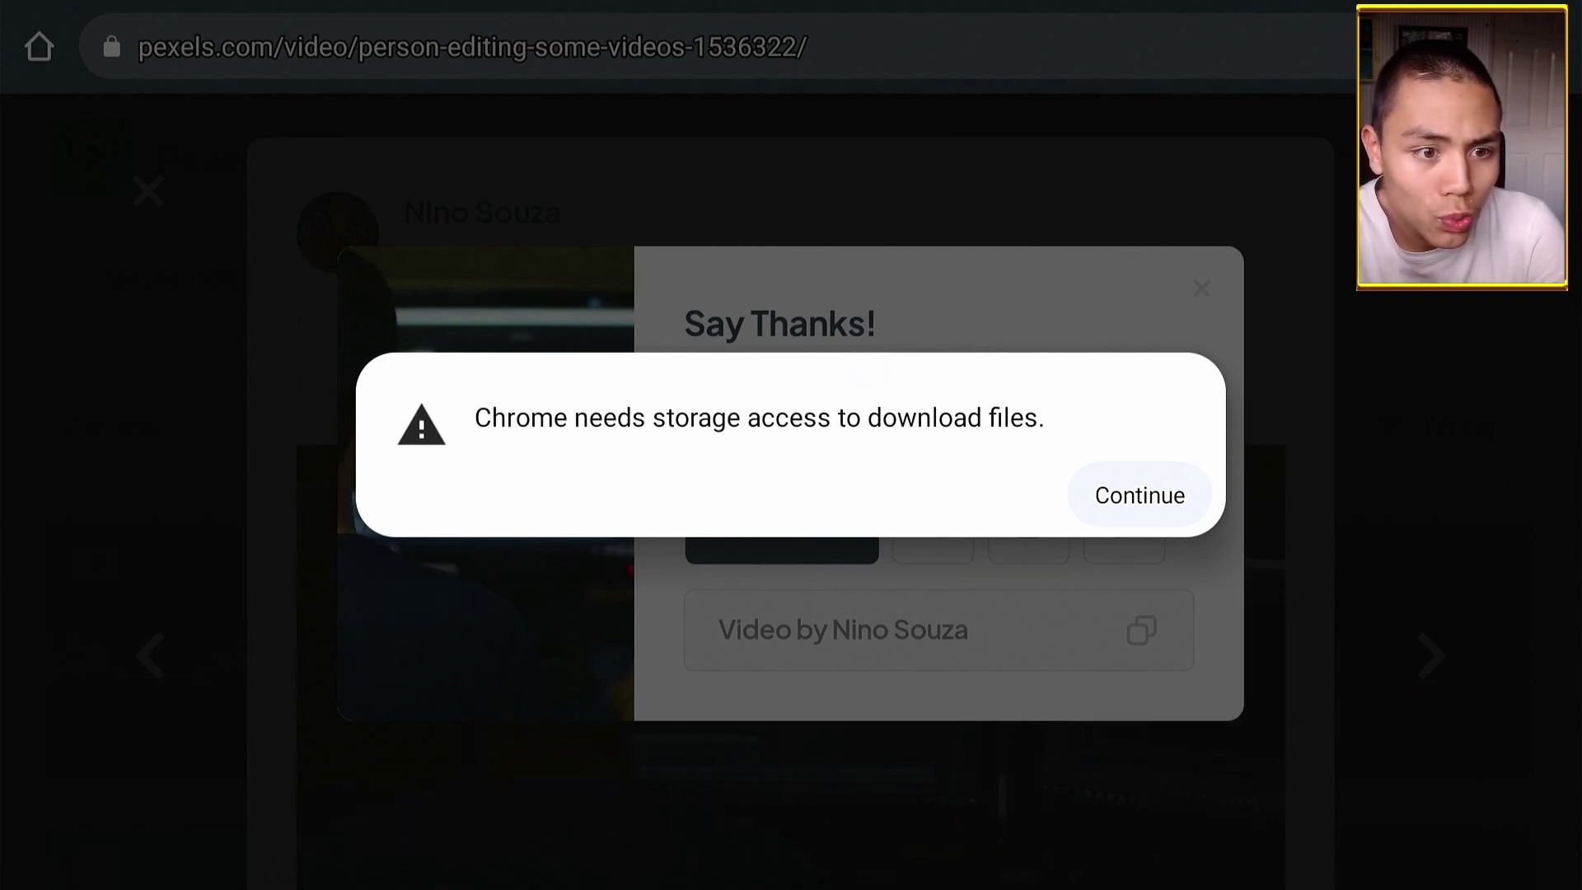
{"action": "key", "text": "Return"}
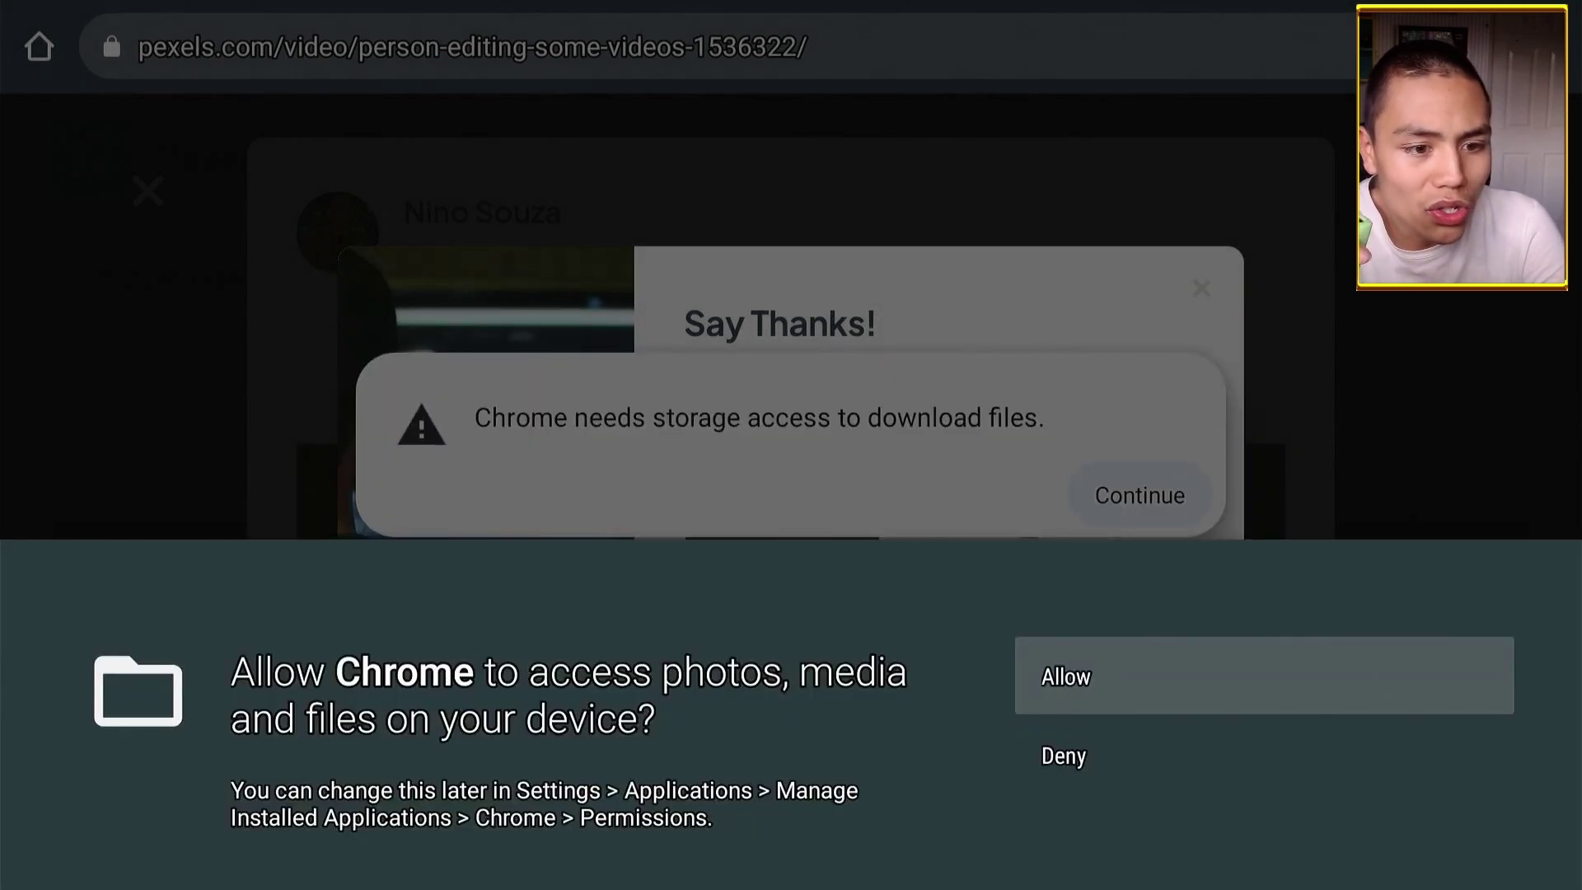
{"action": "key", "text": "Return"}
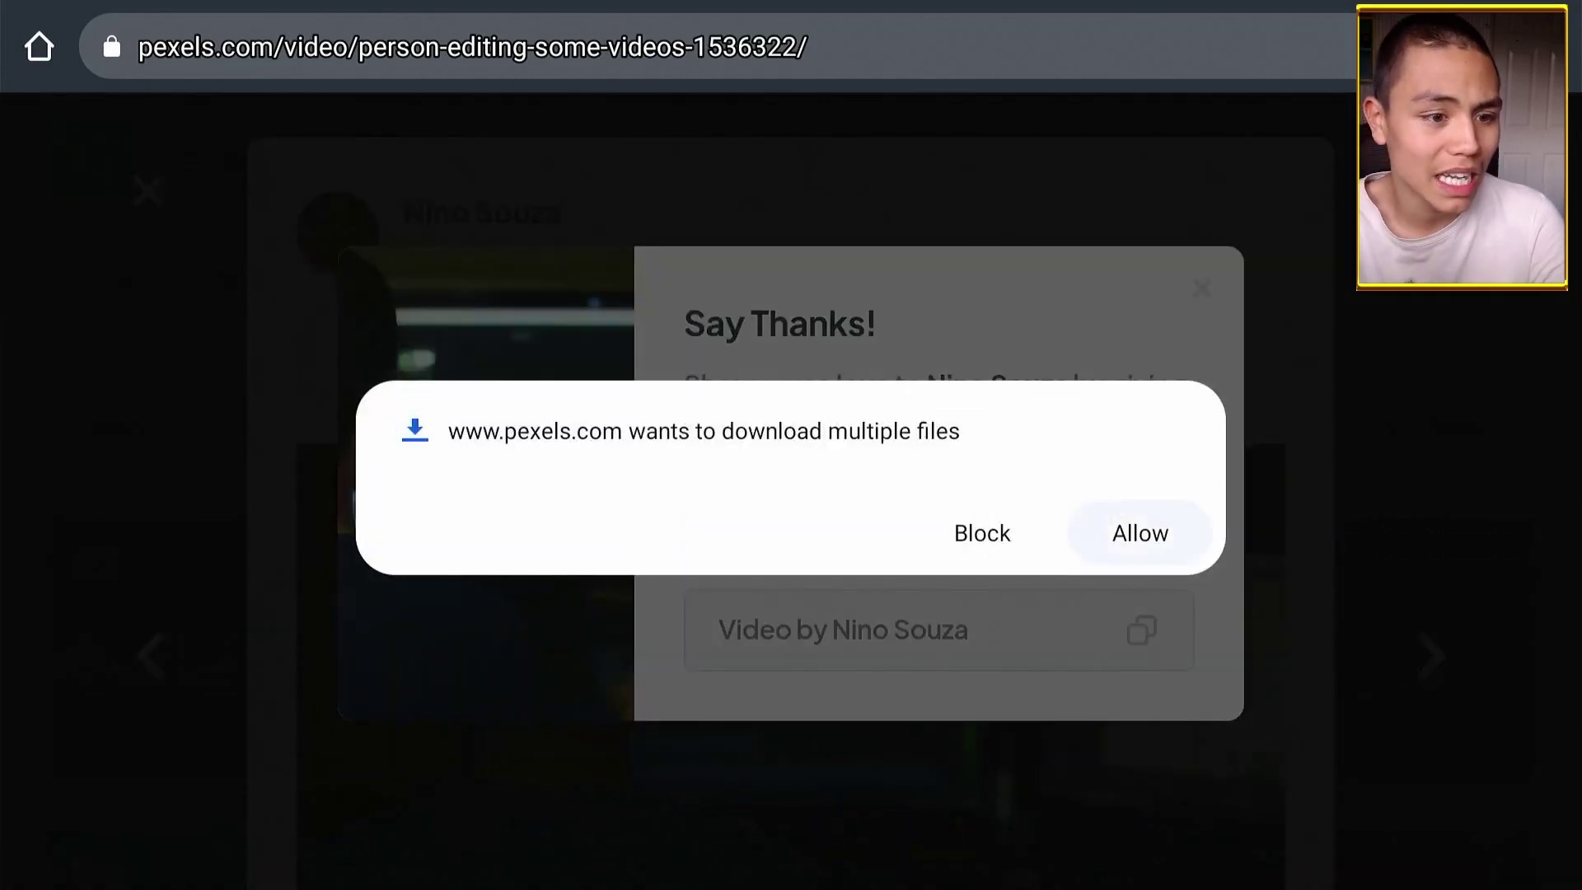
{"action": "key", "text": "Return"}
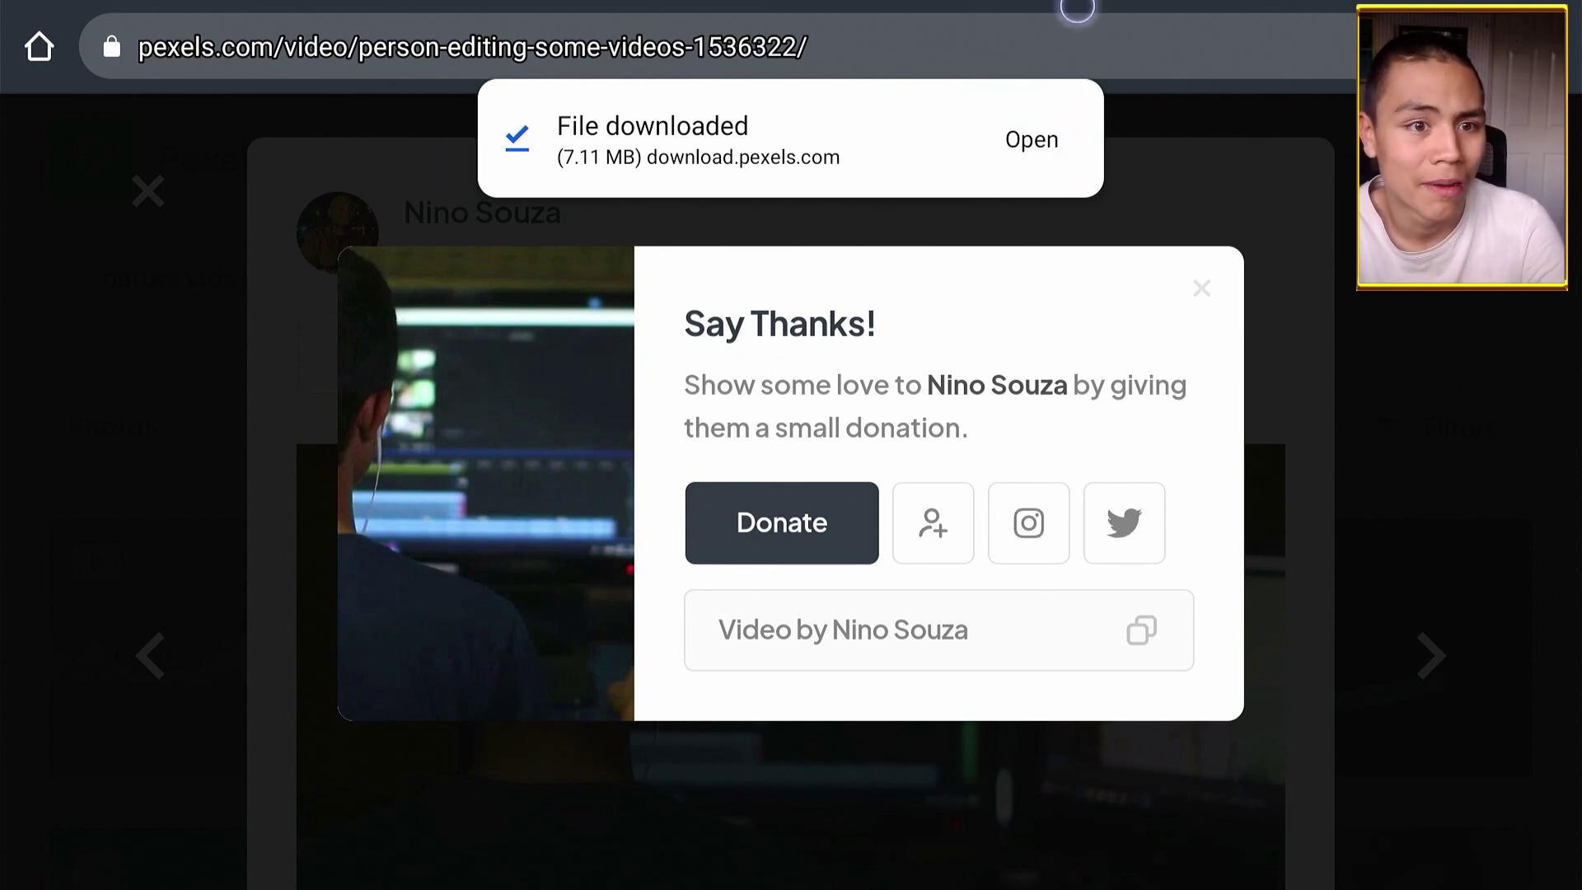
- Enter "aft" in Chrome's address bar
{"action": "left_click", "coordinate": [1077, 58]}
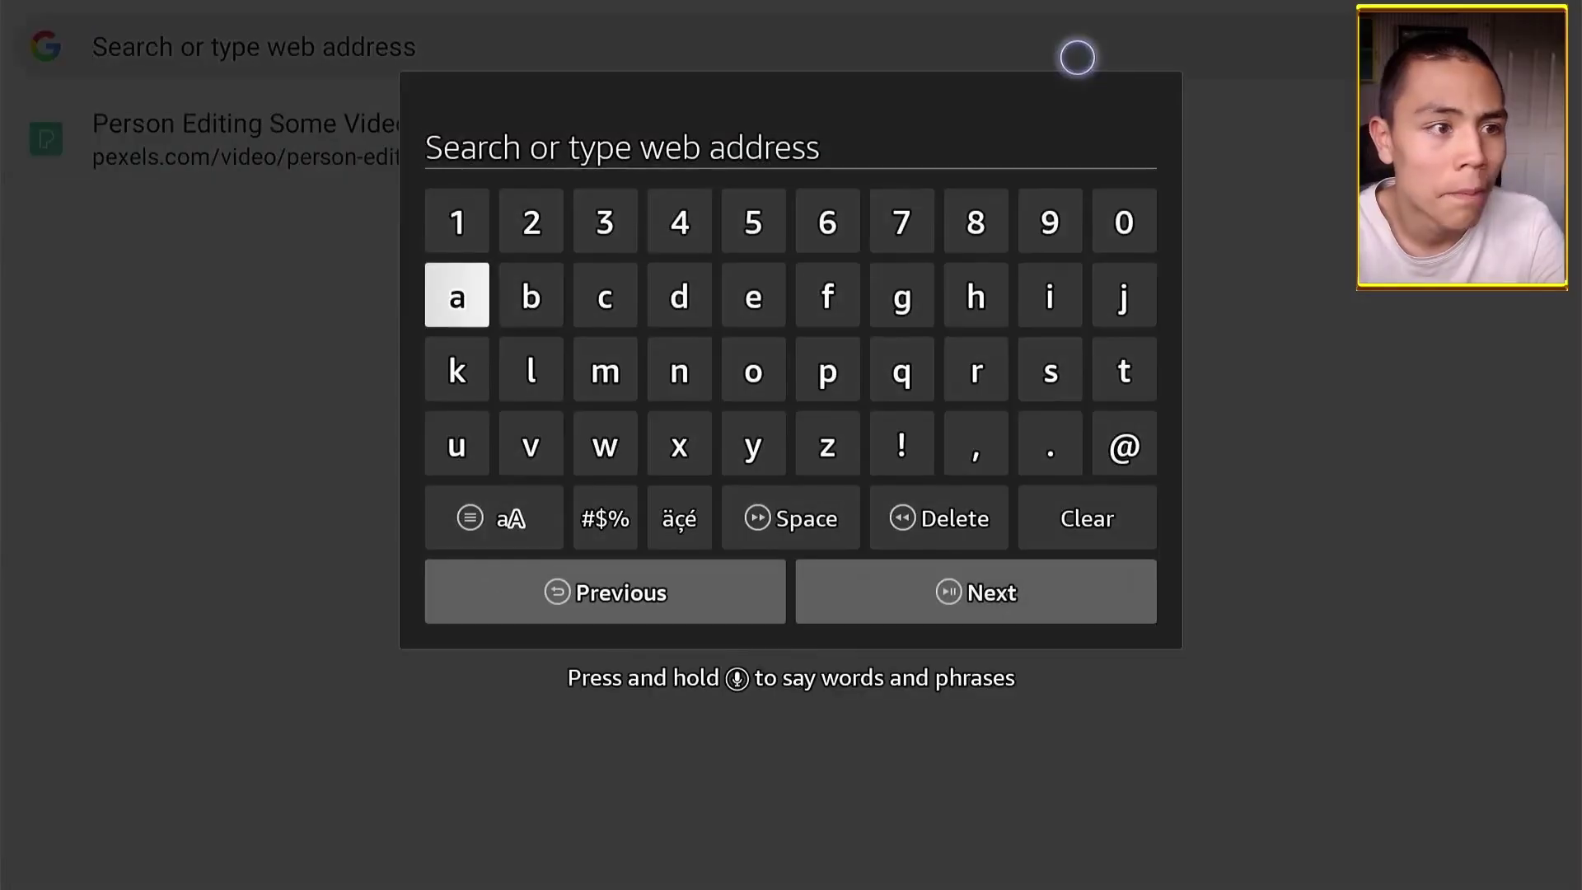
{"action": "key", "text": "Right"}
{"action": "key", "text": "Right"}
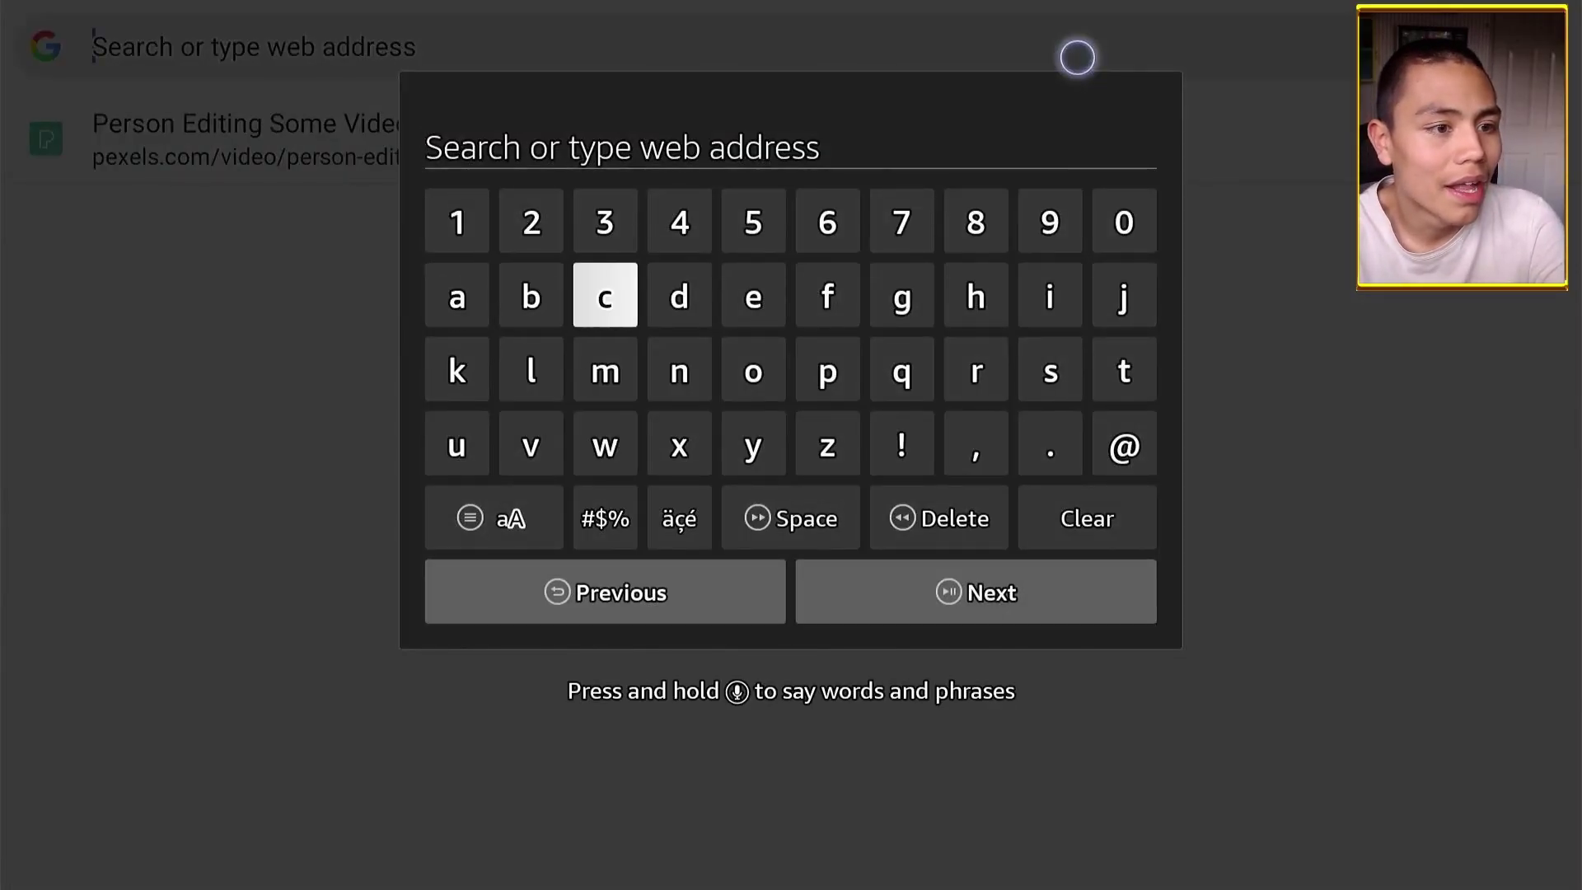
{"action": "key", "text": "Left"}
{"action": "key", "text": "Left"}
{"action": "key", "text": "Return"}
{"action": "key", "text": "Left"}
{"action": "key", "text": "Left"}
{"action": "key", "text": "Left"}
{"action": "key", "text": "Left"}
{"action": "key", "text": "Left"}
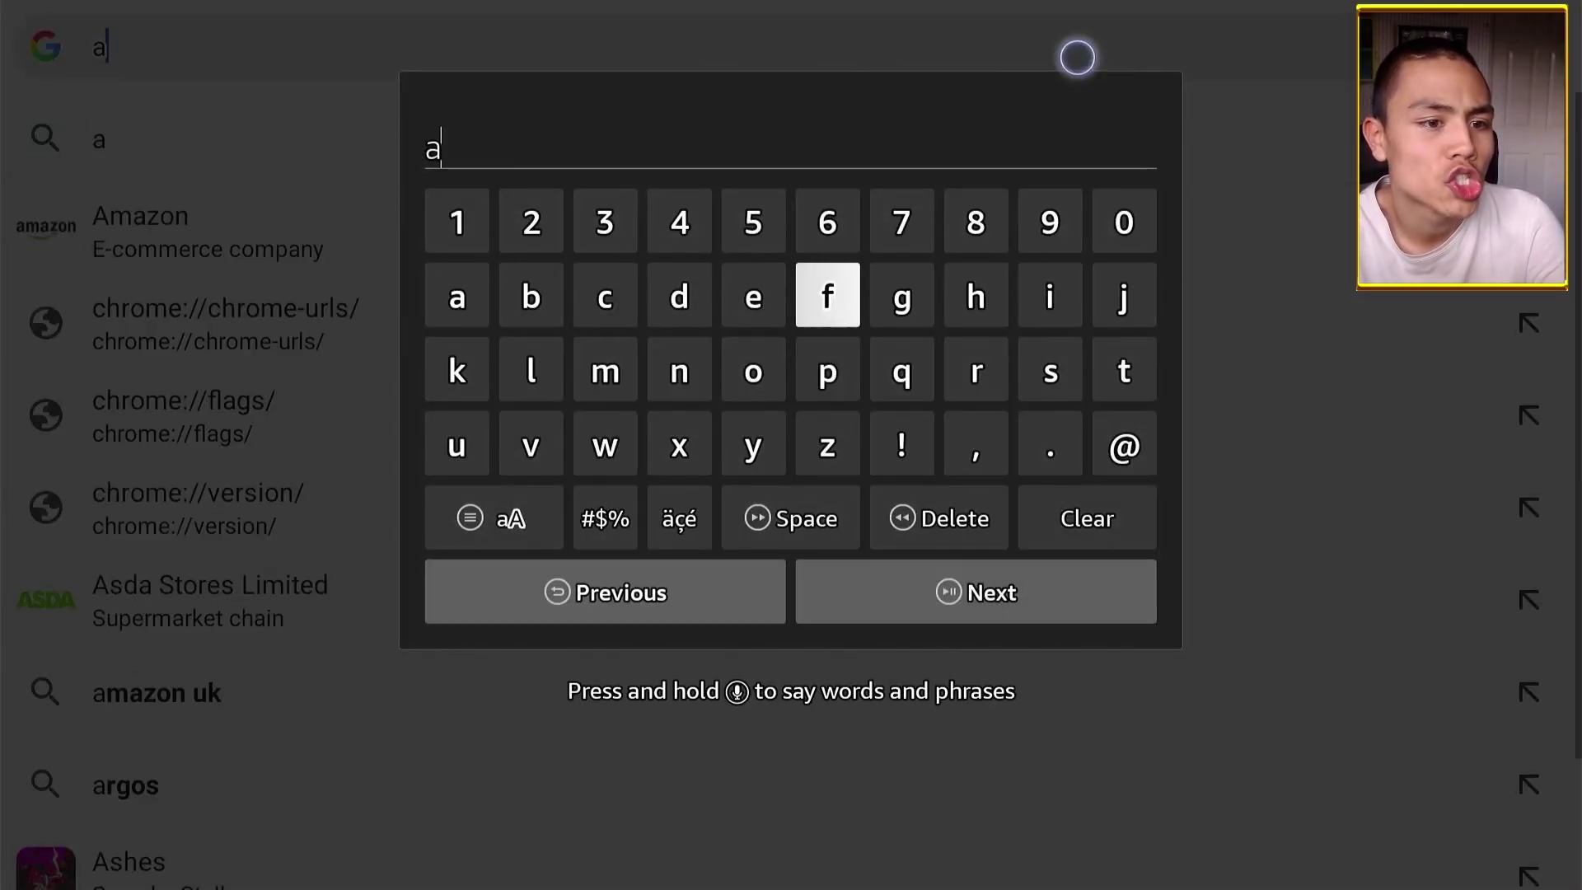
{"action": "key", "text": "Return"}
{"action": "key", "text": "Down"}
{"action": "key", "text": "Right"}
{"action": "key", "text": "Right"}
{"action": "key", "text": "Right"}
{"action": "key", "text": "Right"}
{"action": "key", "text": "Return"}
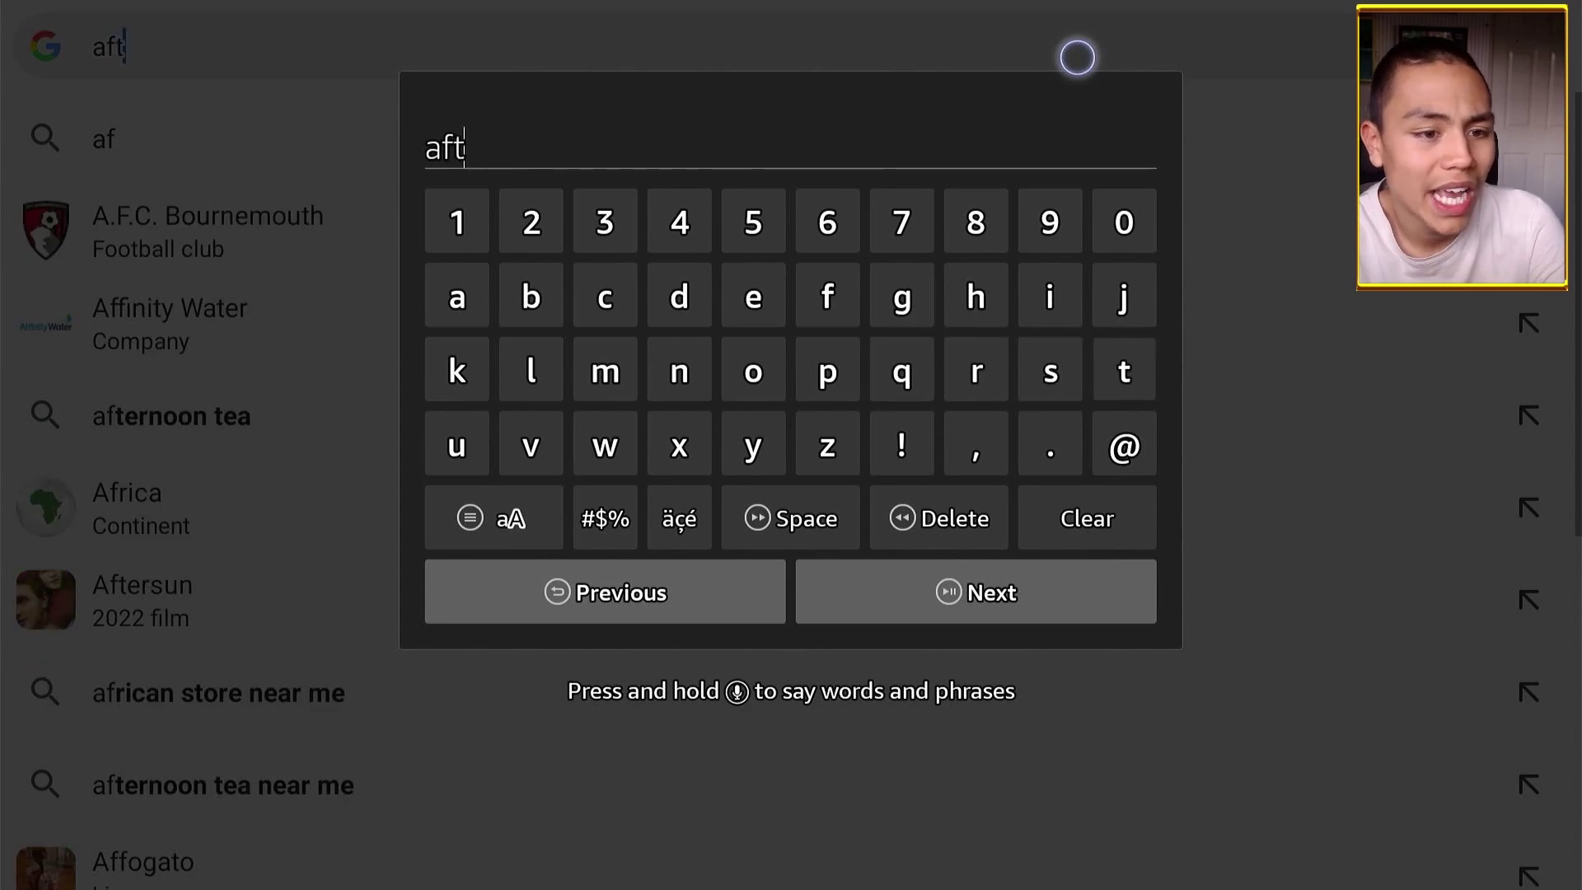
{"action": "key", "text": "Left"}
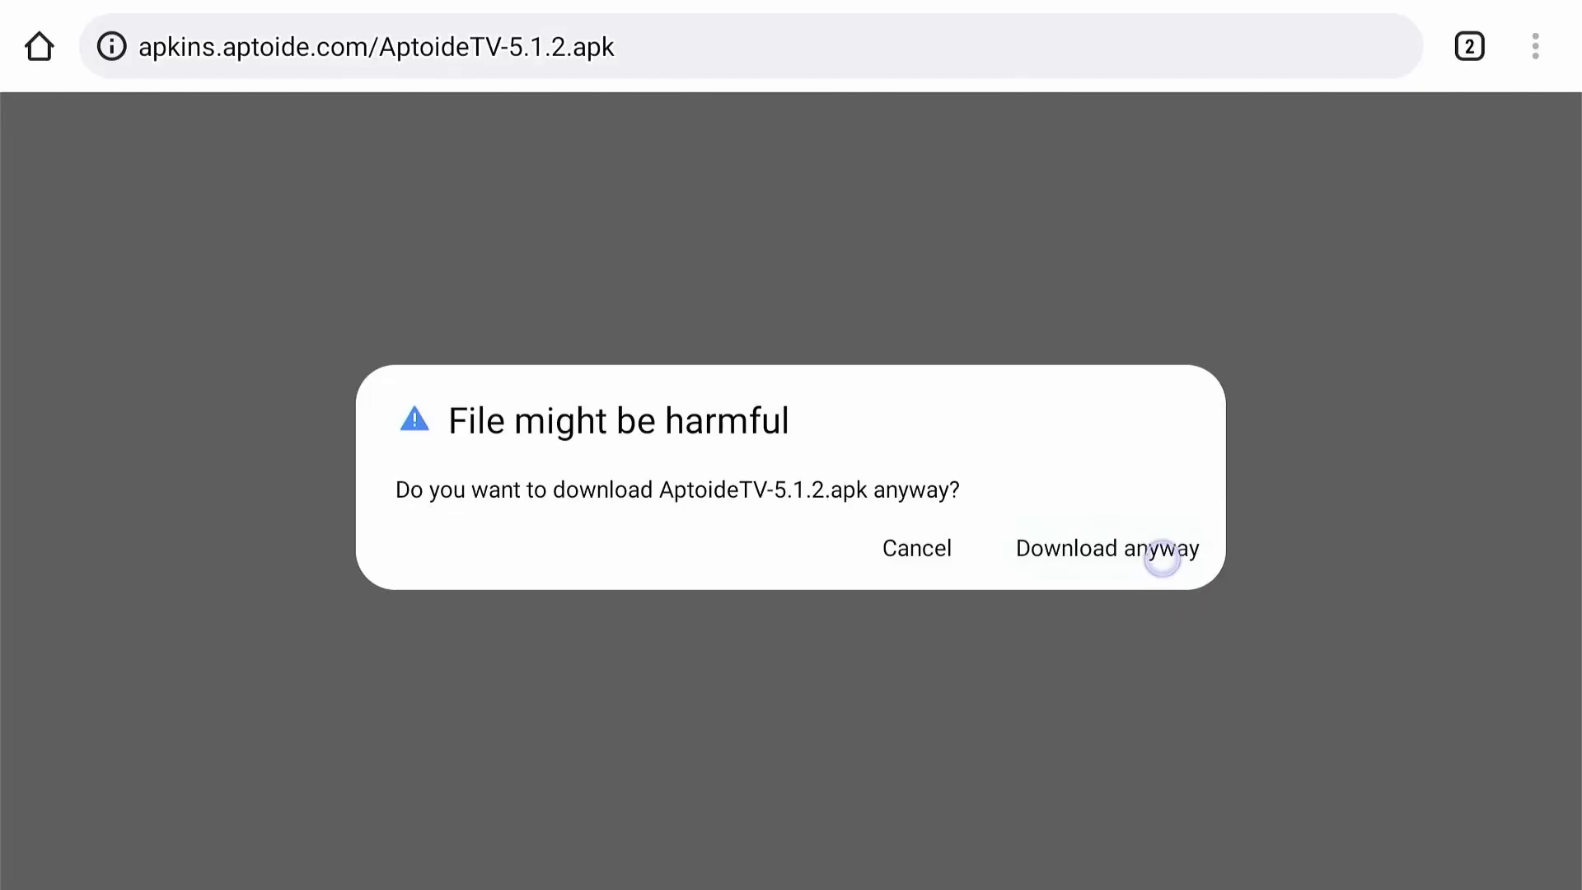
- Download AptoideTV-5.1.2.apk despite the harmful-file warning and open Chrome's downloads list
{"action": "left_click", "coordinate": [1162, 552]}
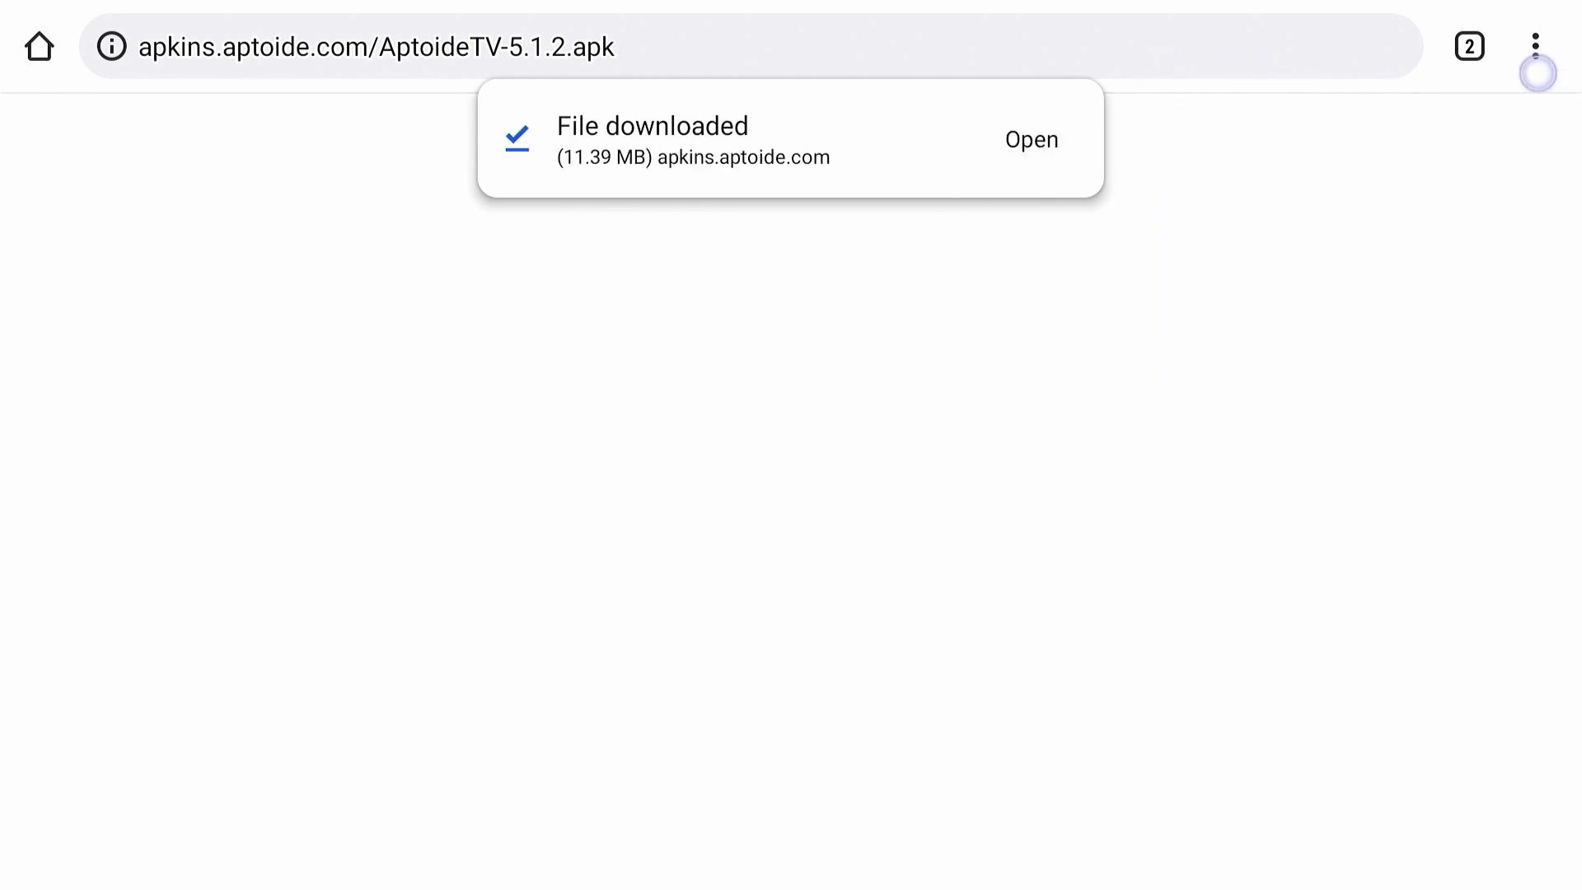
{"action": "left_click", "coordinate": [1538, 68]}
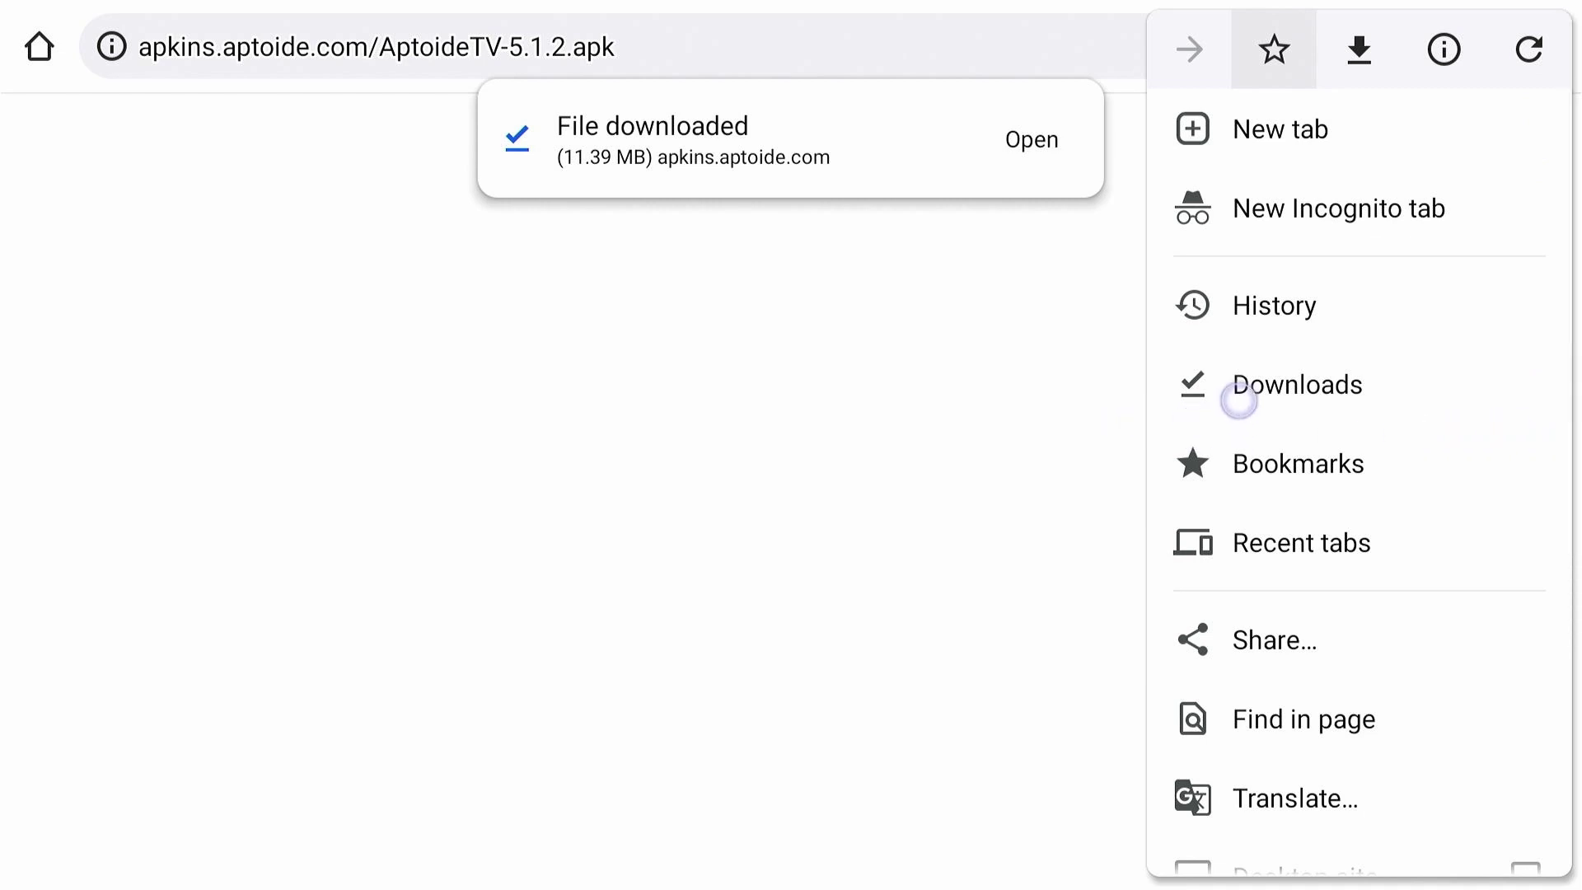
{"action": "left_click", "coordinate": [1239, 393]}
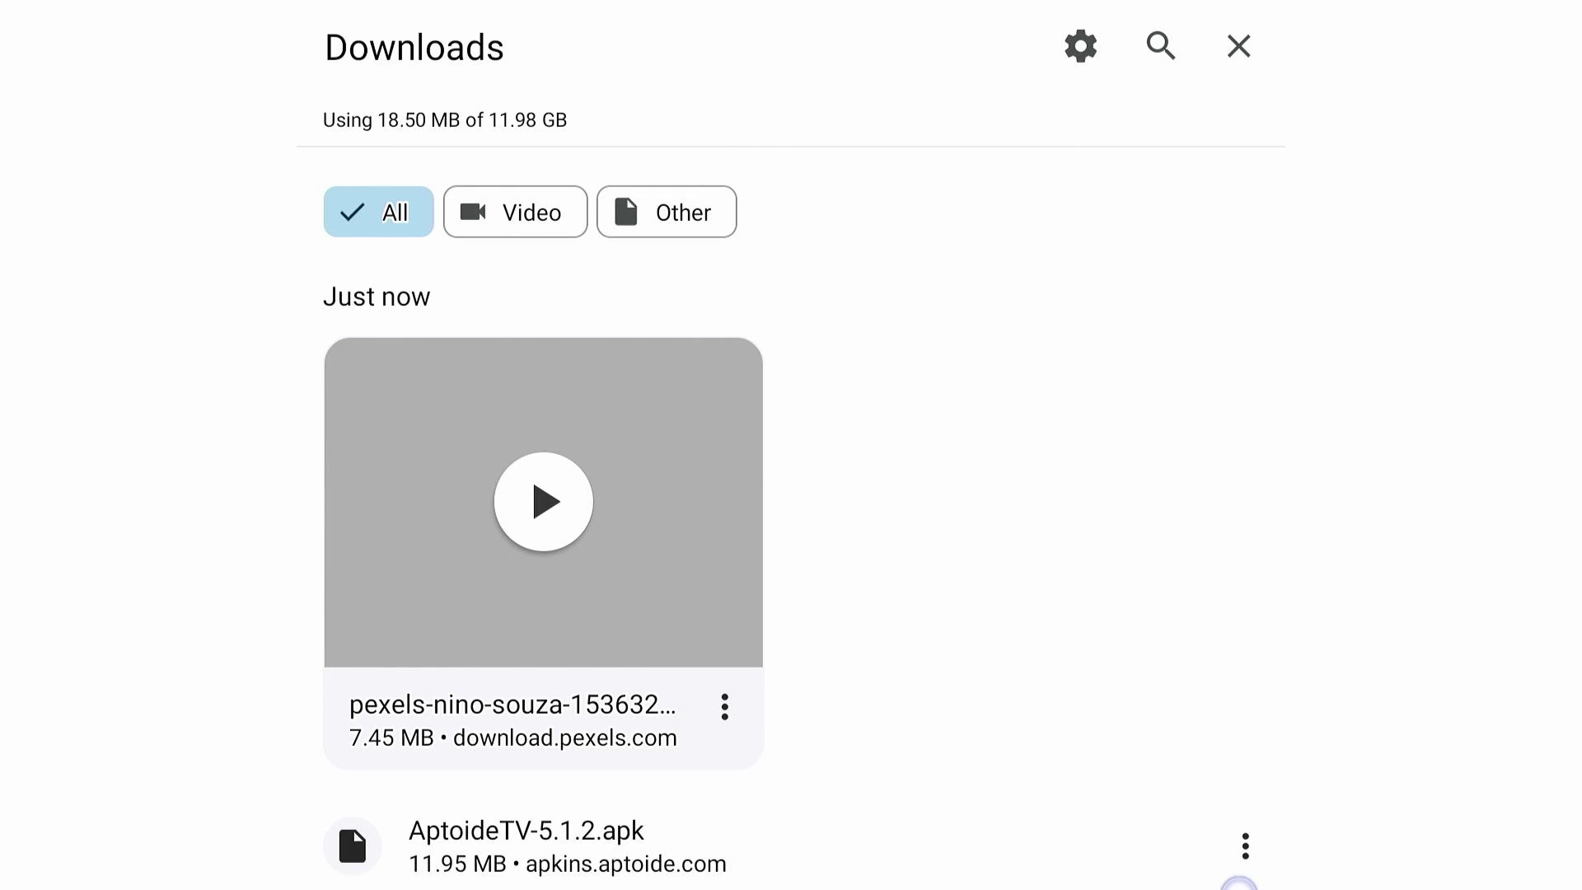
{"action": "scroll", "coordinate": [1238, 886], "scroll_direction": "down", "scroll_amount": 1}
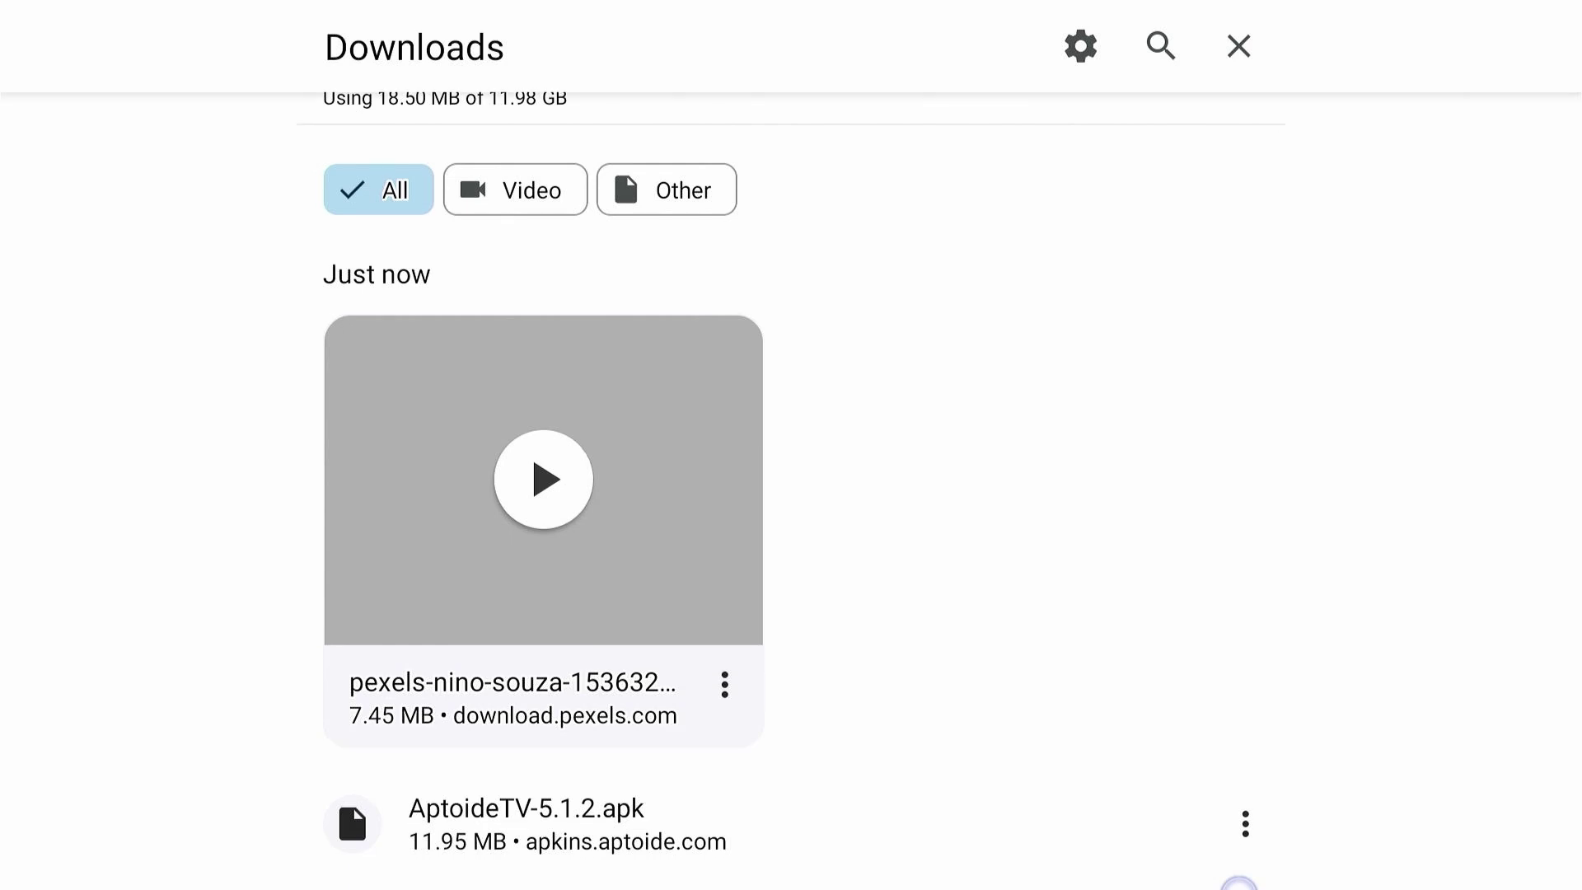
- Return to the Fire TV home screen and launch ES File Explorer from the recently used apps
{"action": "key", "text": "Home"}
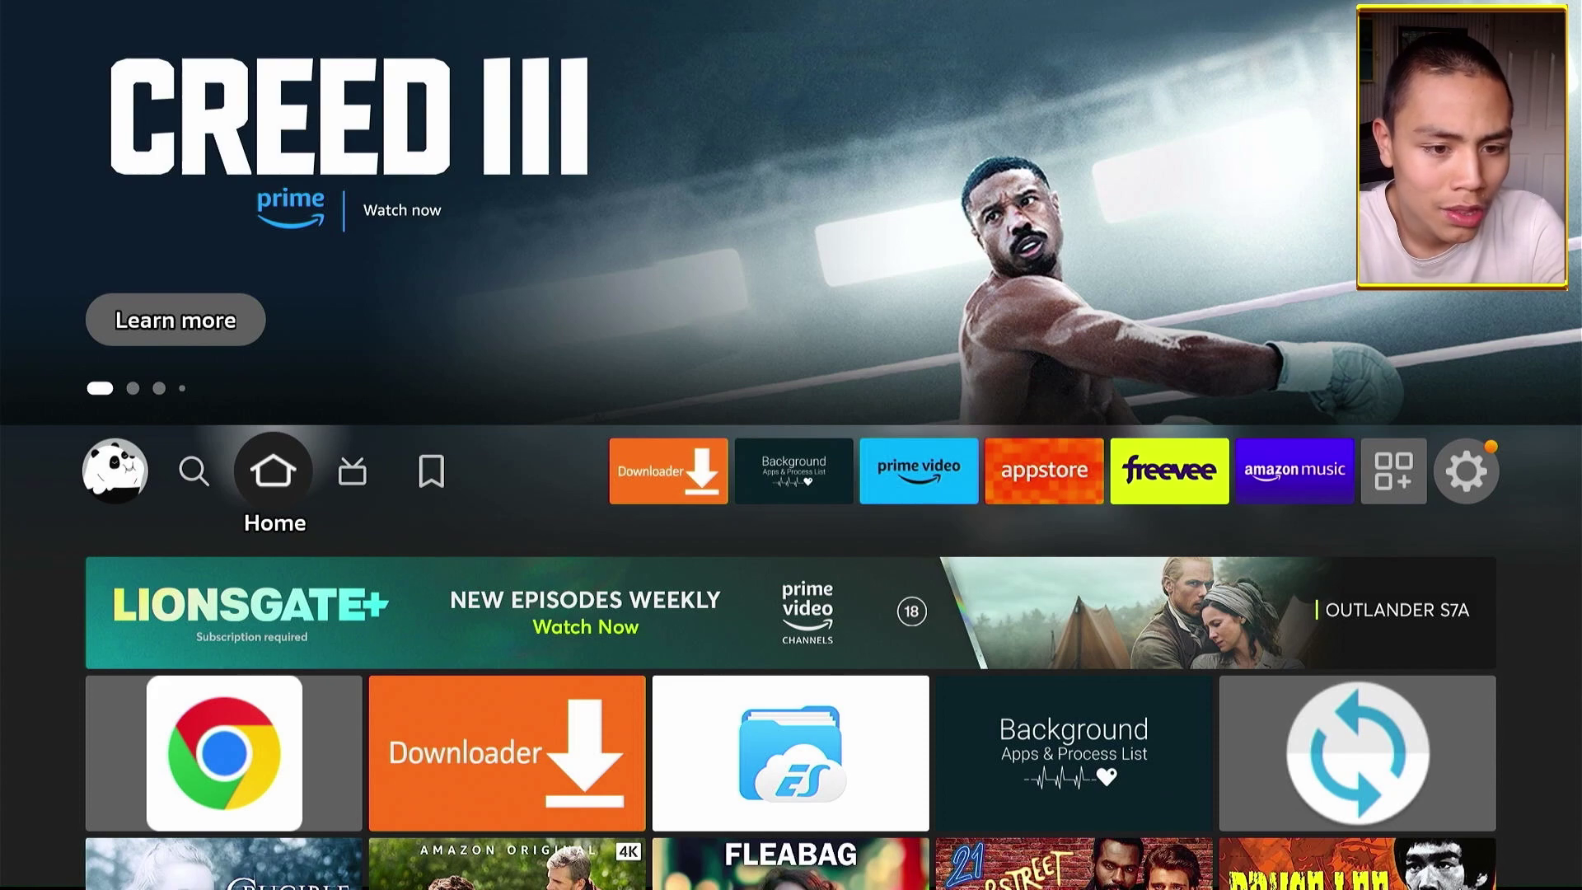
{"action": "key", "text": "Down"}
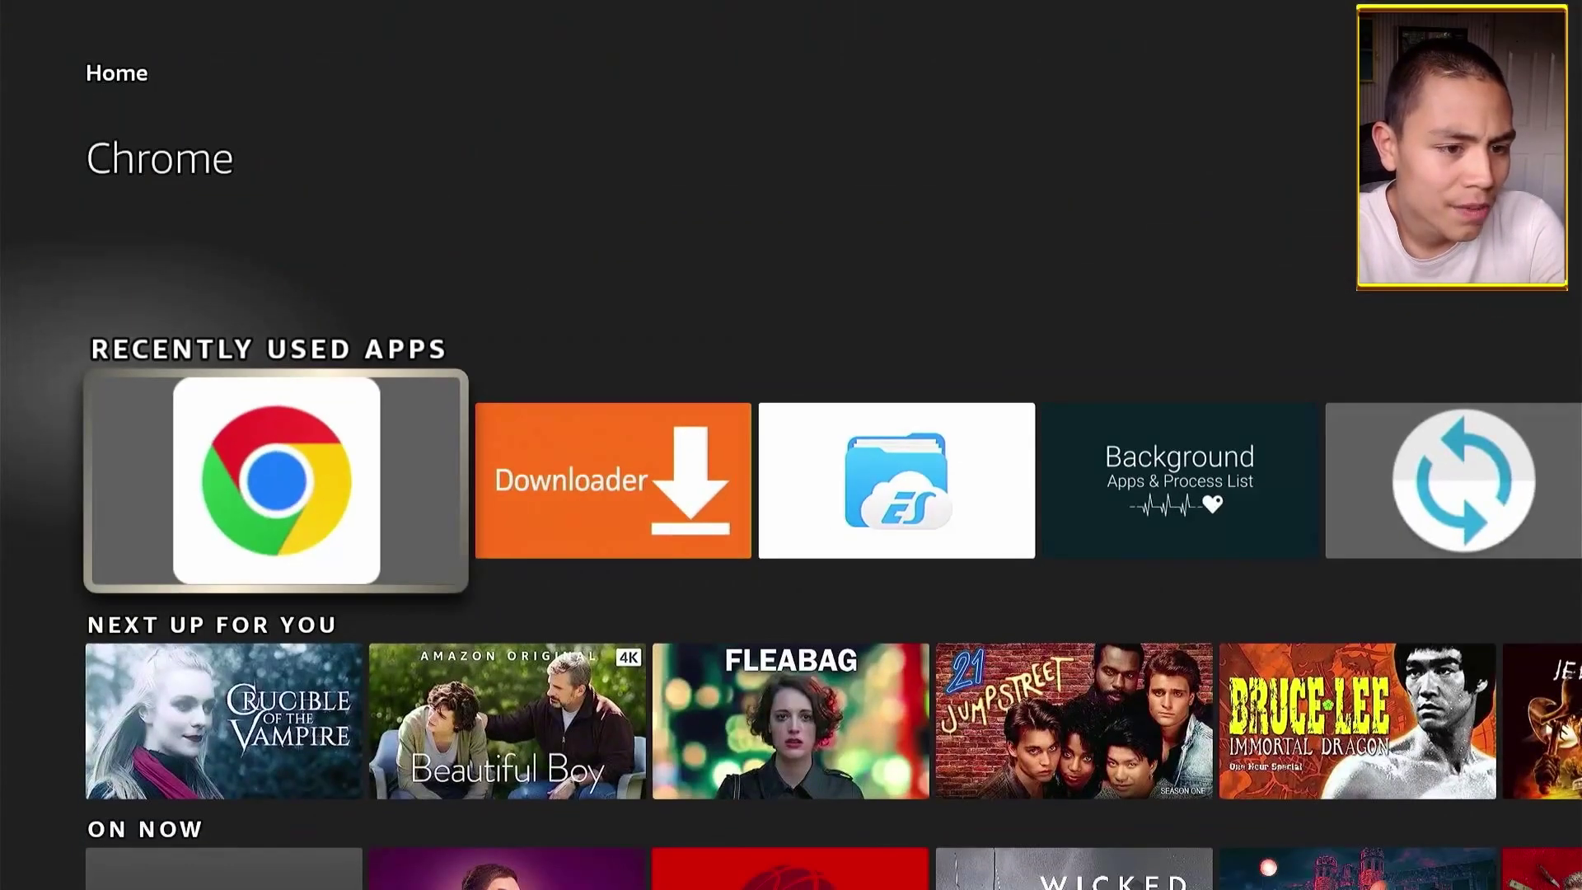
{"action": "key", "text": "Right"}
{"action": "key", "text": "Right"}
{"action": "key", "text": "Return"}
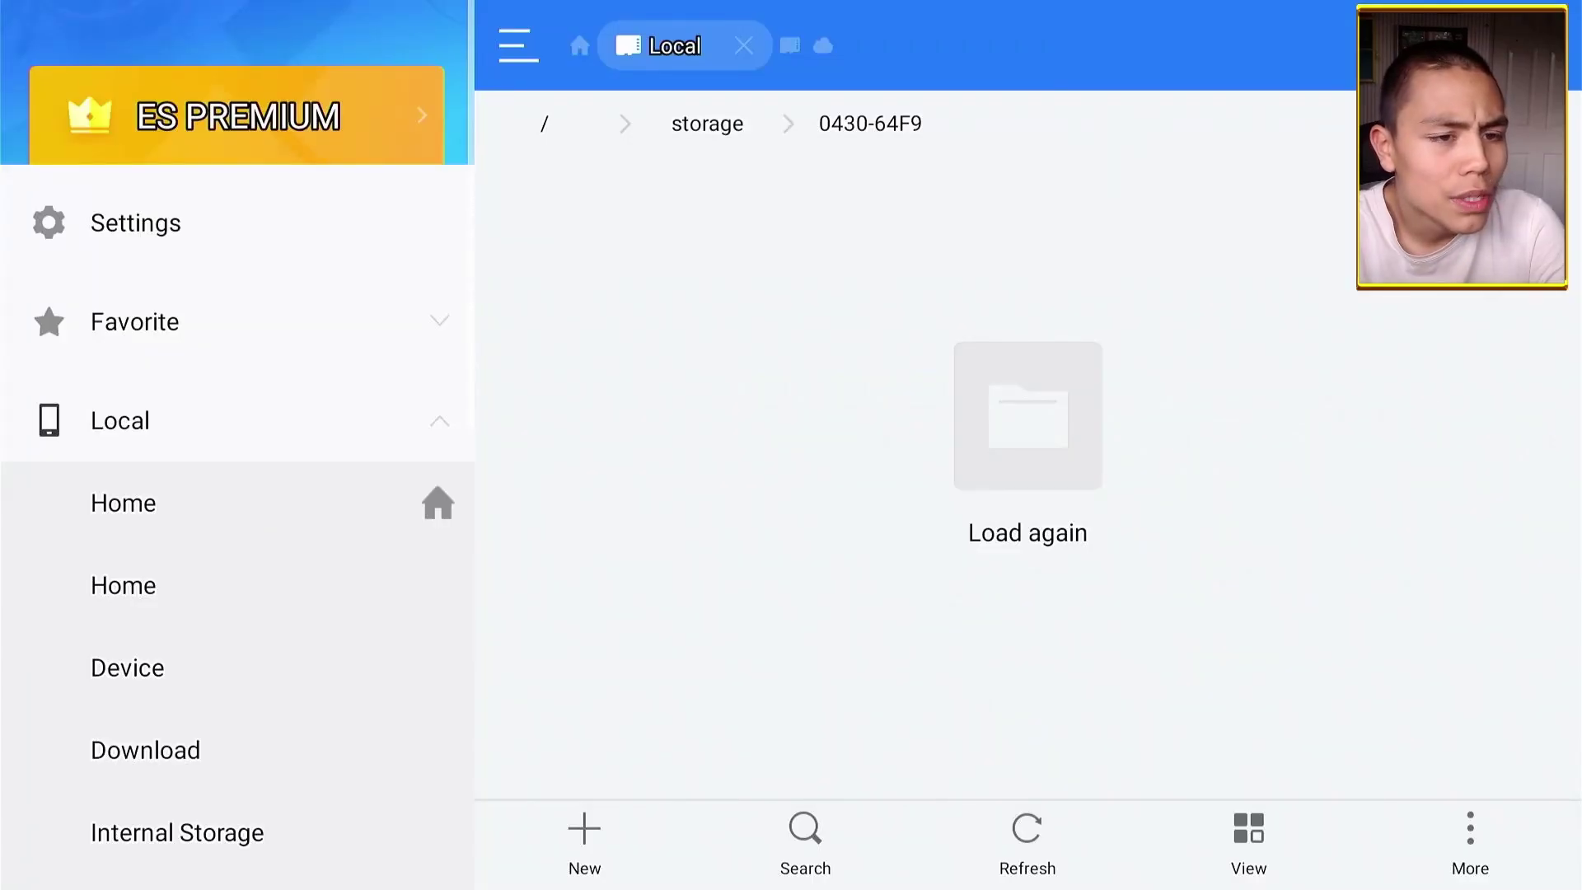
- Open the 54D7-EBBC USB drive from the ES File Explorer home page
{"action": "key", "text": "Down"}
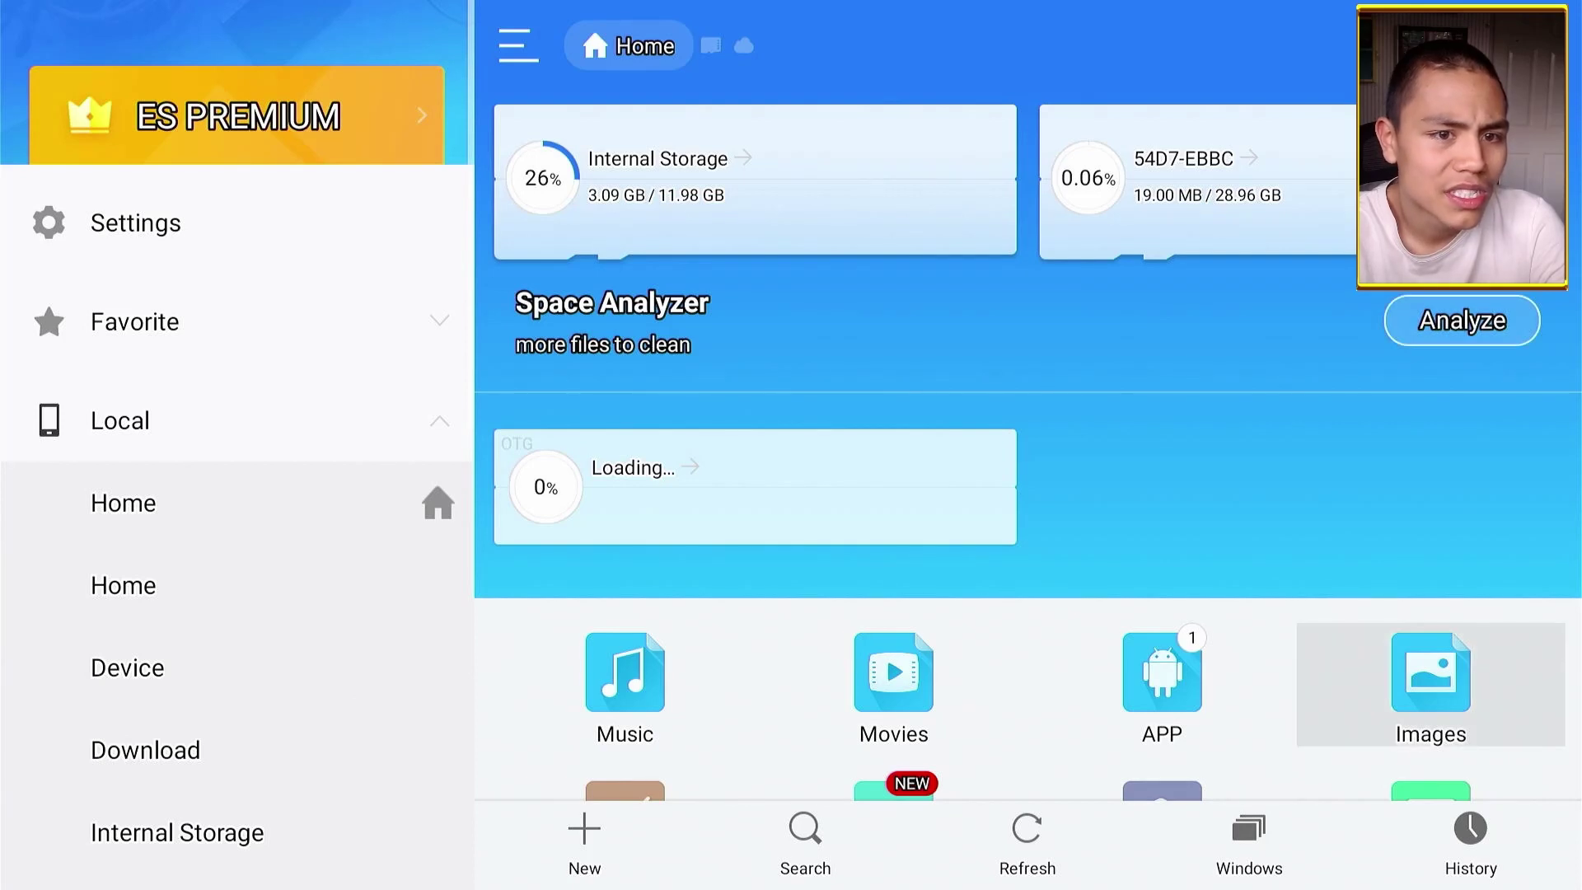
{"action": "key", "text": "Left"}
{"action": "key", "text": "Left"}
{"action": "key", "text": "Left"}
{"action": "key", "text": "Left"}
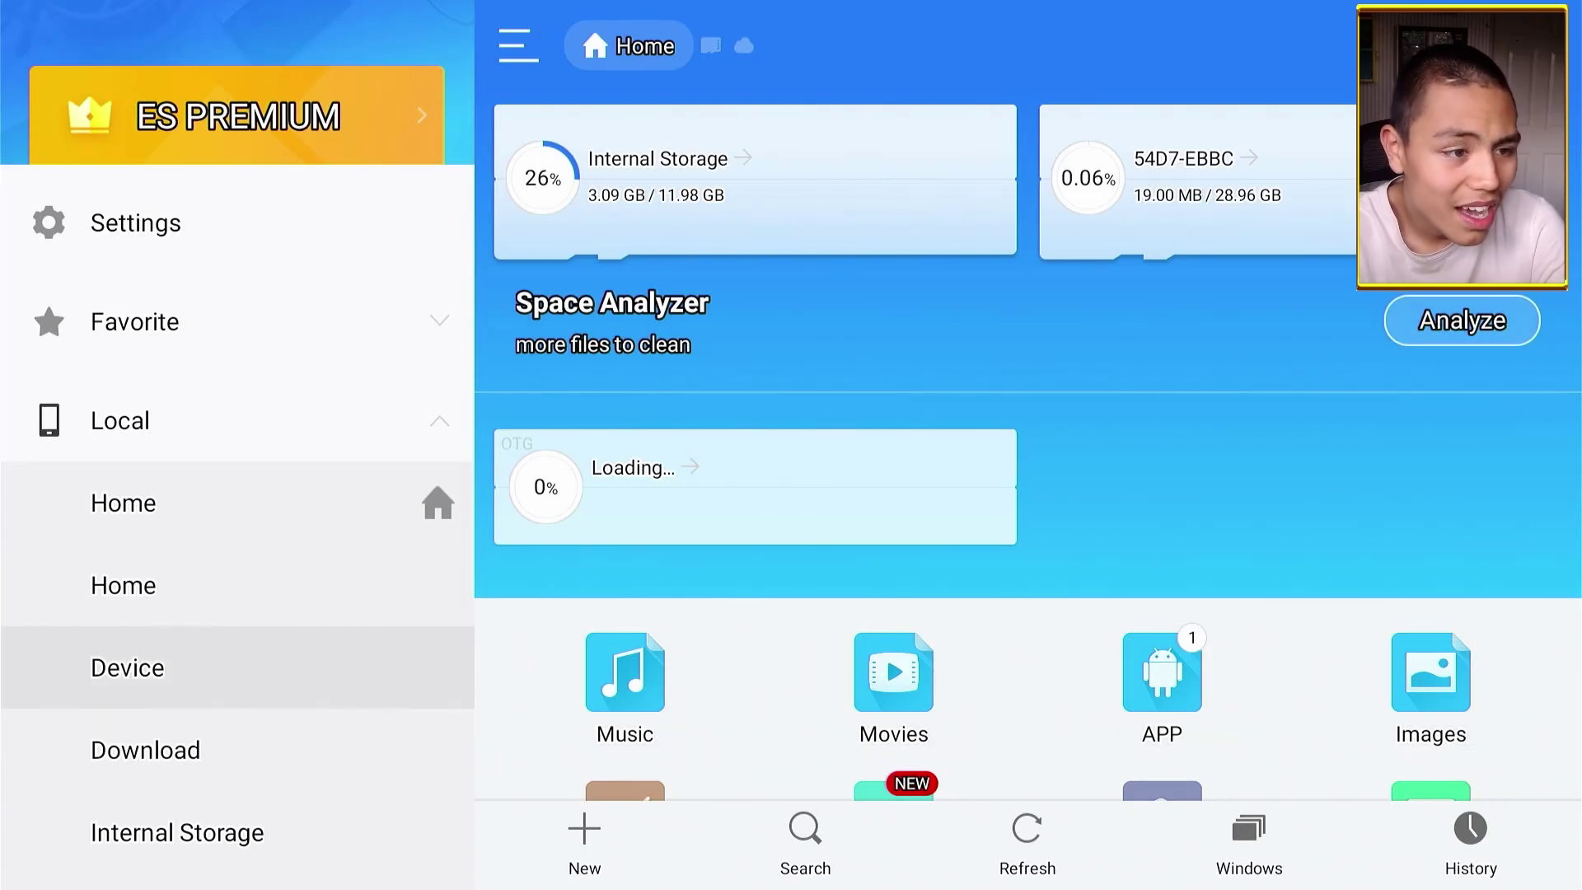
{"action": "key", "text": "Up"}
{"action": "key", "text": "Right"}
{"action": "key", "text": "Down"}
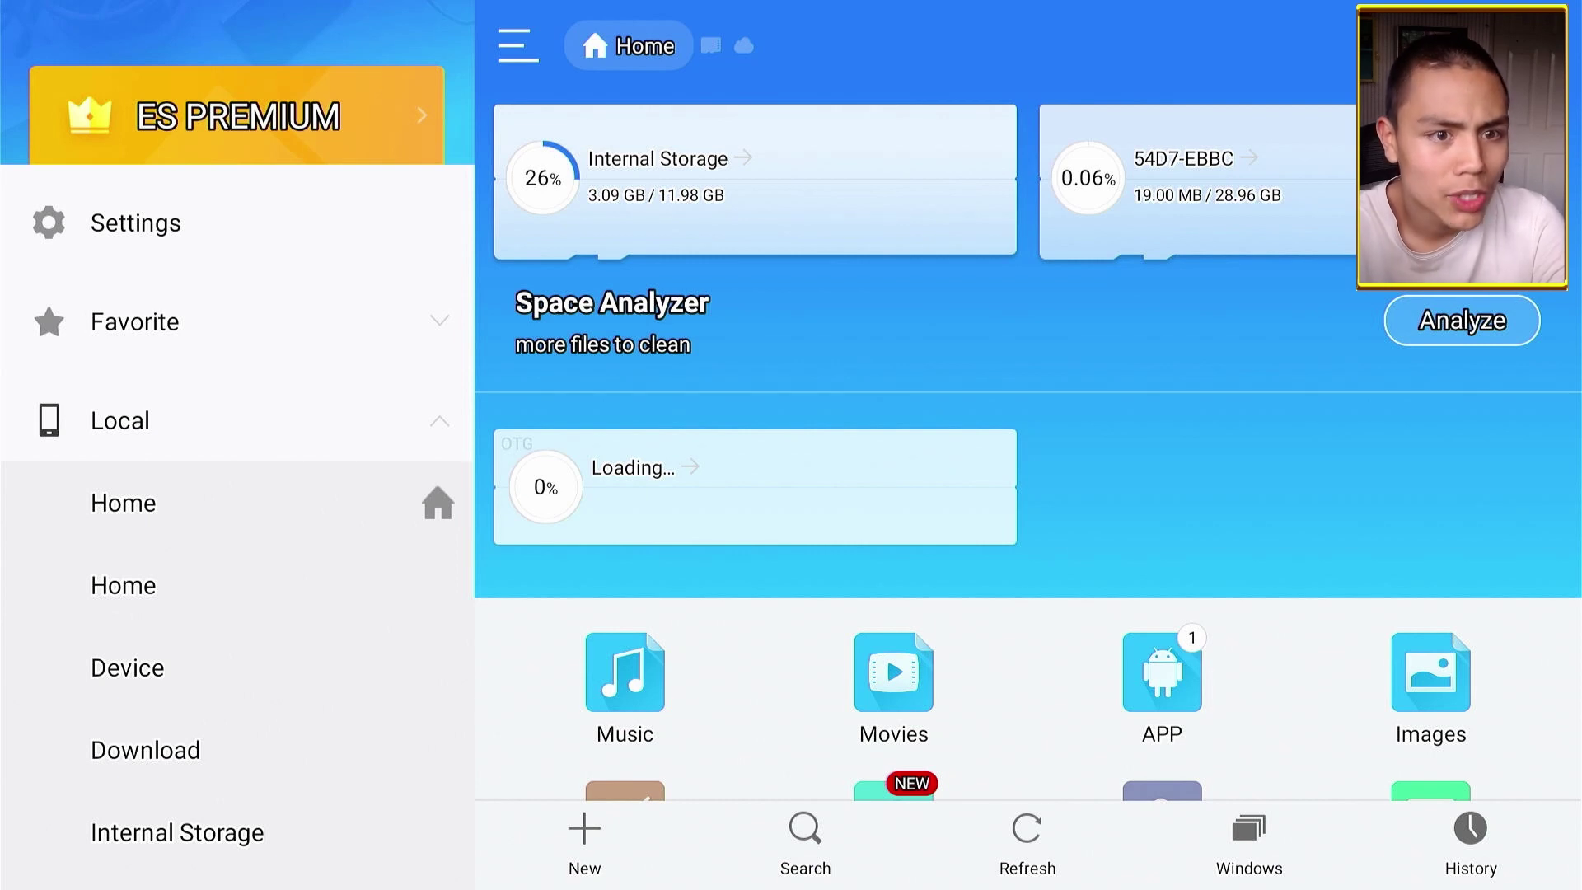
{"action": "key", "text": "Return"}
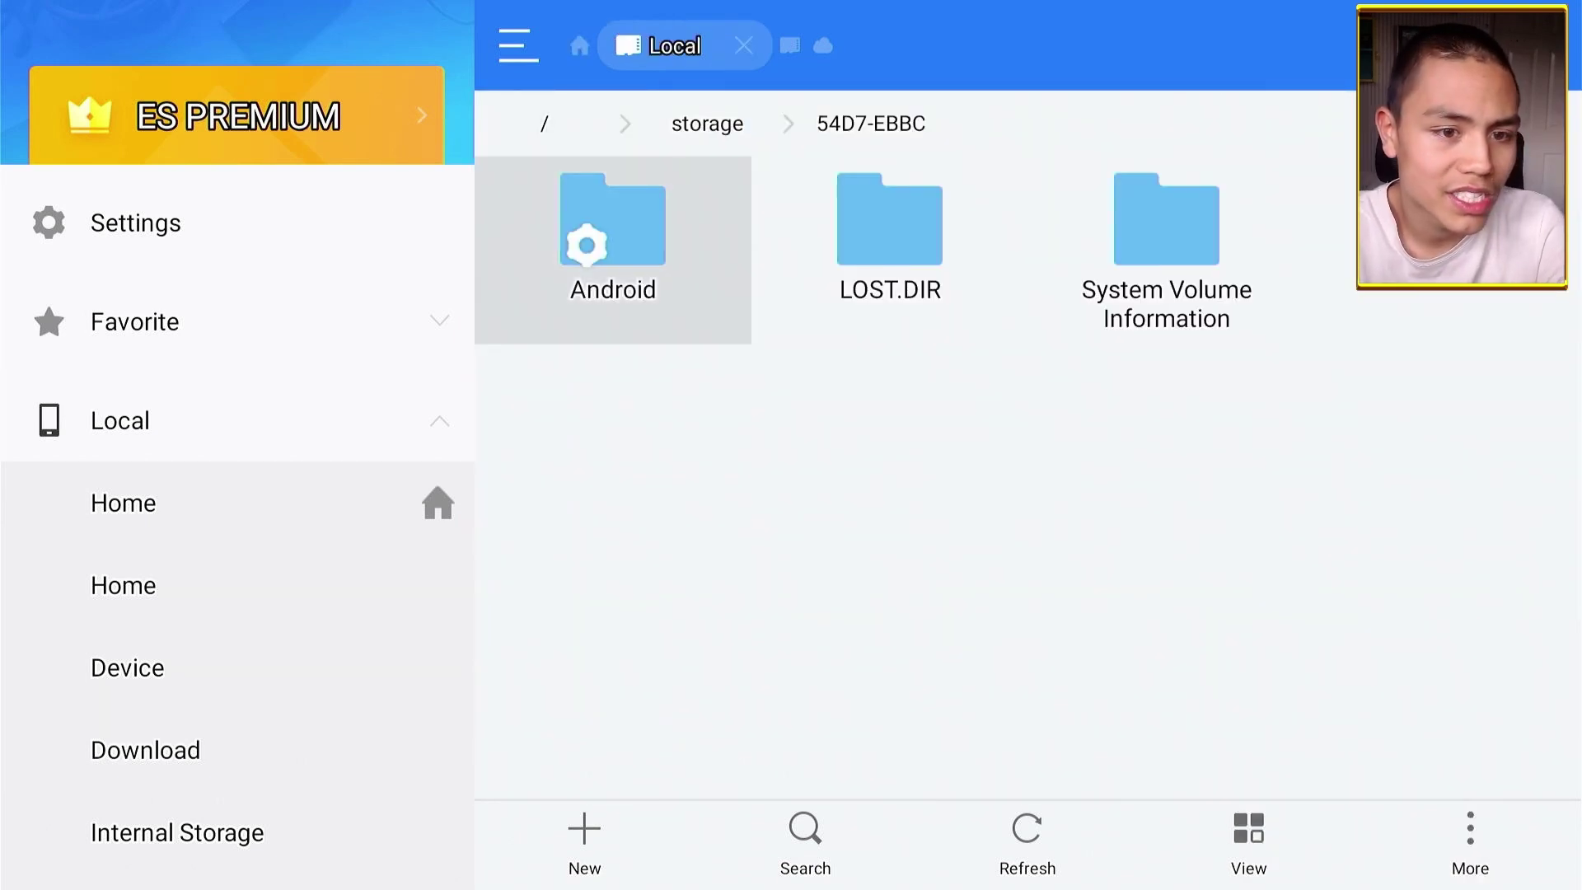
- Browse the USB drive to Chrome's download folder at Android/data/com.android.chrome/files/Download
{"action": "key", "text": "Return"}
{"action": "key", "text": "Down"}
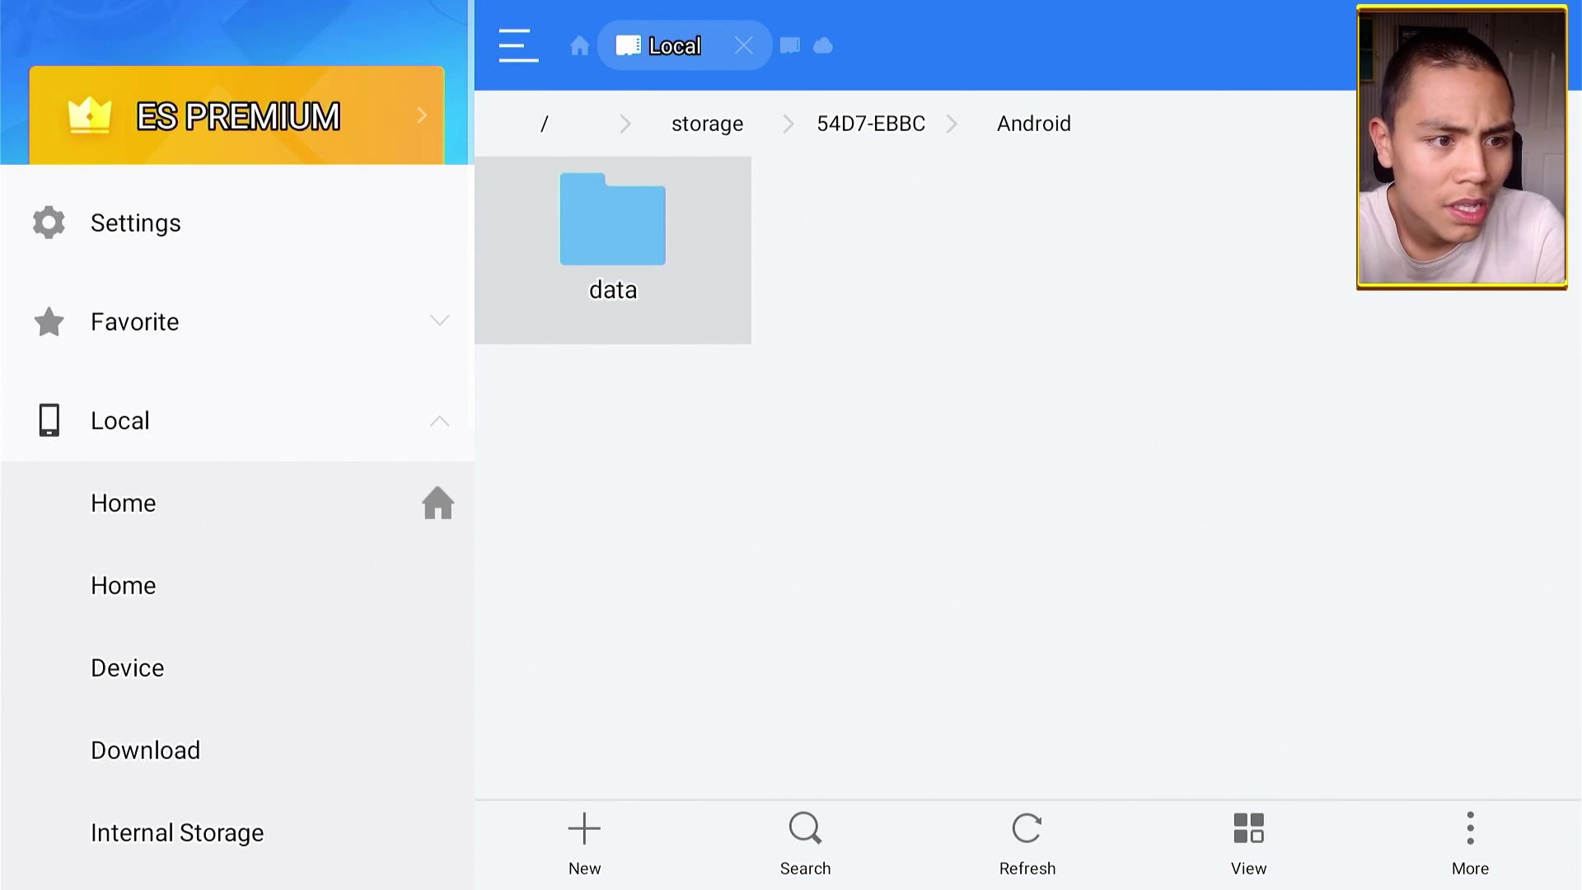
{"action": "key", "text": "Return"}
{"action": "key", "text": "Down"}
{"action": "key", "text": "Down"}
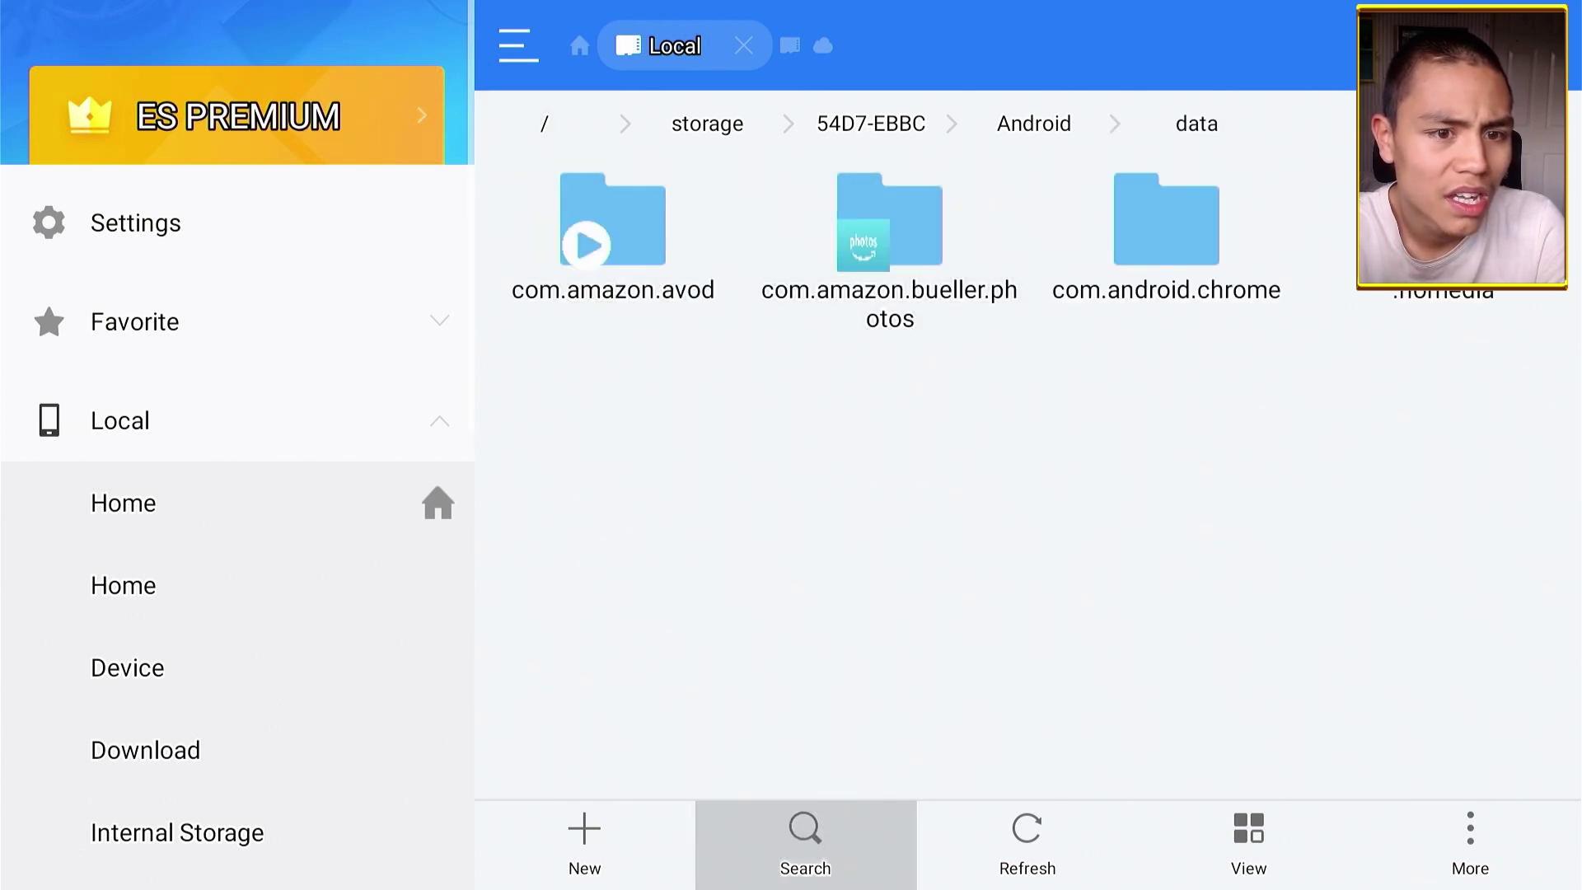
{"action": "key", "text": "Up"}
{"action": "key", "text": "Left"}
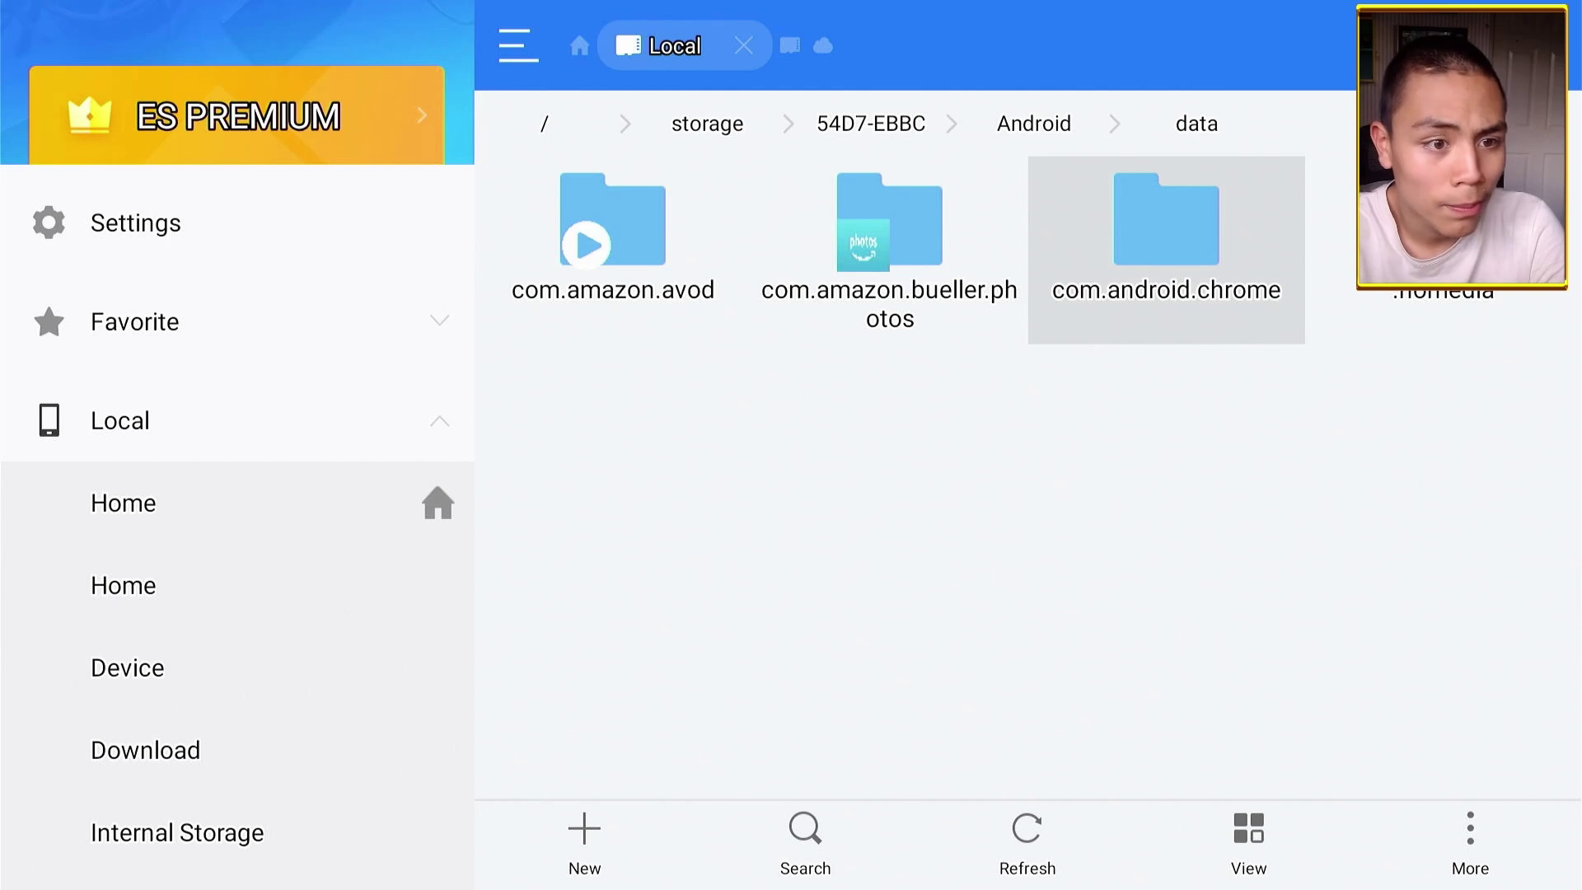
{"action": "key", "text": "Return"}
{"action": "key", "text": "Down"}
{"action": "key", "text": "Return"}
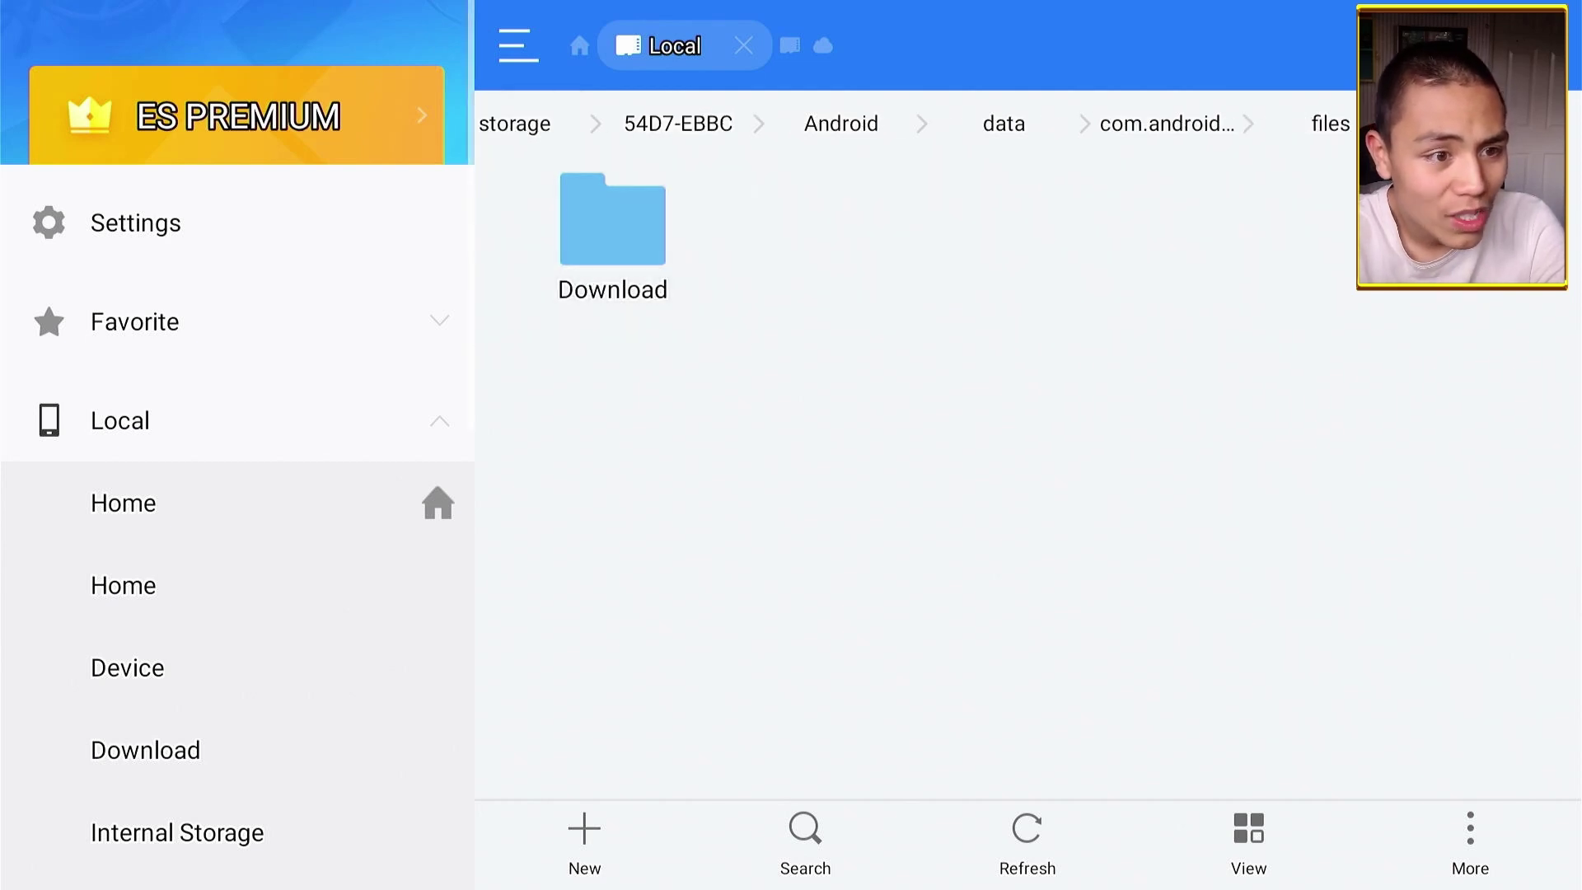
{"action": "key", "text": "Down"}
{"action": "key", "text": "Return"}
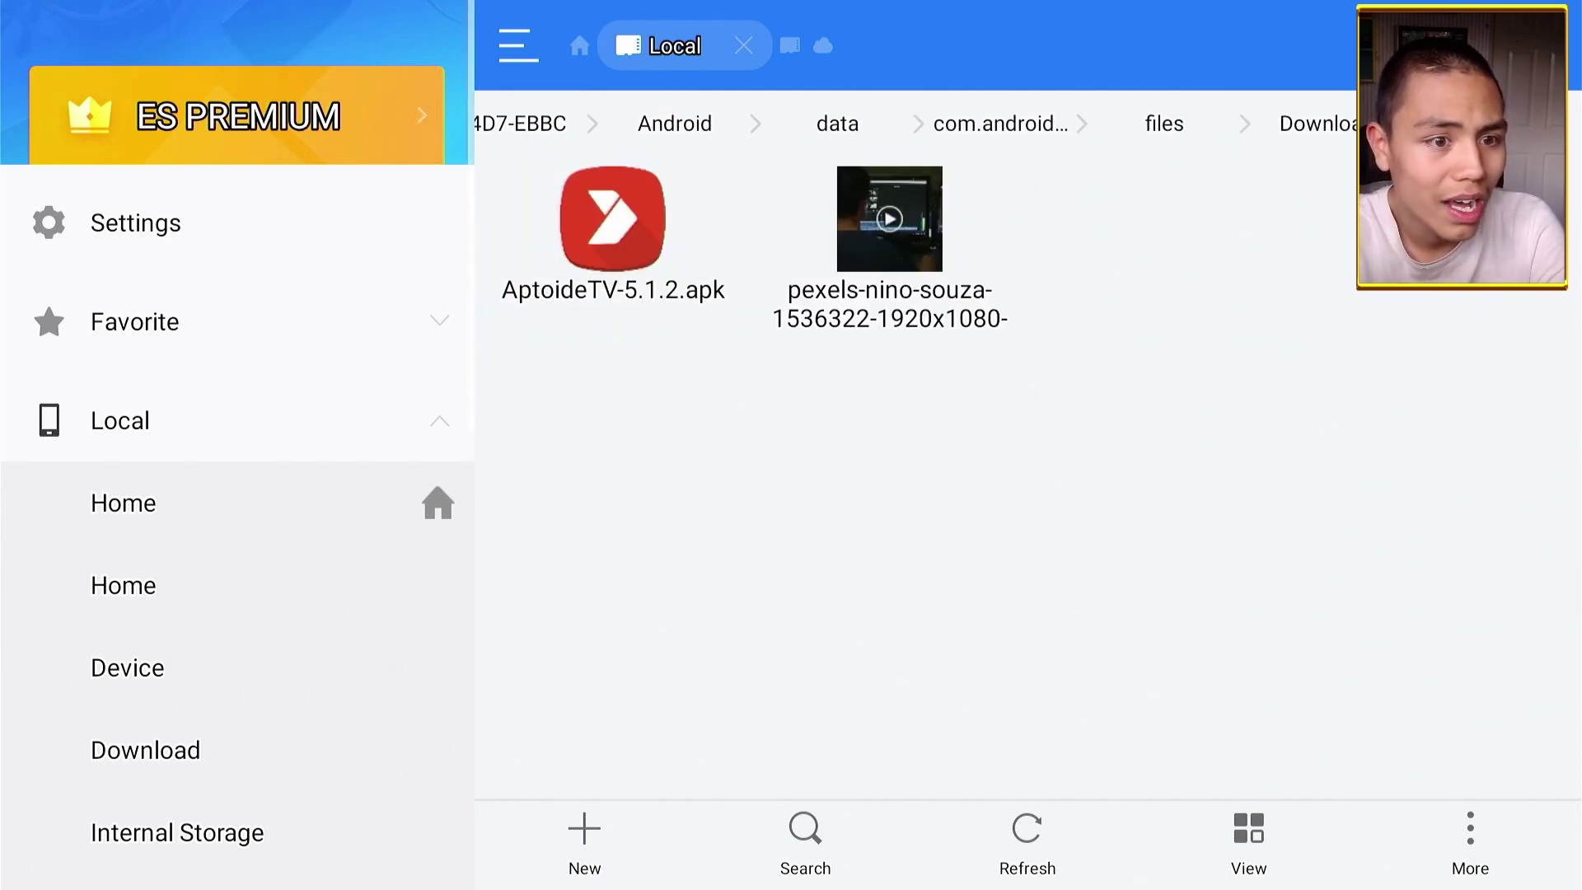
- Check the Pexels video and AptoideTV-5.1.2.apk in the USB drive's Download folder
{"action": "key", "text": "Right"}
{"action": "key", "text": "Up"}
{"action": "key", "text": "Down"}
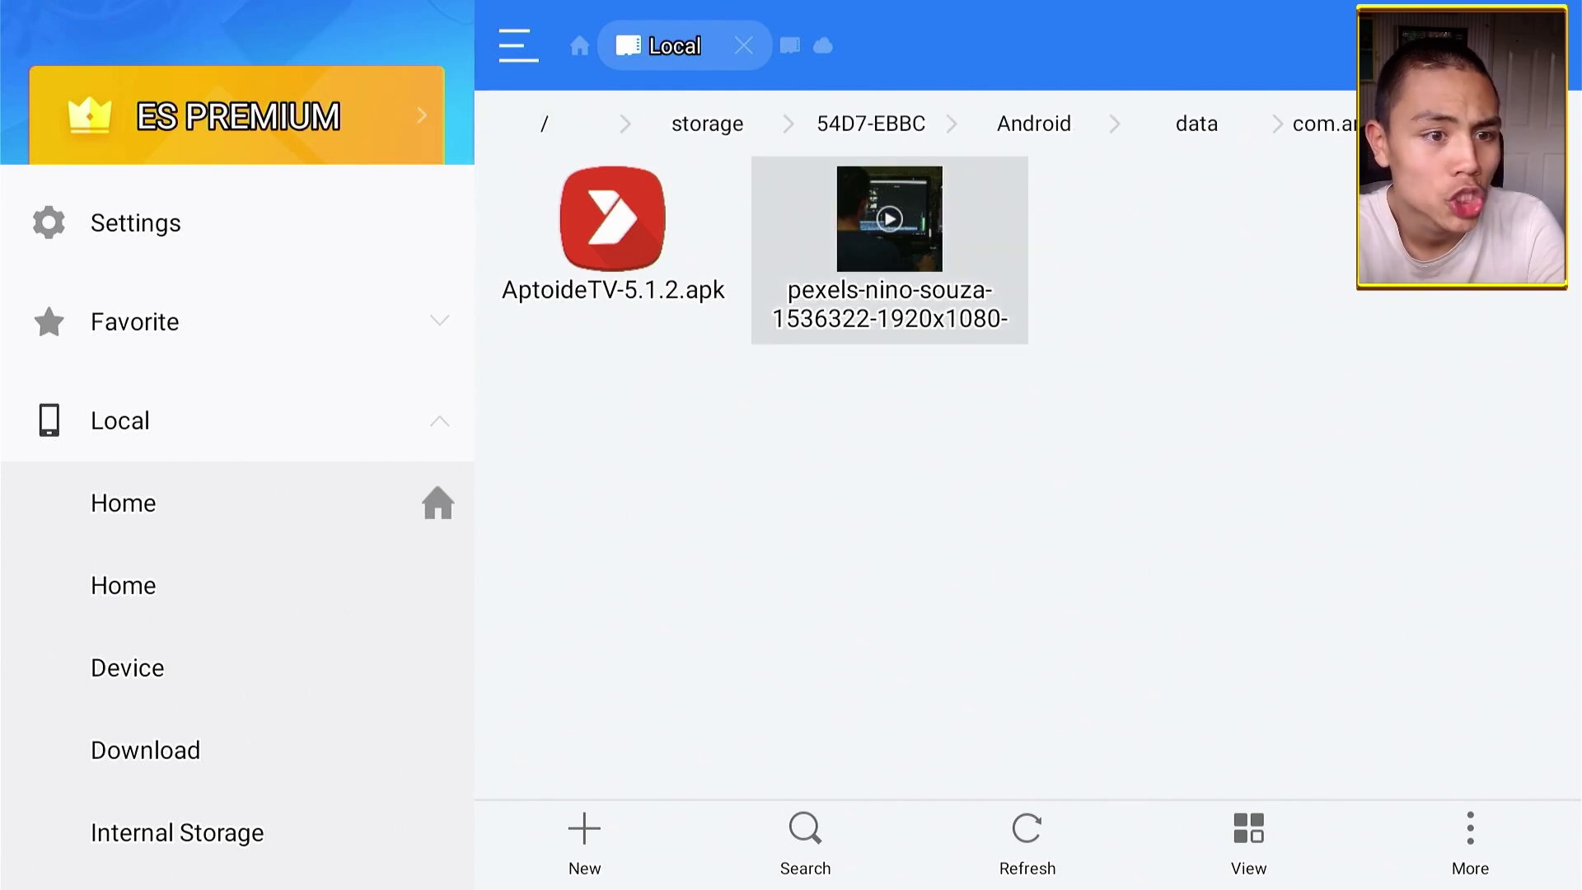
{"action": "key", "text": "Left"}
{"action": "key", "text": "Right"}
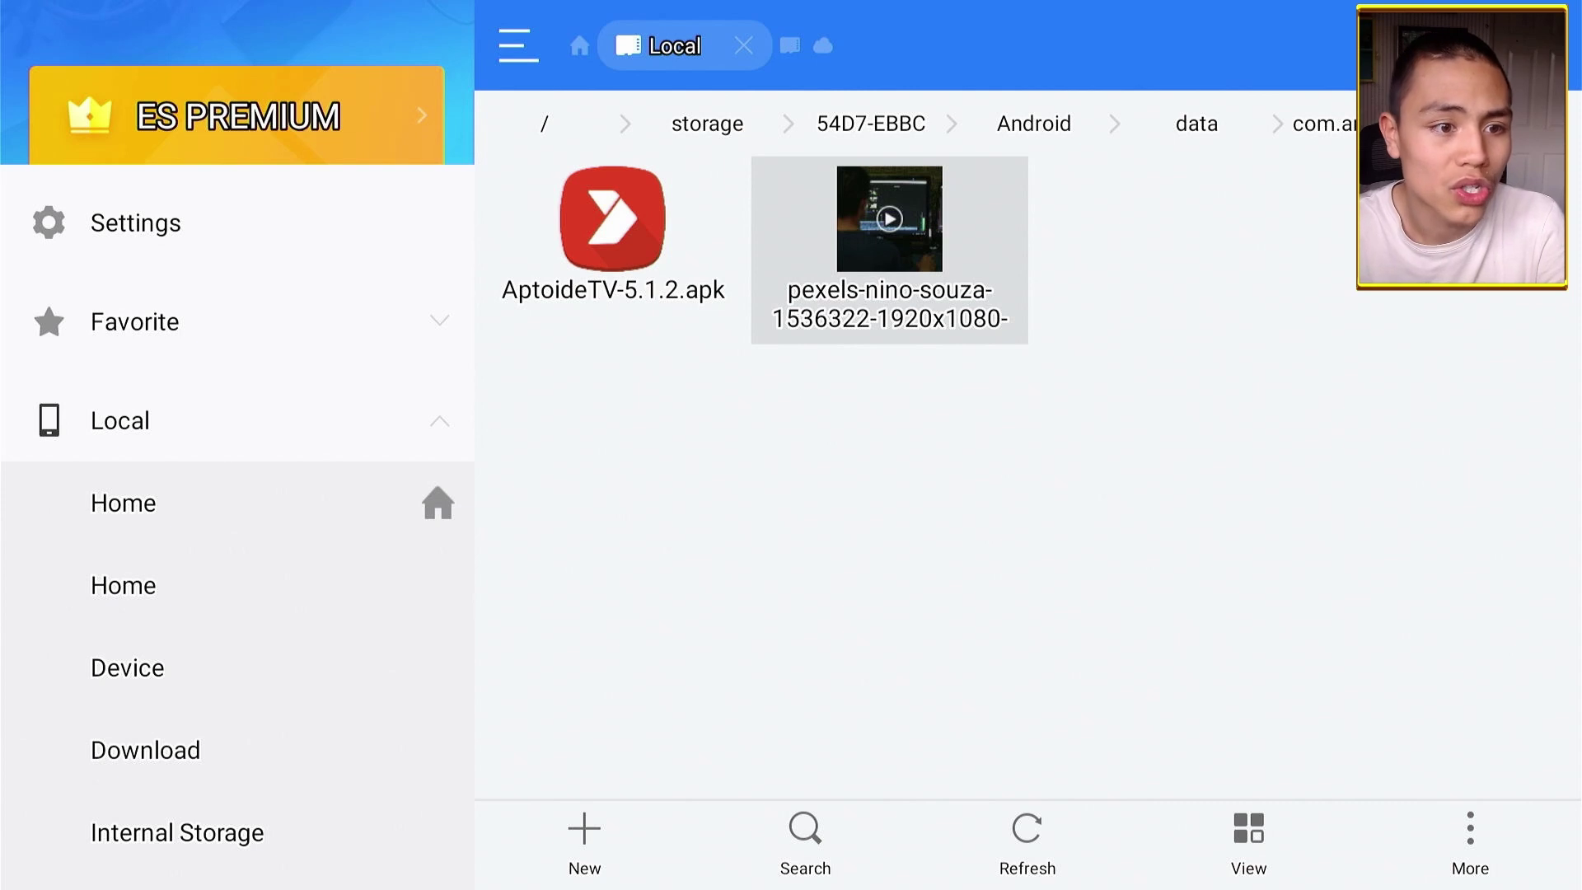
{"action": "key", "text": "Left"}
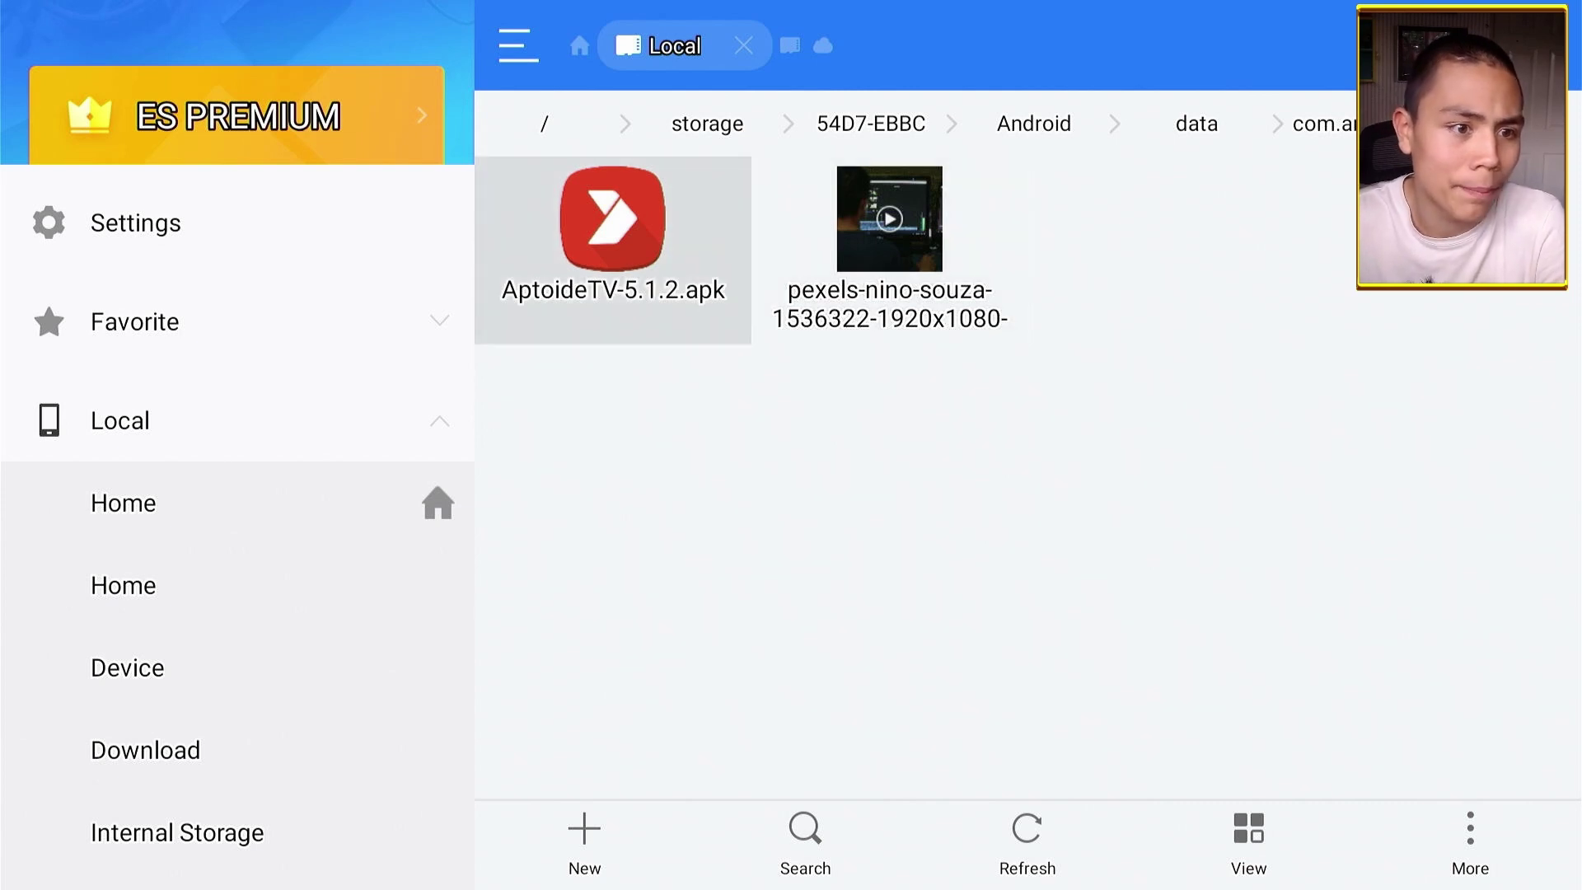